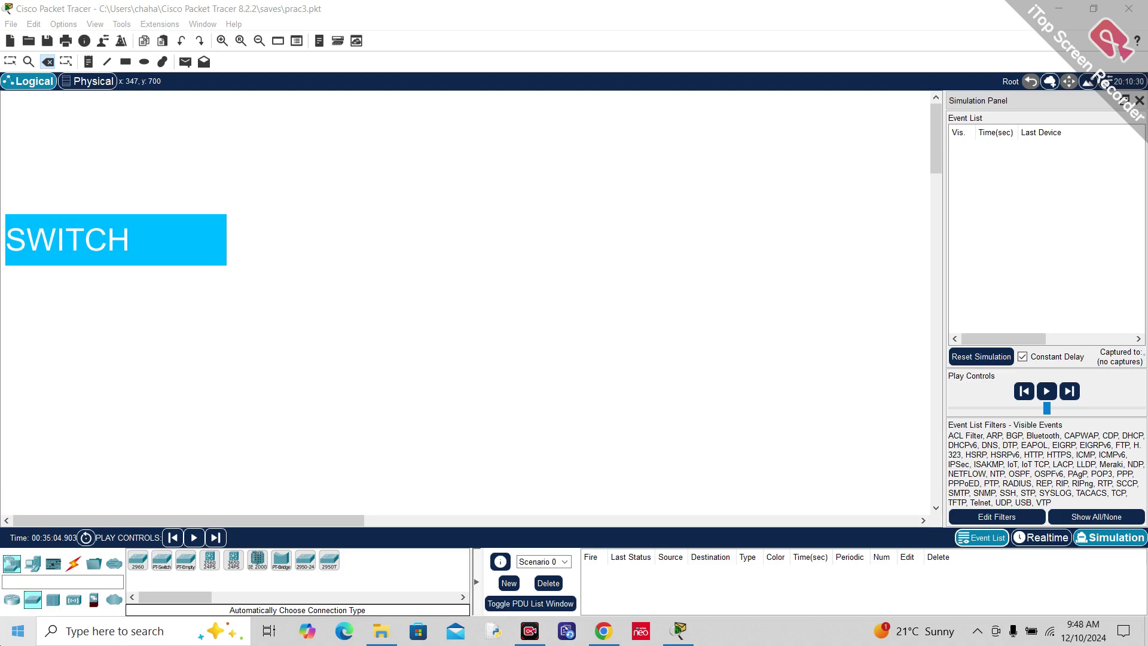
Switch to Chrome and look over the Cisco Catalyst 2960 Series Switches support page.
{"action": "left_click", "coordinate": [604, 633]}
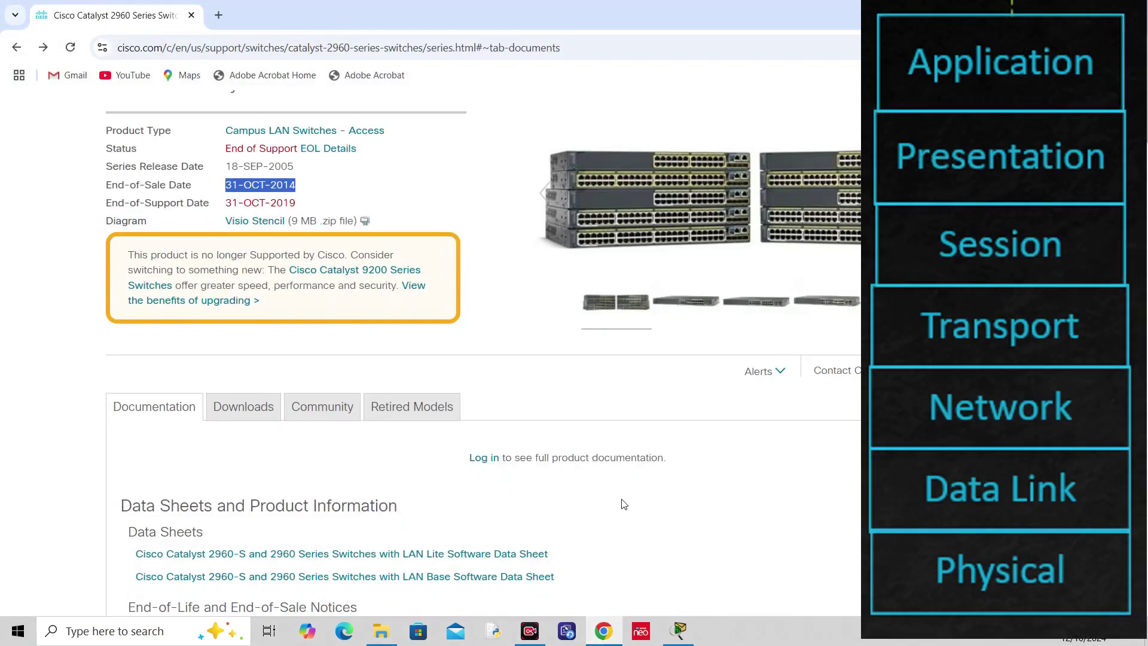
{"action": "scroll", "coordinate": [624, 504], "scroll_direction": "up", "scroll_amount": 1}
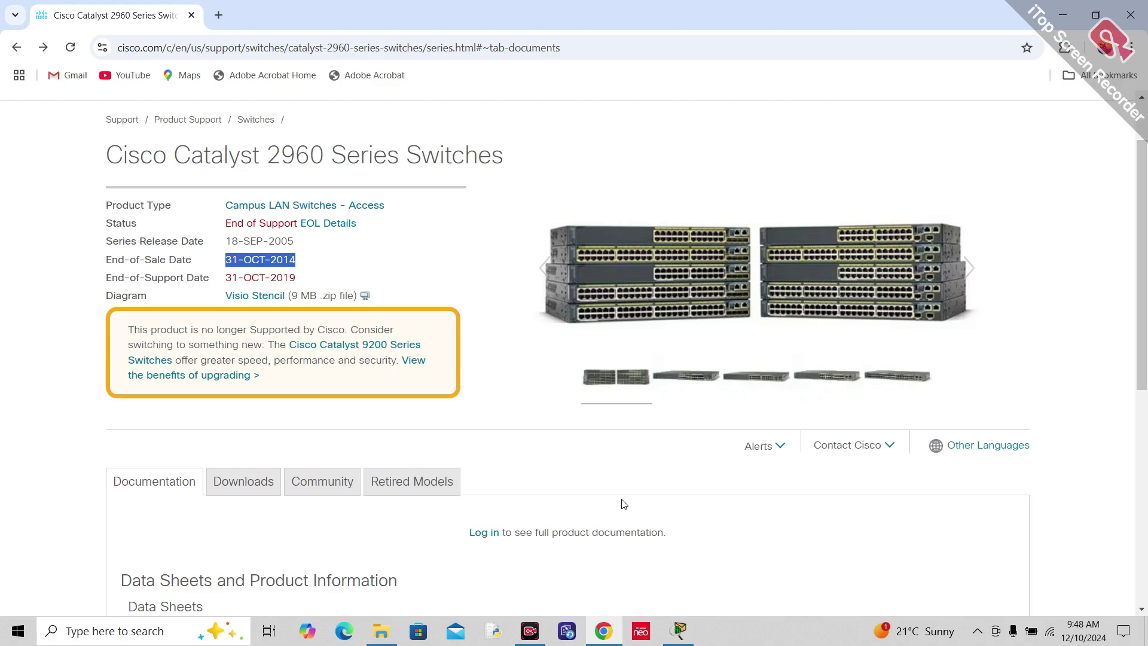
{"action": "scroll", "coordinate": [622, 500], "scroll_direction": "up", "scroll_amount": 2}
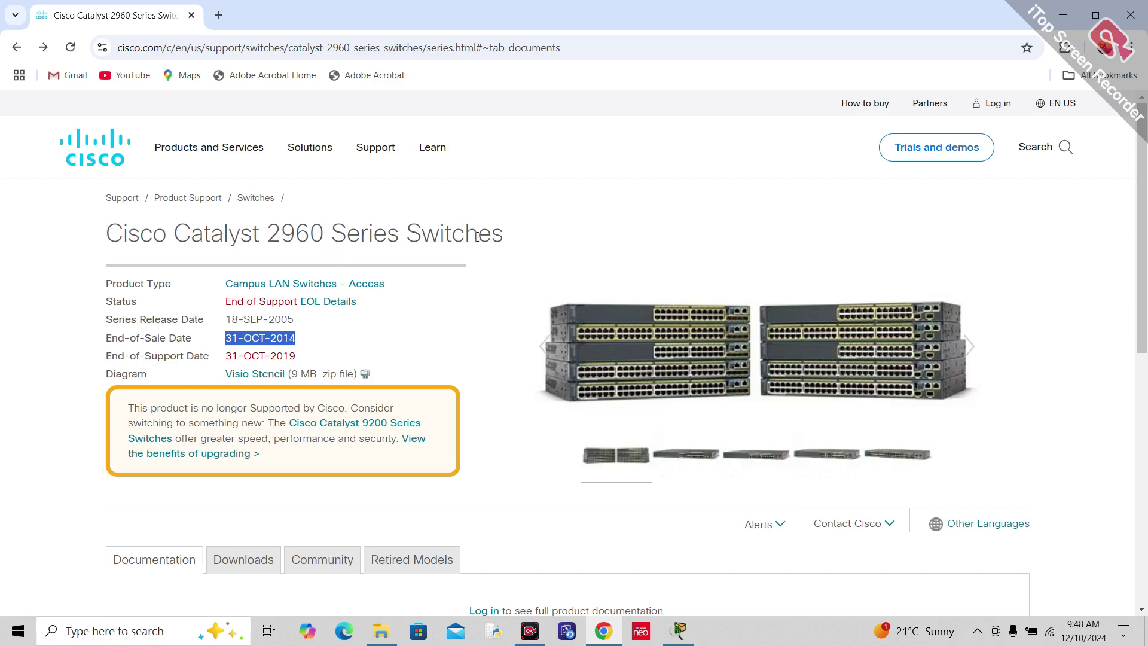
{"action": "scroll", "coordinate": [656, 253], "scroll_direction": "down", "scroll_amount": 2}
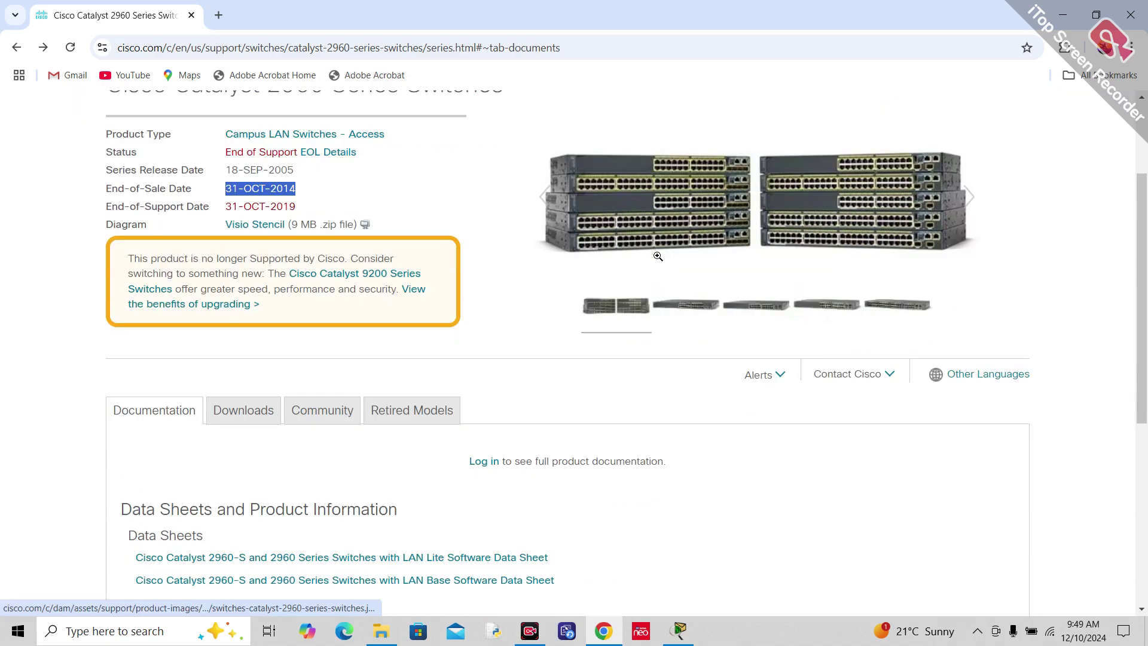
{"action": "left_click", "coordinate": [689, 633]}
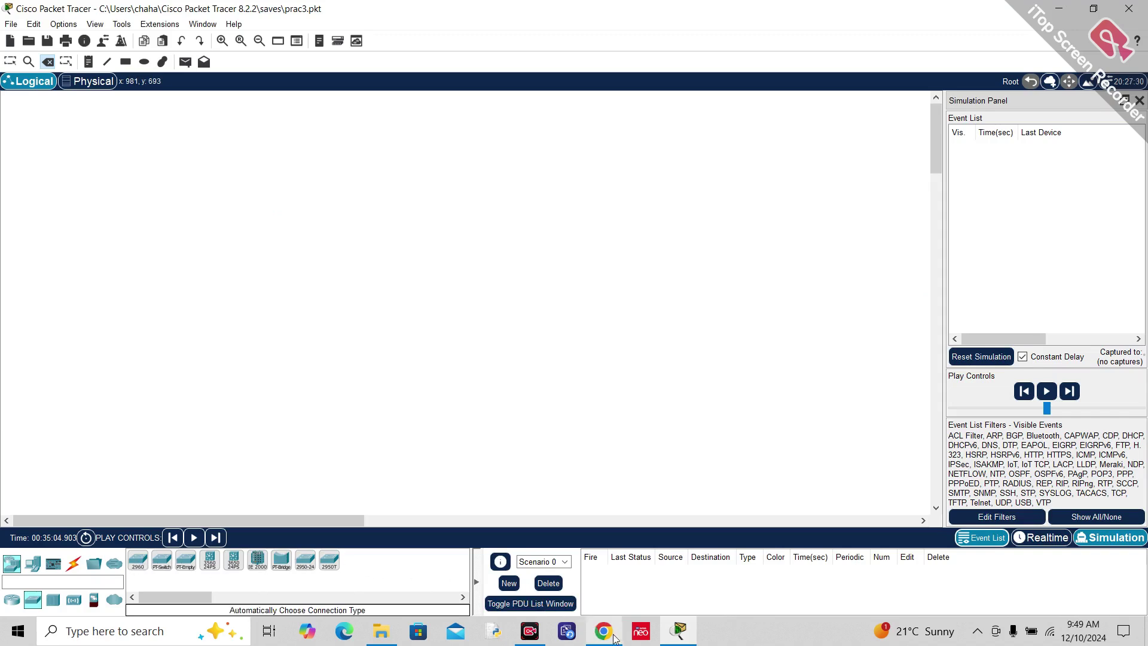
{"action": "left_click", "coordinate": [614, 638]}
{"action": "scroll", "coordinate": [266, 316], "scroll_direction": "up", "scroll_amount": 3}
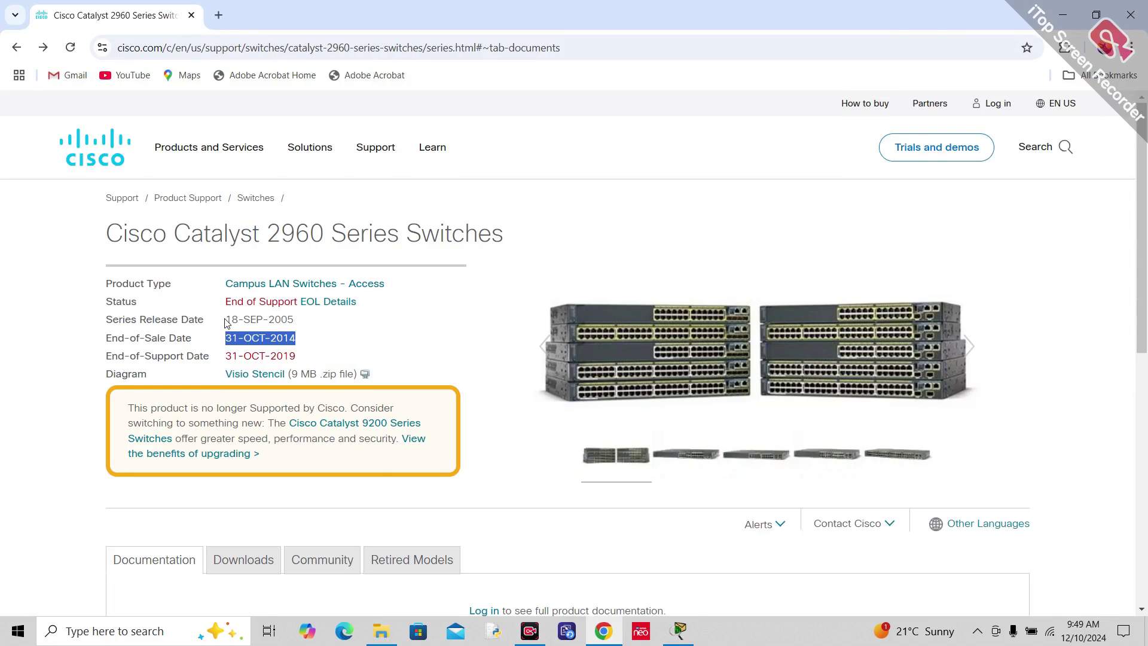
Highlight the series release date, the end-of-support year and the whole product summary on the Catalyst 2960 page.
{"action": "left_click_drag", "start_coordinate": [226, 322], "coordinate": [300, 323]}
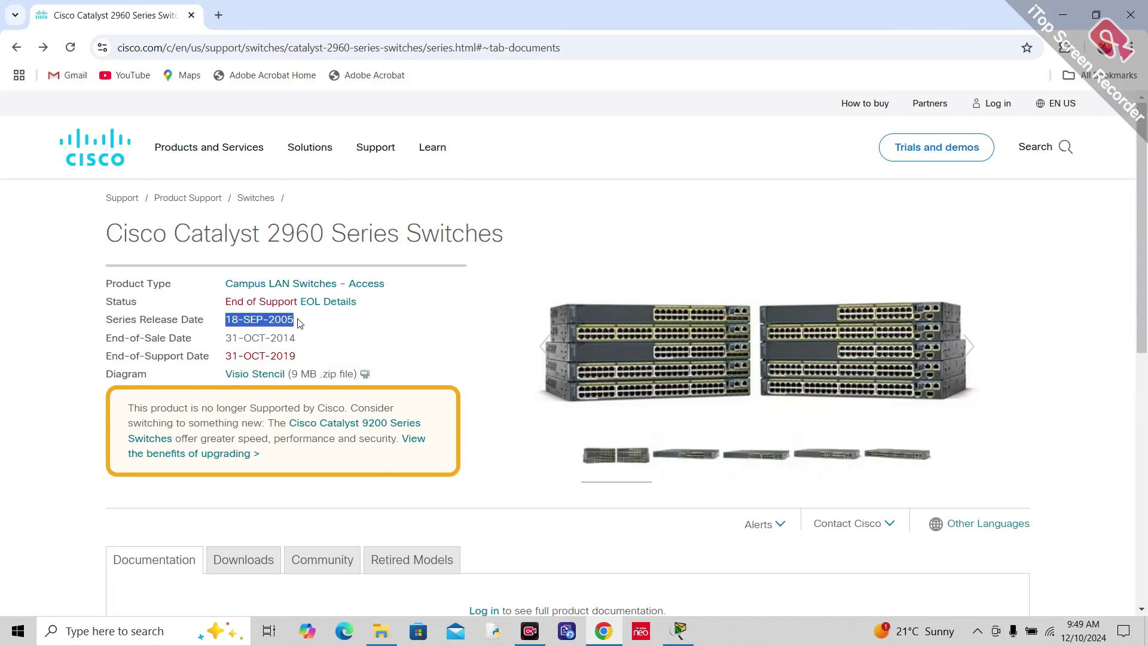
{"action": "left_click_drag", "start_coordinate": [271, 338], "coordinate": [306, 357]}
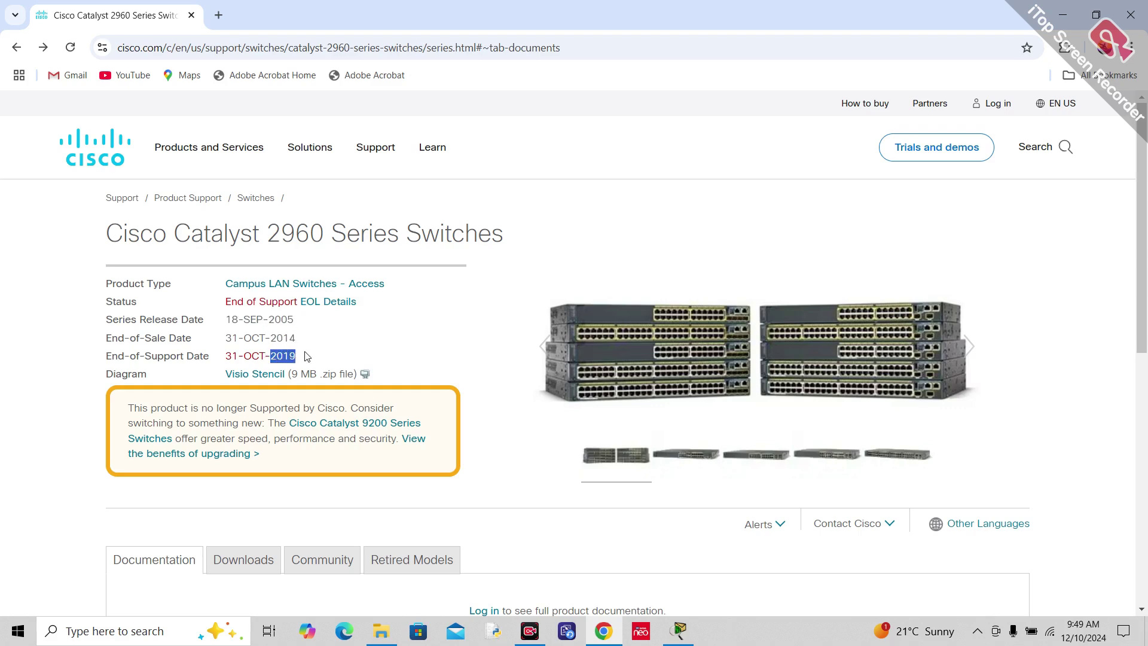
{"action": "left_click", "coordinate": [306, 357]}
{"action": "left_click_drag", "start_coordinate": [297, 356], "coordinate": [108, 257]}
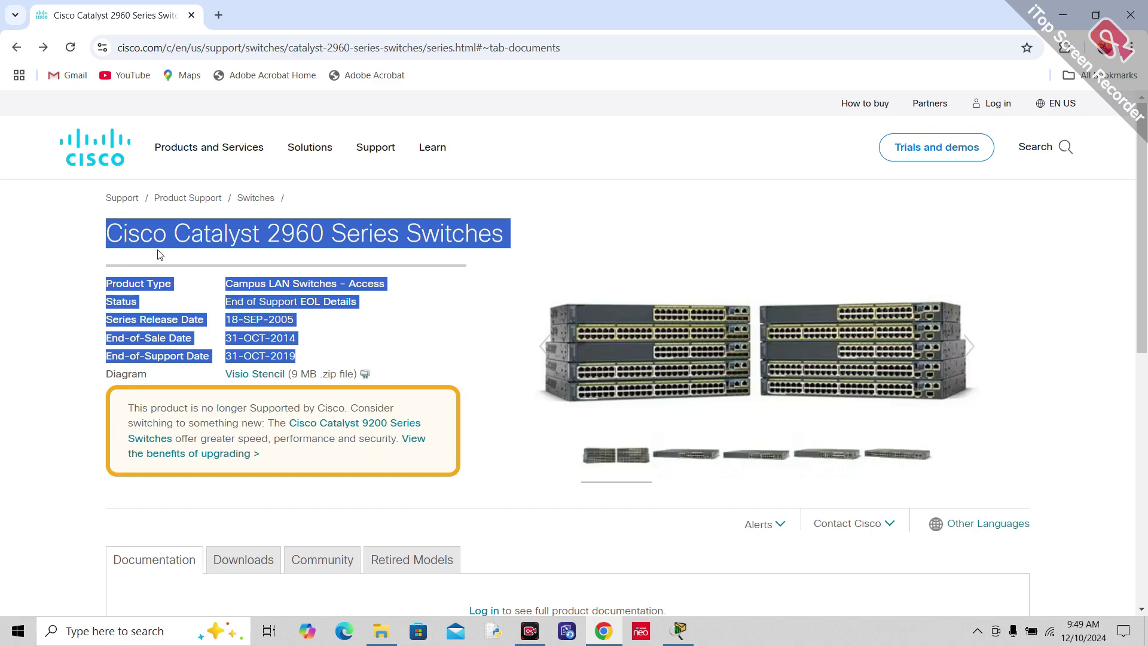
{"action": "left_click", "coordinate": [325, 338]}
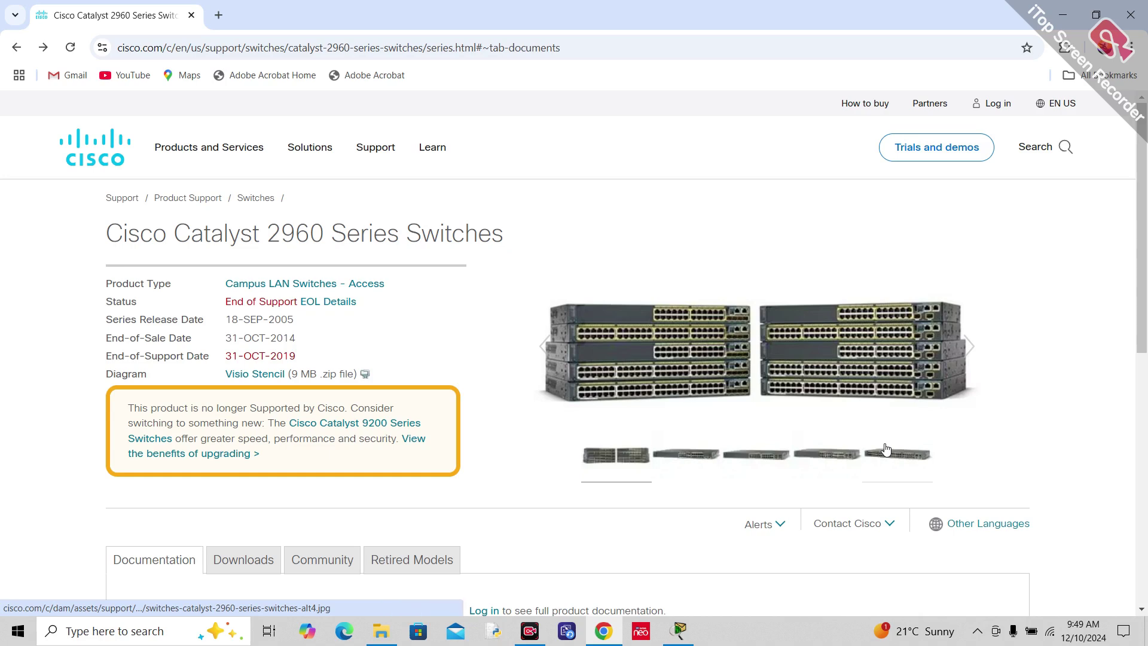
{"action": "scroll", "coordinate": [885, 449], "scroll_direction": "down", "scroll_amount": 1}
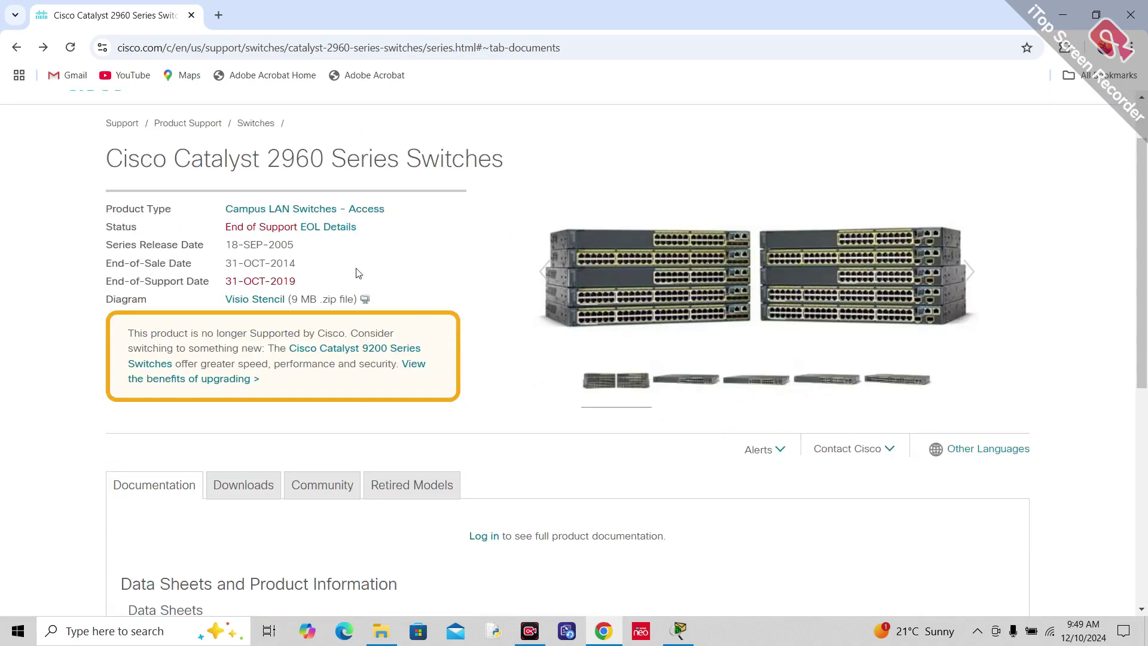
Highlight the end-of-sale date and review the replacement notice and documentation list on the Catalyst 2960 page.
{"action": "left_click_drag", "start_coordinate": [222, 263], "coordinate": [293, 263]}
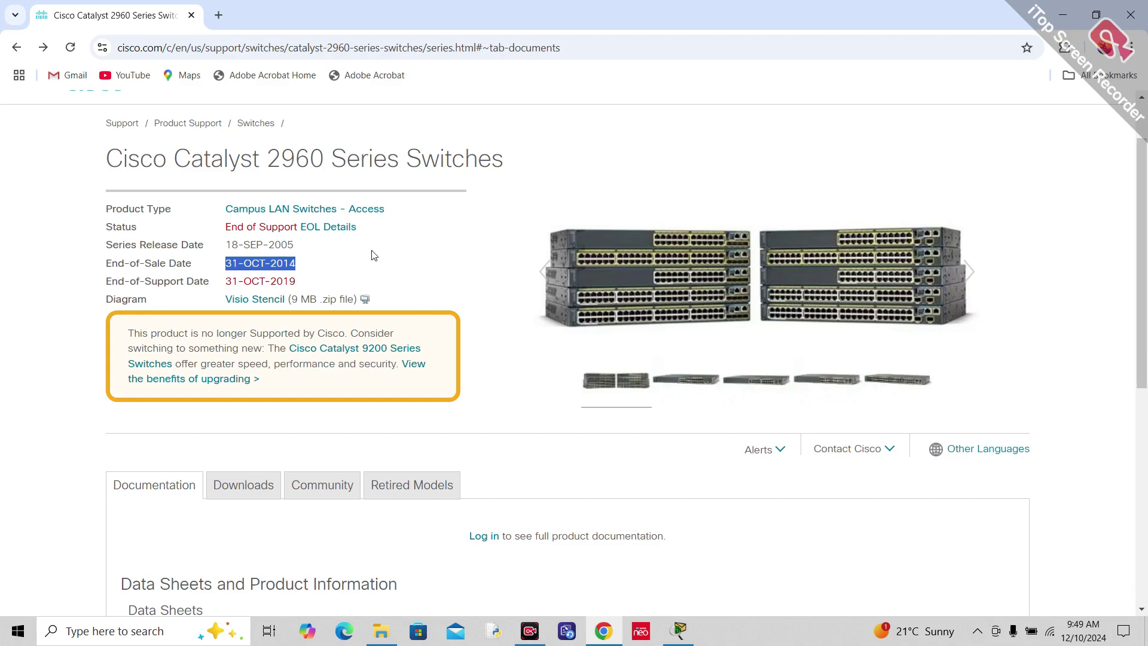
{"action": "scroll", "coordinate": [374, 255], "scroll_direction": "up", "scroll_amount": 1}
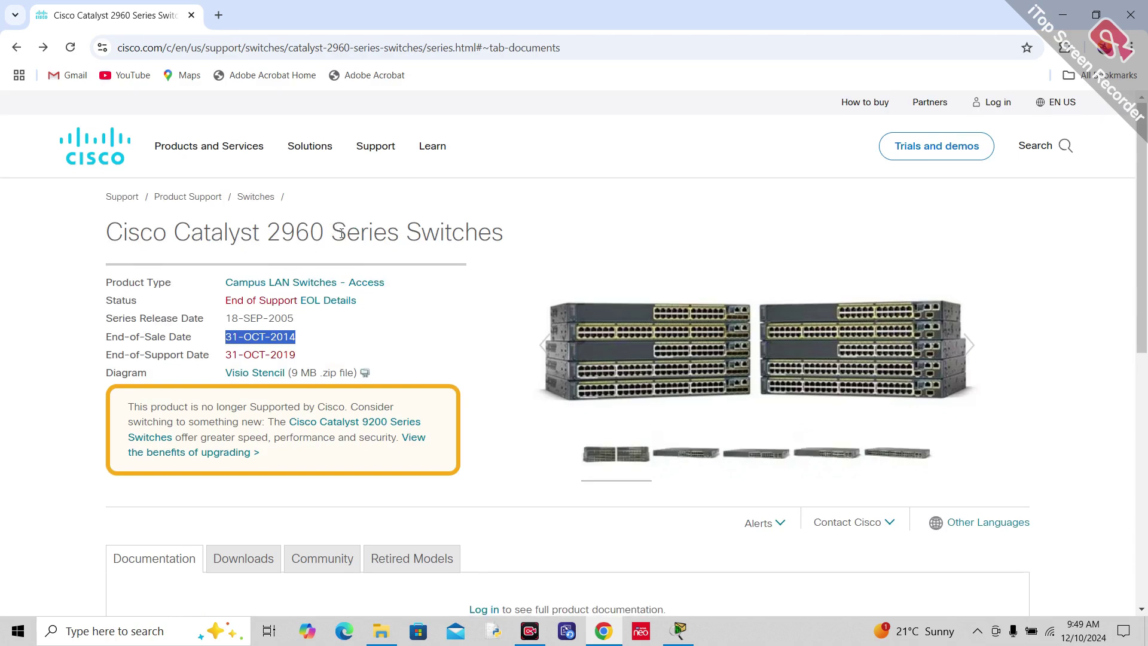
{"action": "scroll", "coordinate": [348, 243], "scroll_direction": "down", "scroll_amount": 2}
{"action": "scroll", "coordinate": [348, 243], "scroll_direction": "down", "scroll_amount": 1}
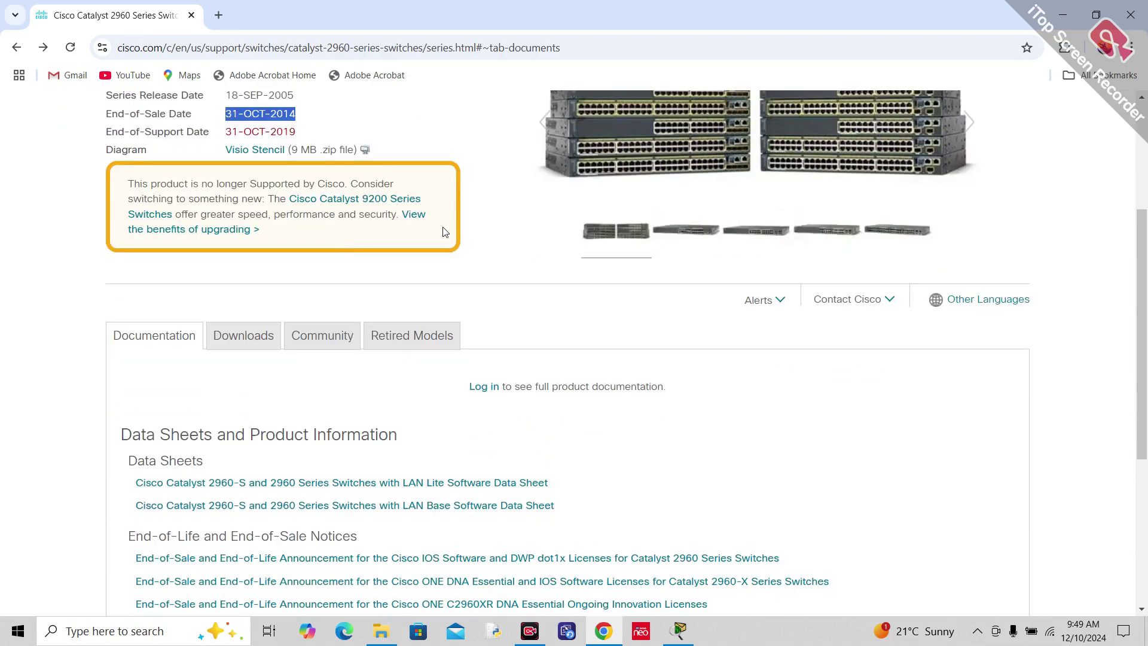
{"action": "left_click", "coordinate": [679, 630]}
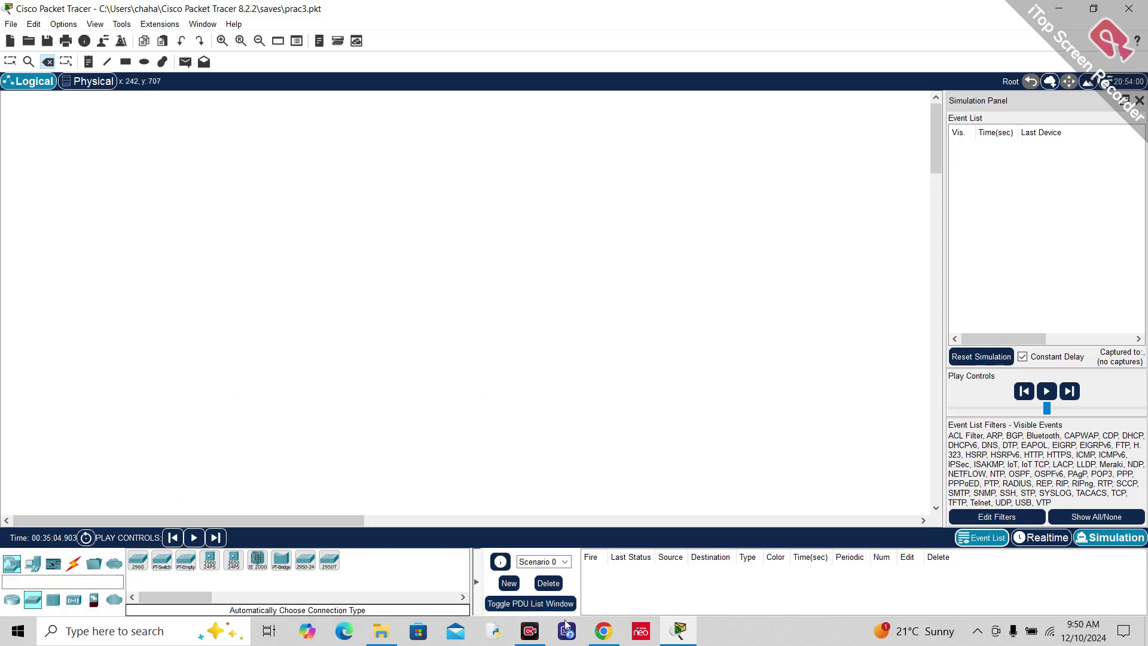
{"action": "left_click", "coordinate": [603, 631]}
{"action": "scroll", "coordinate": [566, 279], "scroll_direction": "up", "scroll_amount": 1}
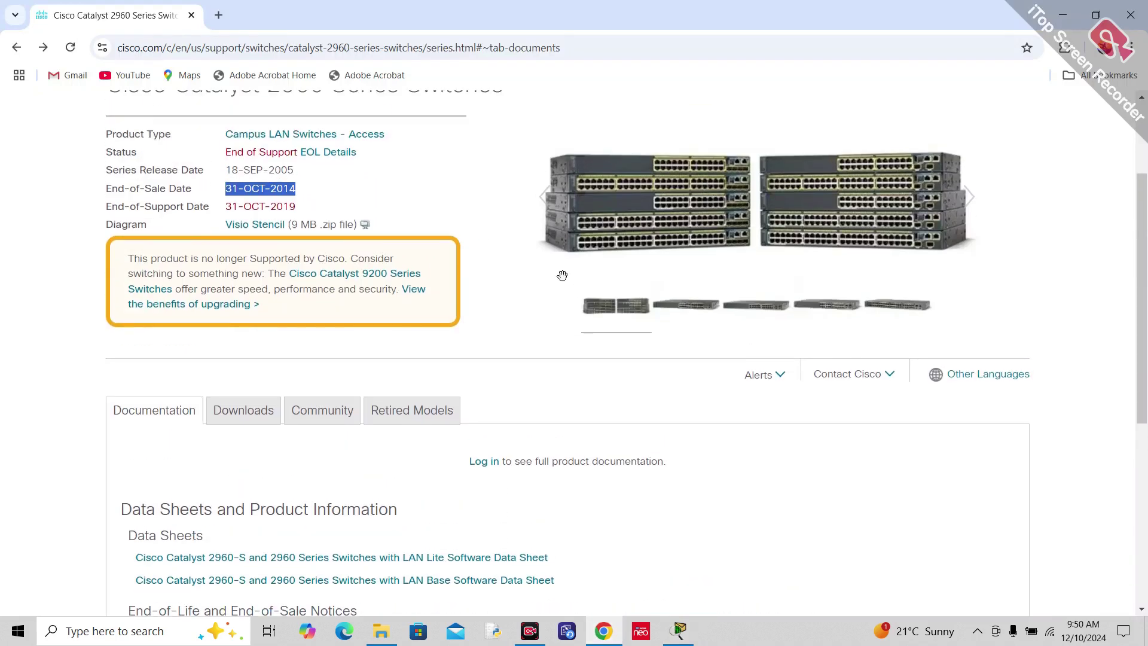
Switch to Cisco Packet Tracer and place a 2960 switch in the upper part of the logical workspace.
{"action": "left_click", "coordinate": [676, 637]}
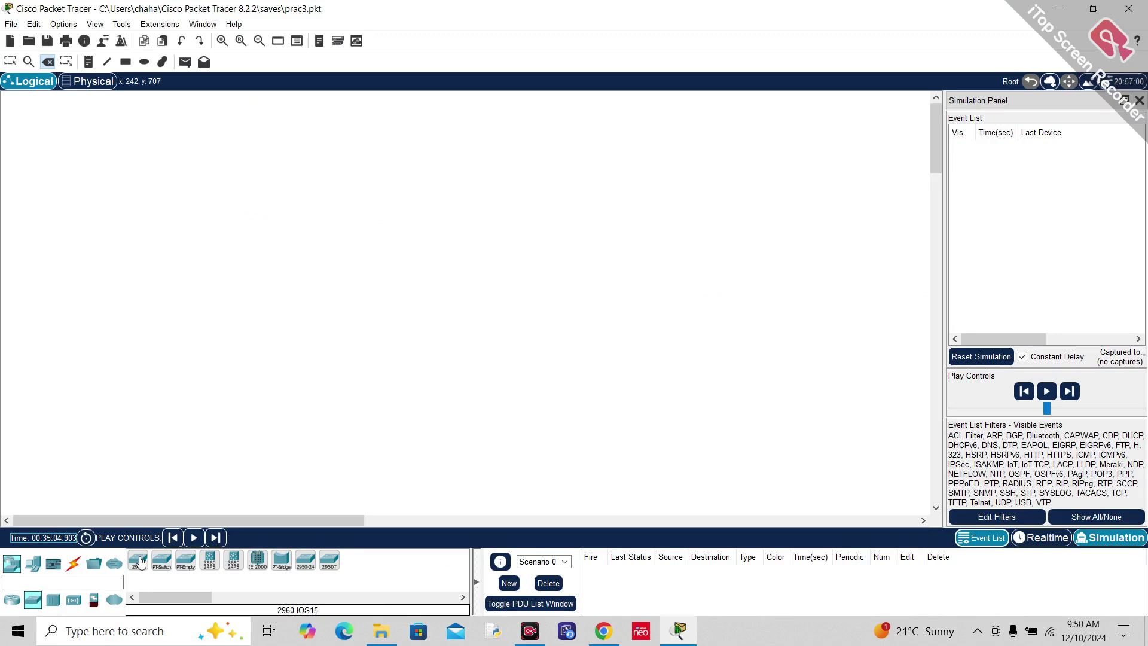
{"action": "left_click", "coordinate": [132, 560]}
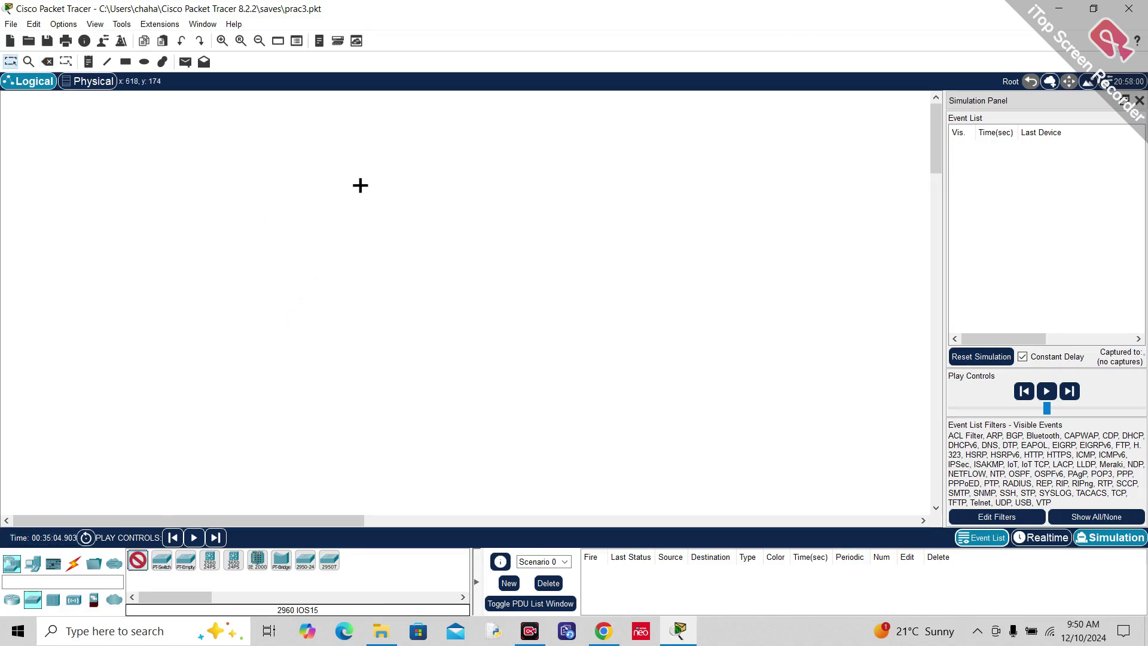
{"action": "left_click", "coordinate": [360, 187]}
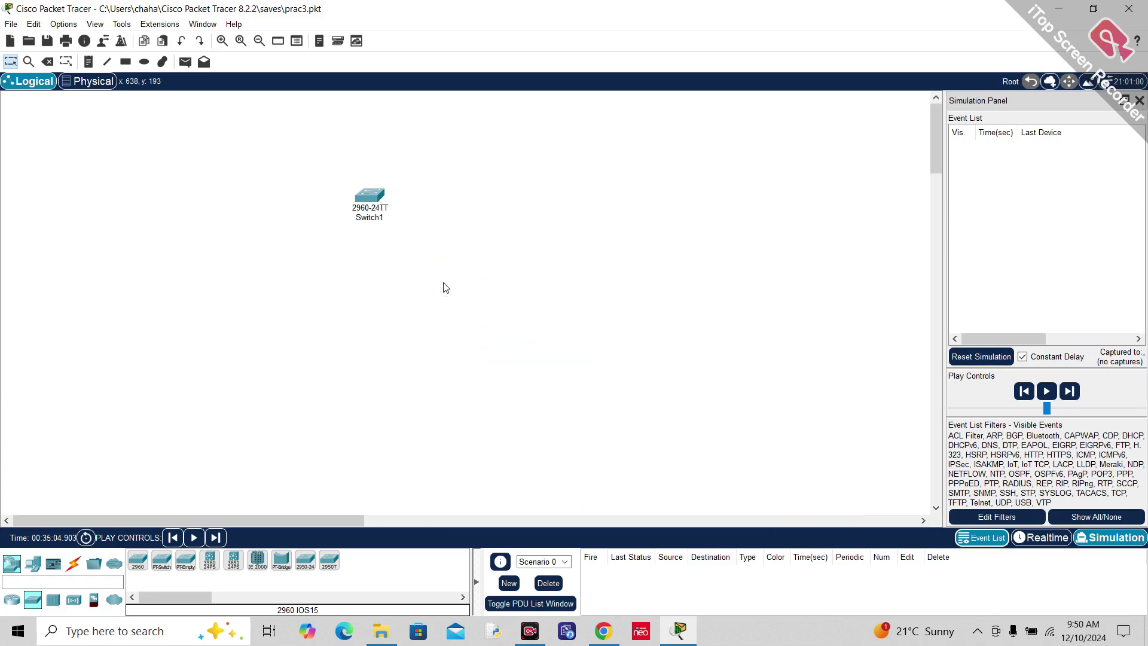
Open the placed 2960 switch's physical device view and enlarge it to inspect the hardware.
{"action": "mouse_move", "coordinate": [377, 203]}
{"action": "left_click", "coordinate": [370, 200]}
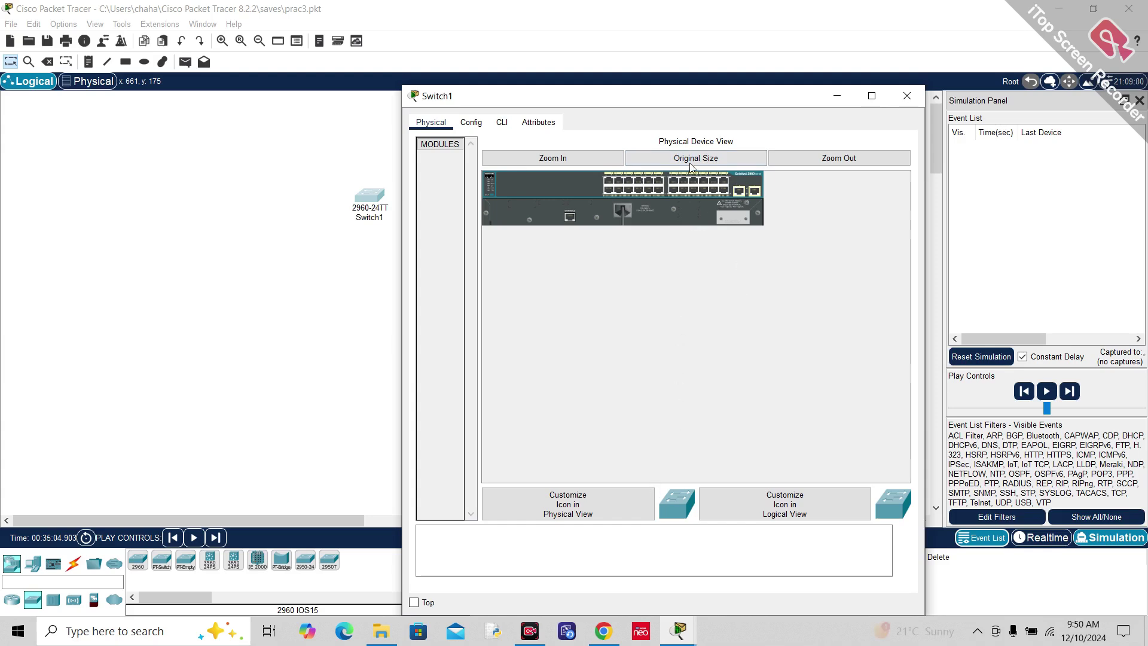
{"action": "left_click", "coordinate": [600, 164]}
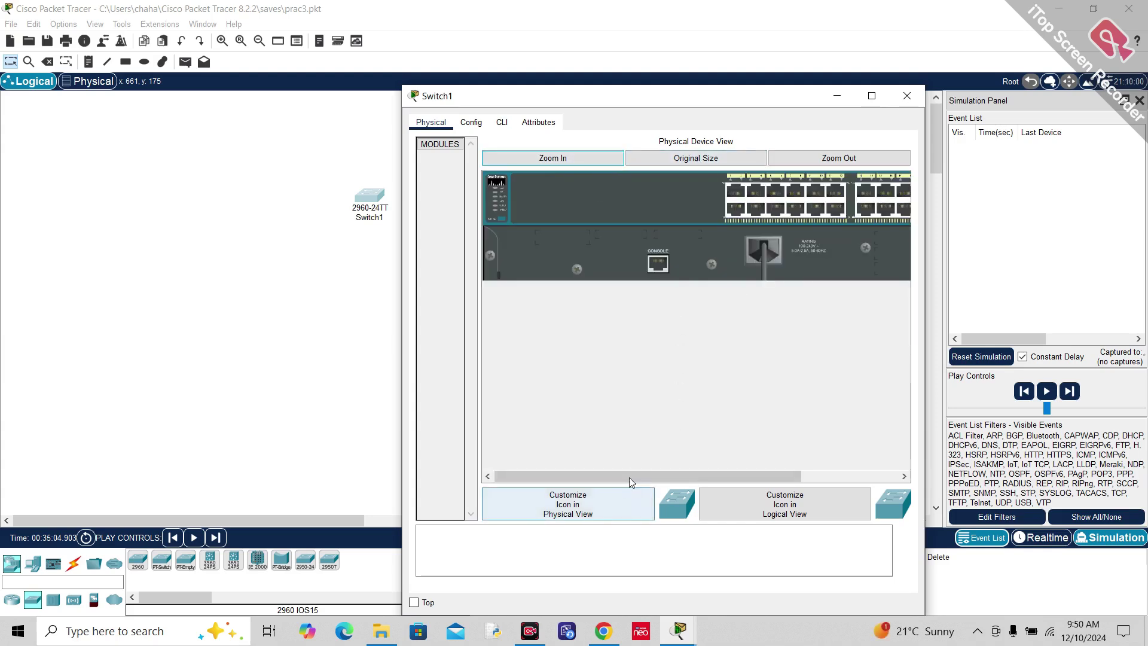
{"action": "left_click_drag", "start_coordinate": [629, 477], "coordinate": [663, 481]}
Enlarge the main Catalyst 2960 product photo in Chrome for comparison, and return to Packet Tracer.
{"action": "left_click", "coordinate": [603, 630]}
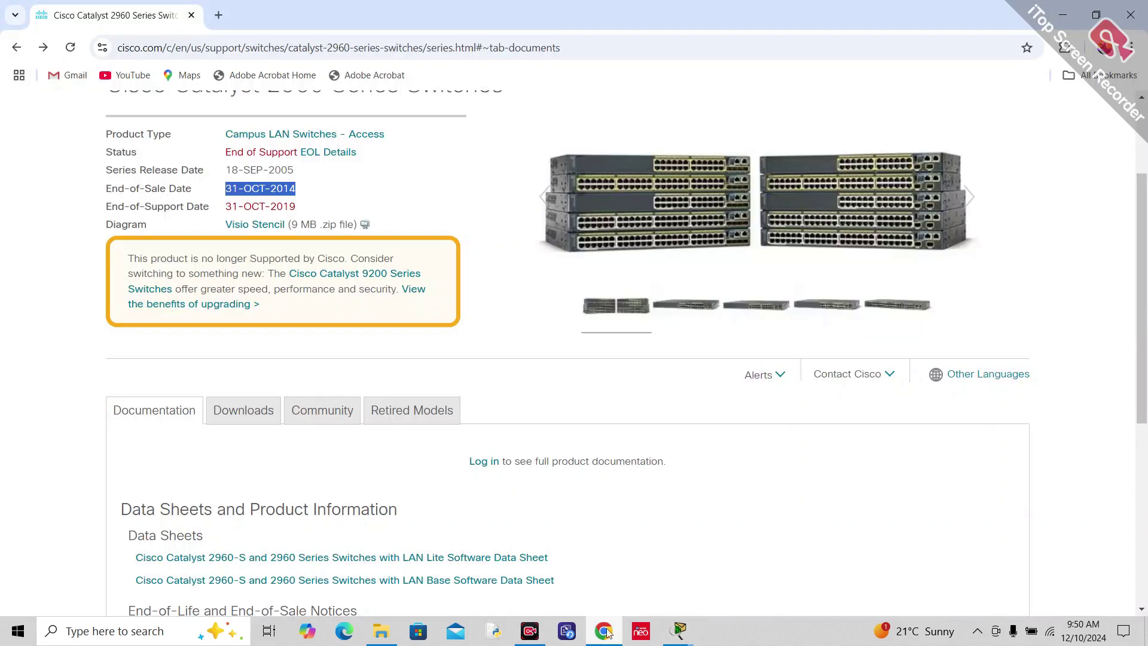
{"action": "left_click", "coordinate": [722, 188]}
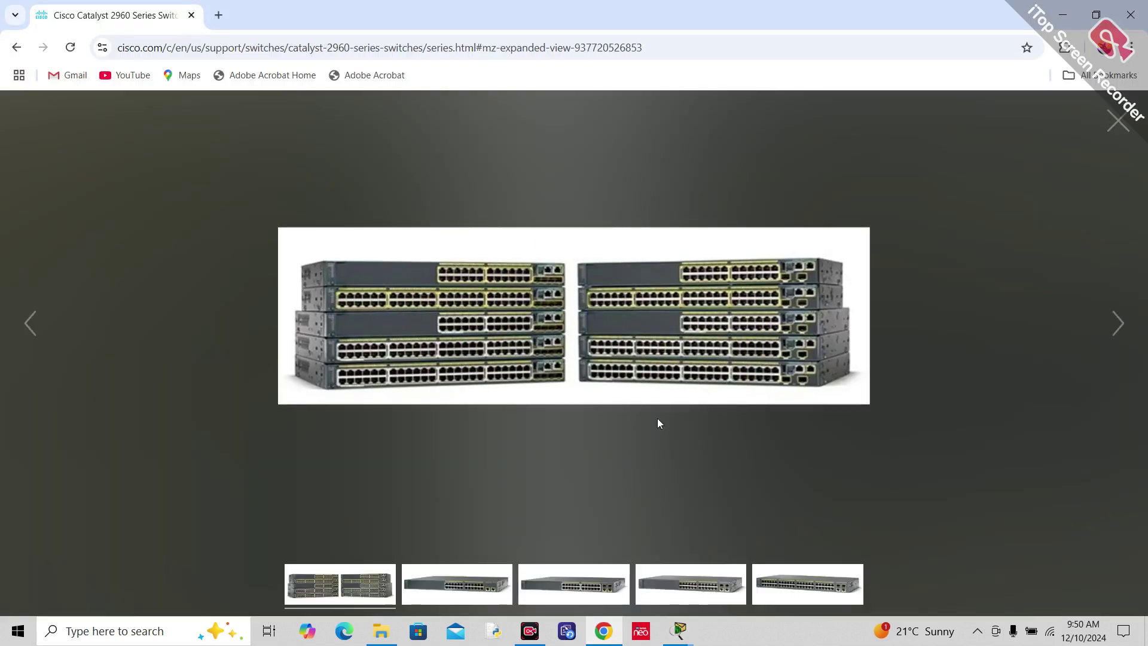
{"action": "left_click", "coordinate": [677, 630]}
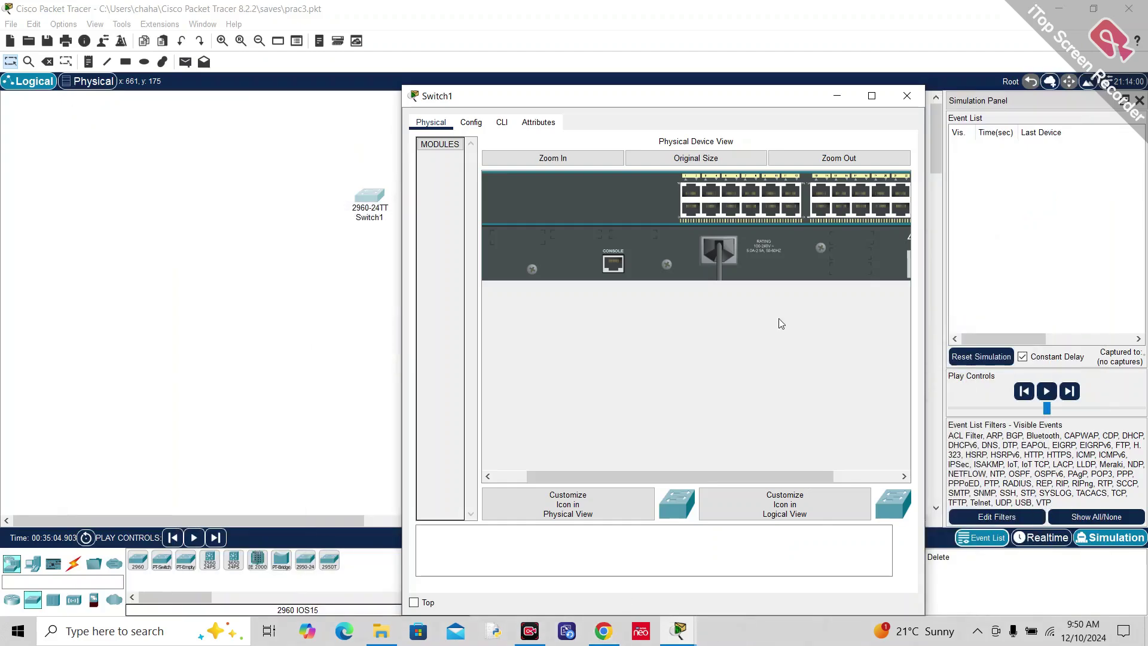
Examine the switch's Ethernet ports, uplink ports, console port, power inlet and LED panel in the physical device view.
{"action": "left_click_drag", "start_coordinate": [702, 472], "coordinate": [851, 479]}
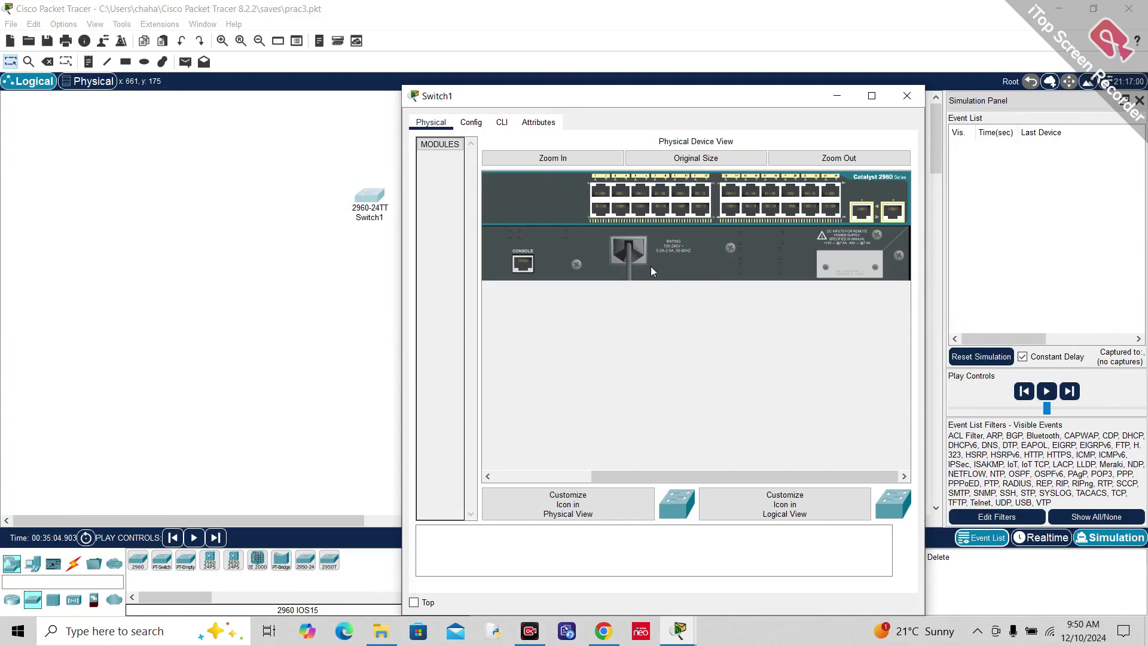
{"action": "left_click", "coordinate": [631, 257]}
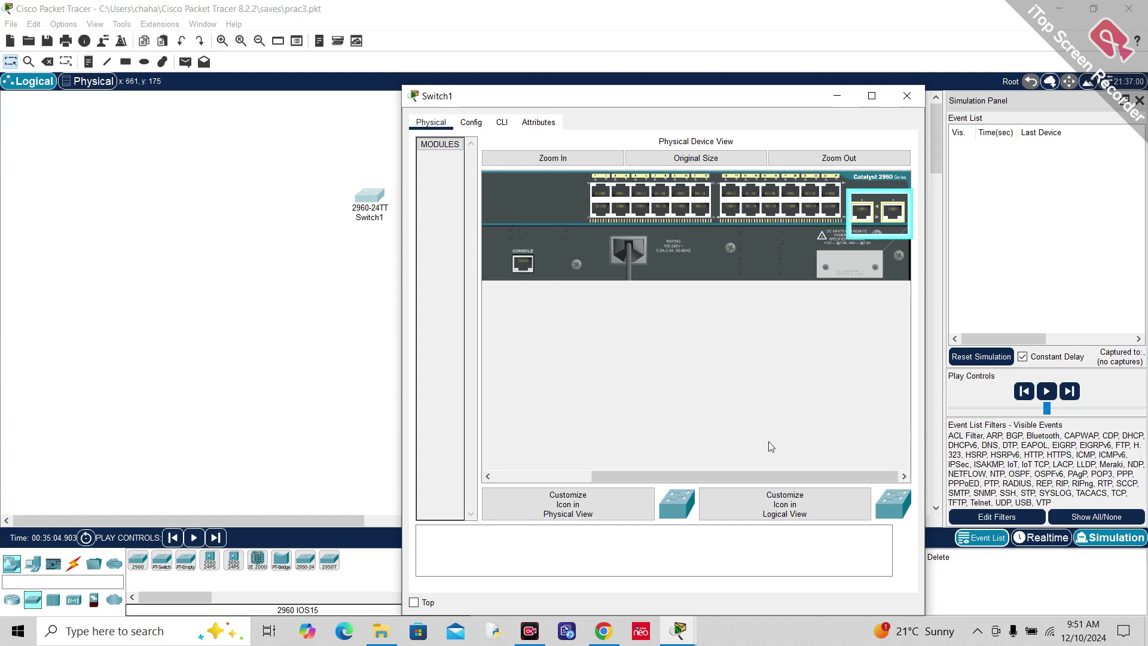
{"action": "mouse_move", "coordinate": [758, 477]}
{"action": "left_mouse_down"}
{"action": "mouse_move", "coordinate": [695, 480]}
{"action": "mouse_move", "coordinate": [777, 480]}
{"action": "left_mouse_up"}
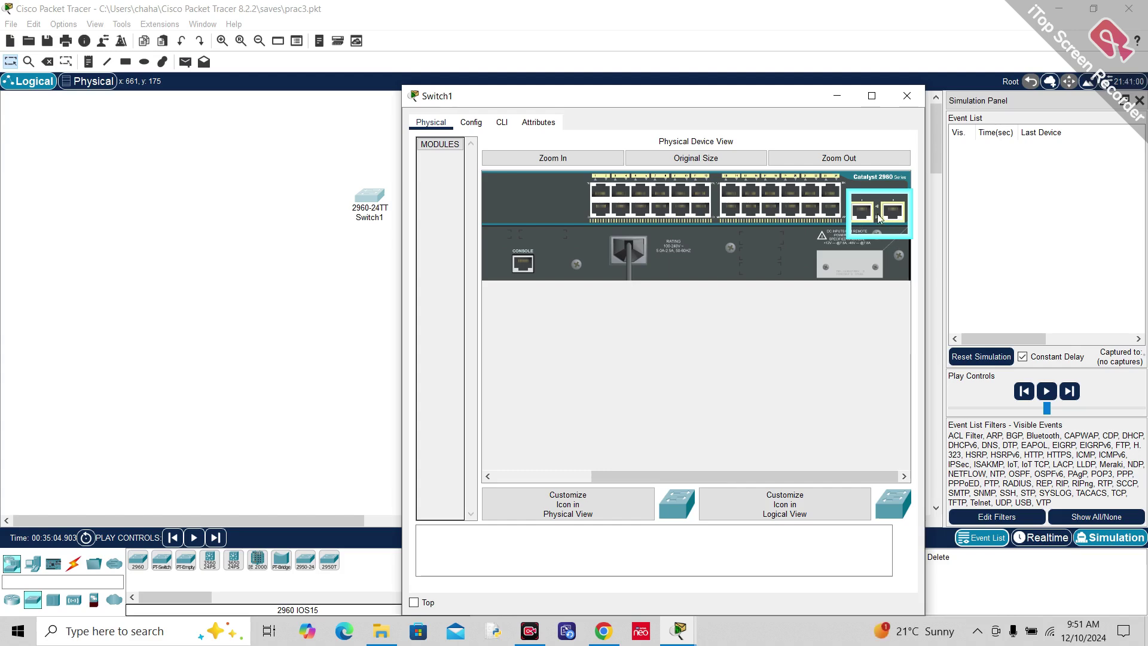
{"action": "left_click_drag", "start_coordinate": [693, 476], "coordinate": [596, 482]}
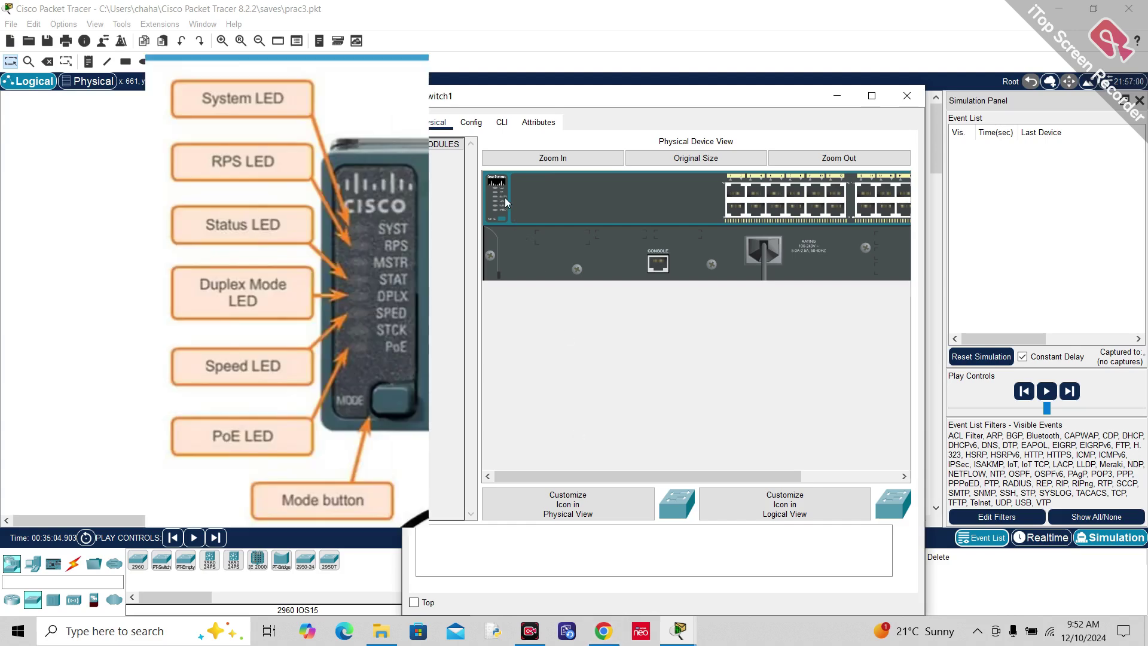
Close the enlarged product photo in Chrome and return to the Packet Tracer workspace.
{"action": "left_click", "coordinate": [603, 630]}
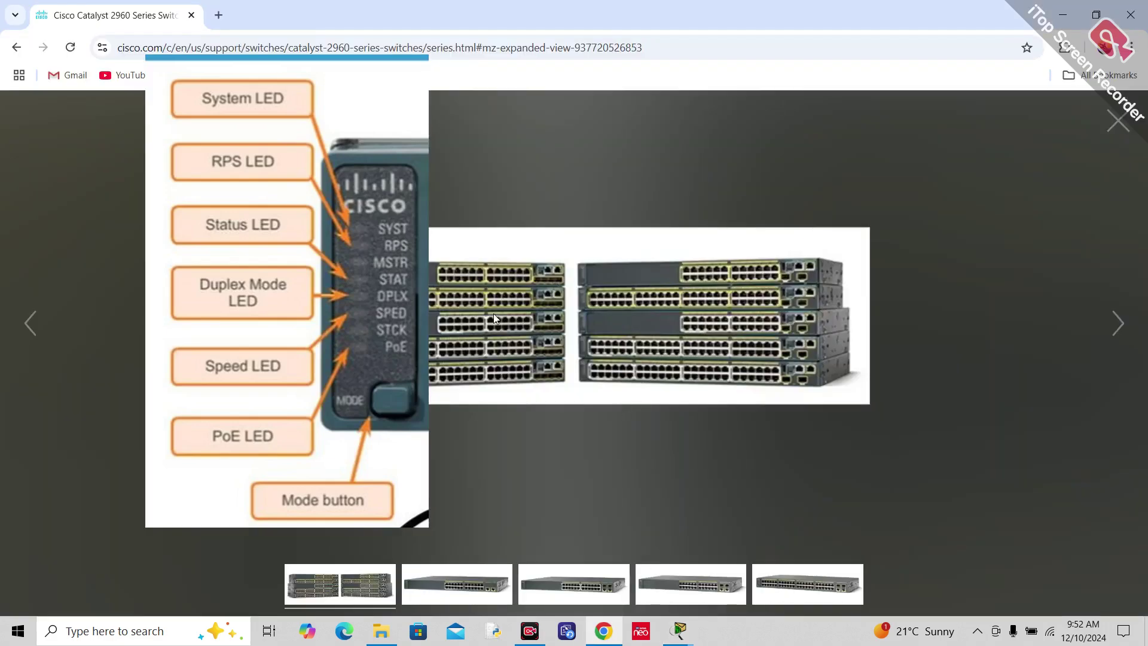
{"action": "left_click", "coordinate": [1117, 121]}
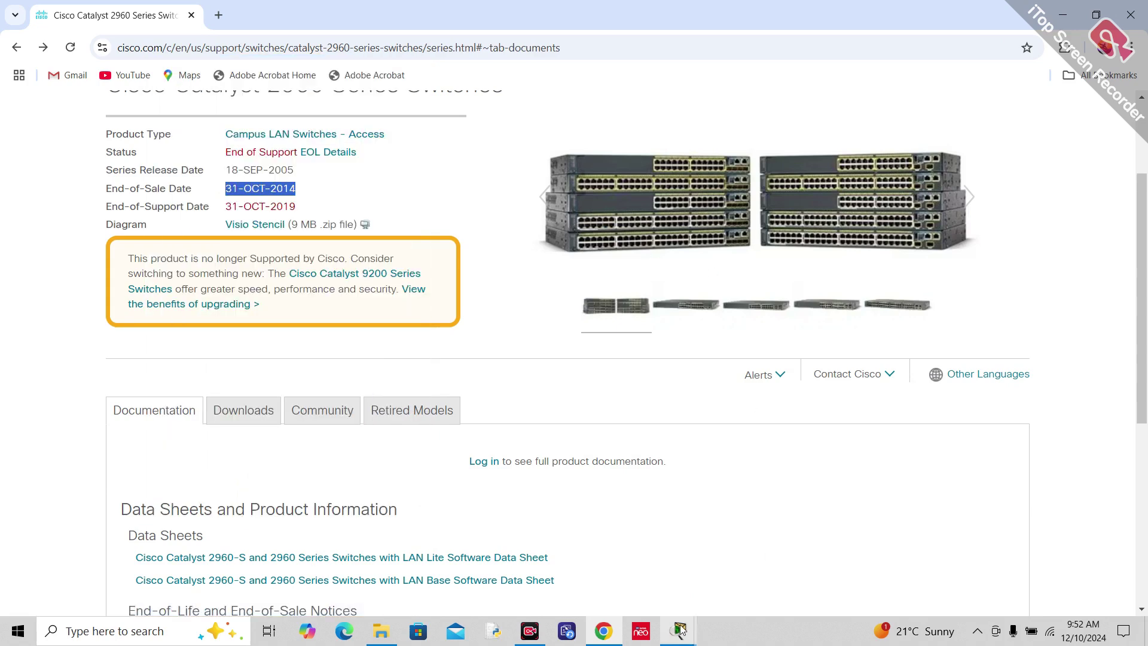
{"action": "mouse_move", "coordinate": [681, 628]}
{"action": "left_click", "coordinate": [628, 565]}
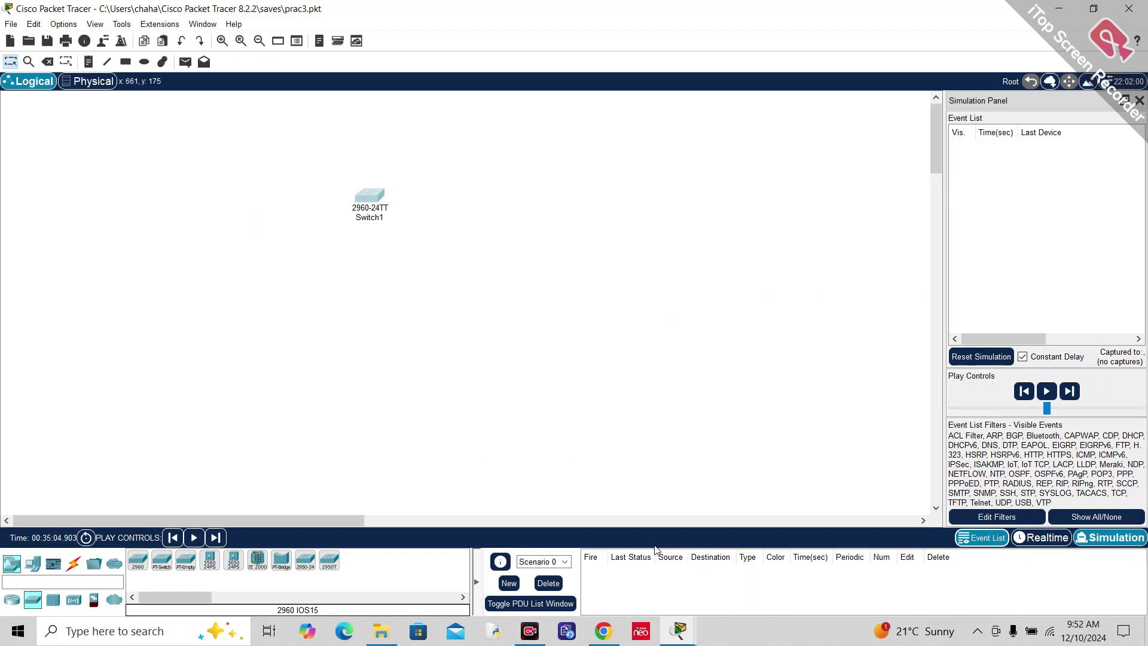
Reopen Switch1's physical view to inspect its uplink ports, and try to open its configuration settings.
{"action": "left_click", "coordinate": [368, 202]}
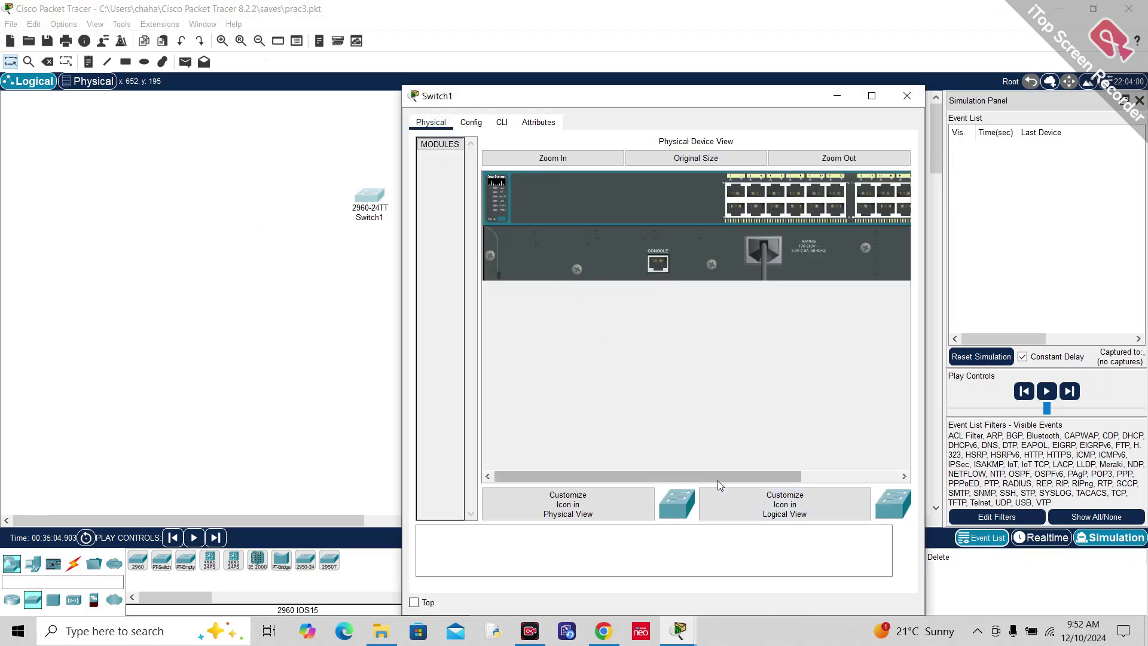
{"action": "left_click_drag", "start_coordinate": [719, 477], "coordinate": [877, 481]}
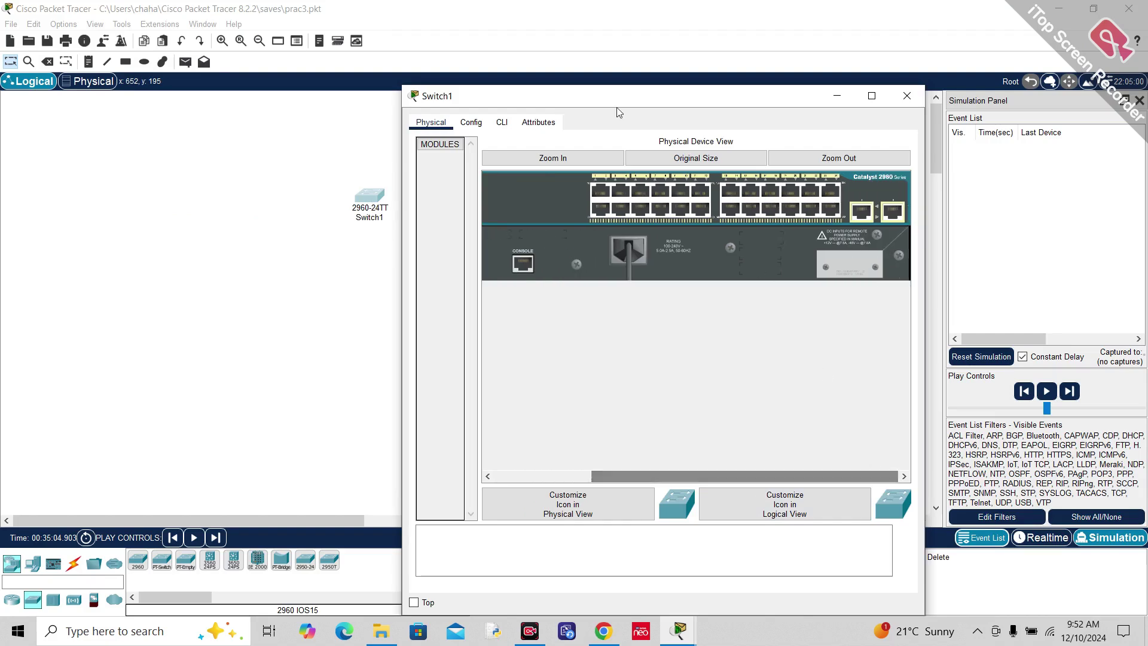
{"action": "left_click", "coordinate": [472, 123]}
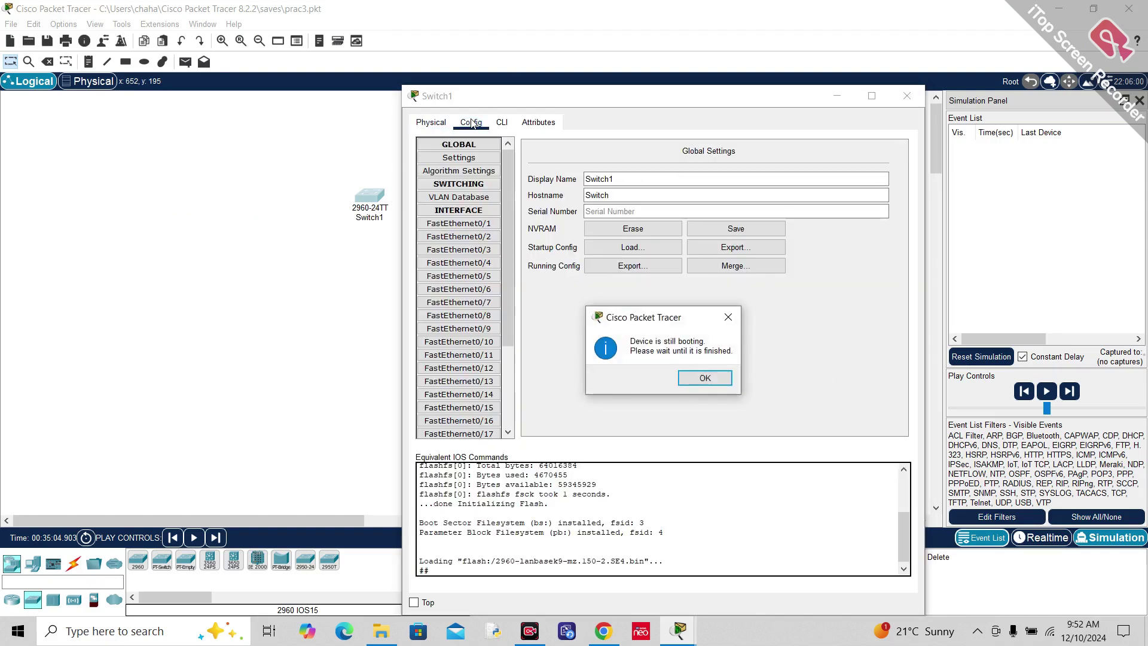
{"action": "left_click", "coordinate": [728, 317]}
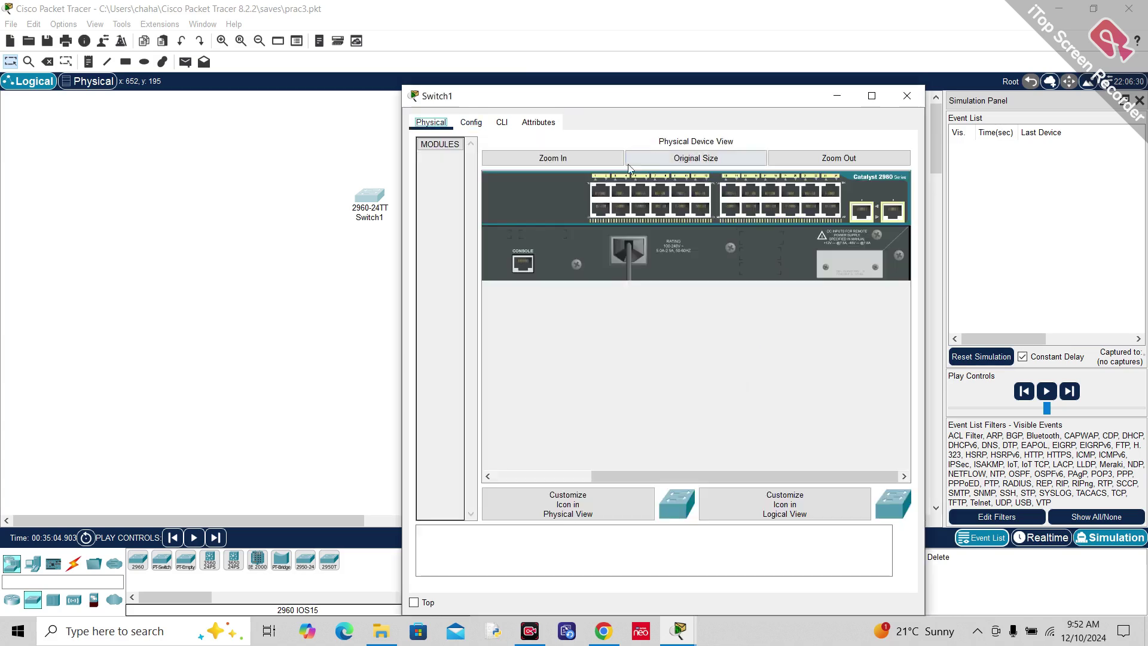
Close Switch1's device window and place six PCs in the logical workspace below and beside the switch.
{"action": "left_click", "coordinate": [905, 97]}
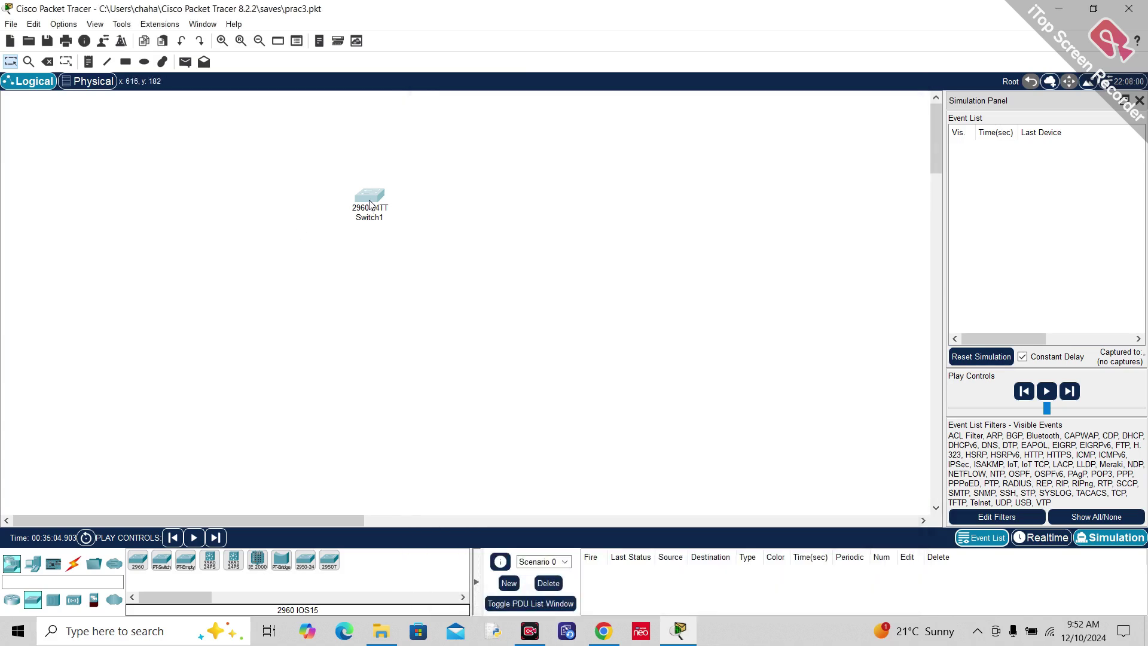
{"action": "mouse_move", "coordinate": [378, 207]}
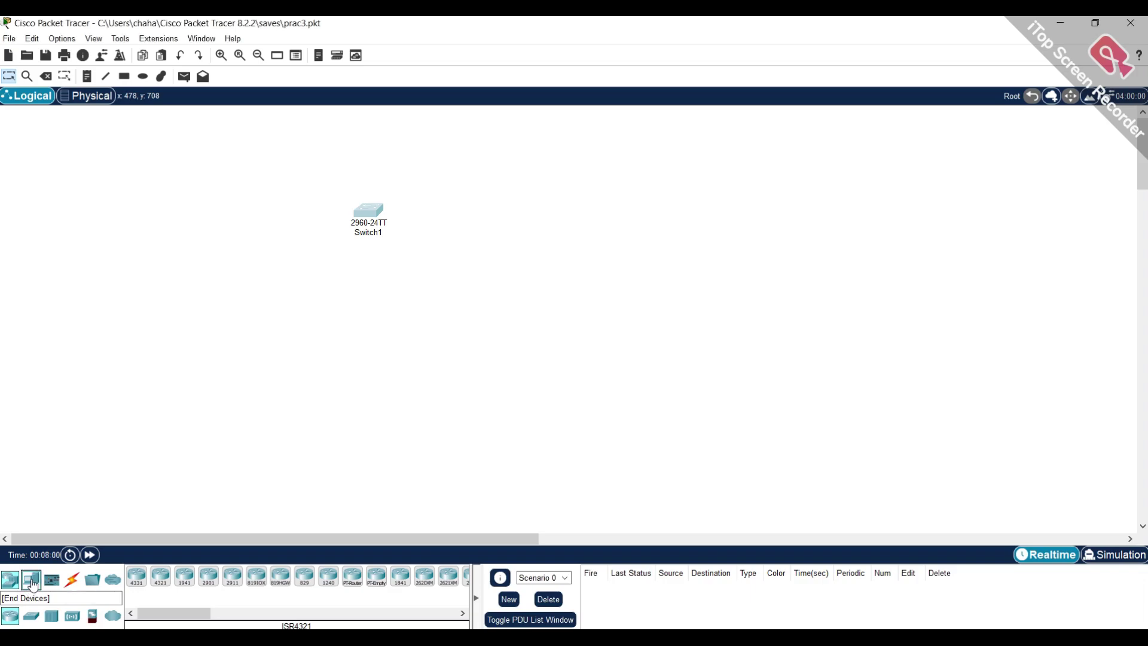
{"action": "left_click", "coordinate": [31, 578]}
{"action": "left_click_drag", "start_coordinate": [136, 576], "coordinate": [159, 362]}
{"action": "mouse_move", "coordinate": [136, 576]}
{"action": "left_mouse_down"}
{"action": "mouse_move", "coordinate": [270, 412]}
{"action": "mouse_move", "coordinate": [311, 336]}
{"action": "mouse_move", "coordinate": [258, 358]}
{"action": "mouse_move", "coordinate": [274, 377]}
{"action": "left_mouse_up"}
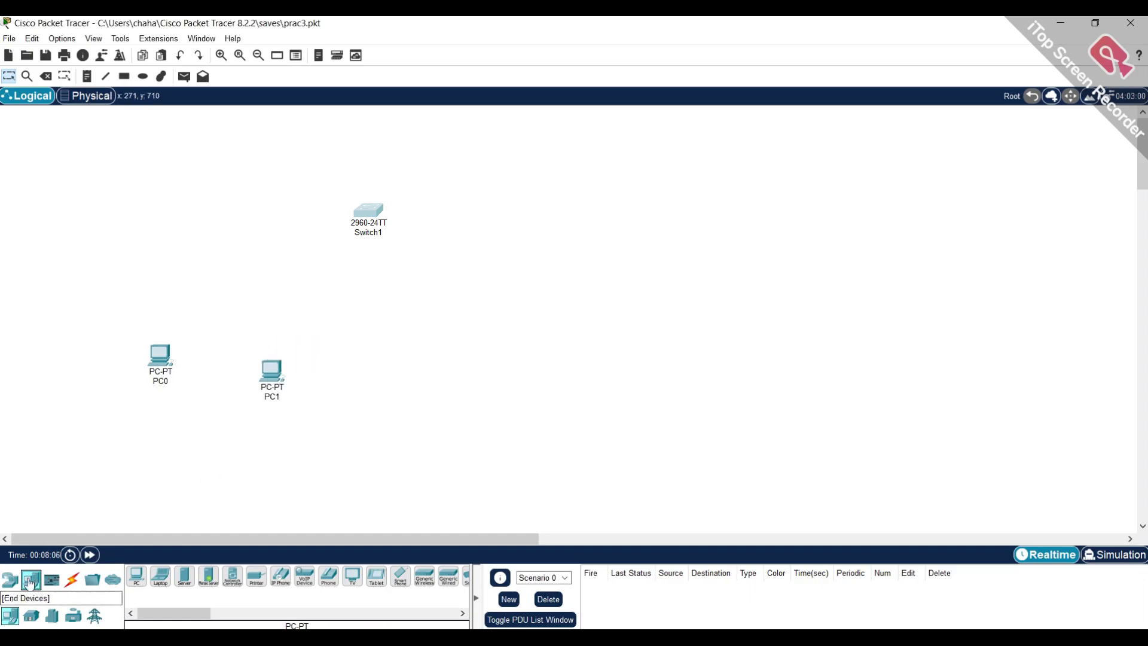
{"action": "left_click_drag", "start_coordinate": [136, 575], "coordinate": [410, 400]}
{"action": "left_click_drag", "start_coordinate": [136, 576], "coordinate": [597, 342]}
{"action": "left_click_drag", "start_coordinate": [136, 576], "coordinate": [597, 430]}
{"action": "left_click_drag", "start_coordinate": [136, 576], "coordinate": [655, 290]}
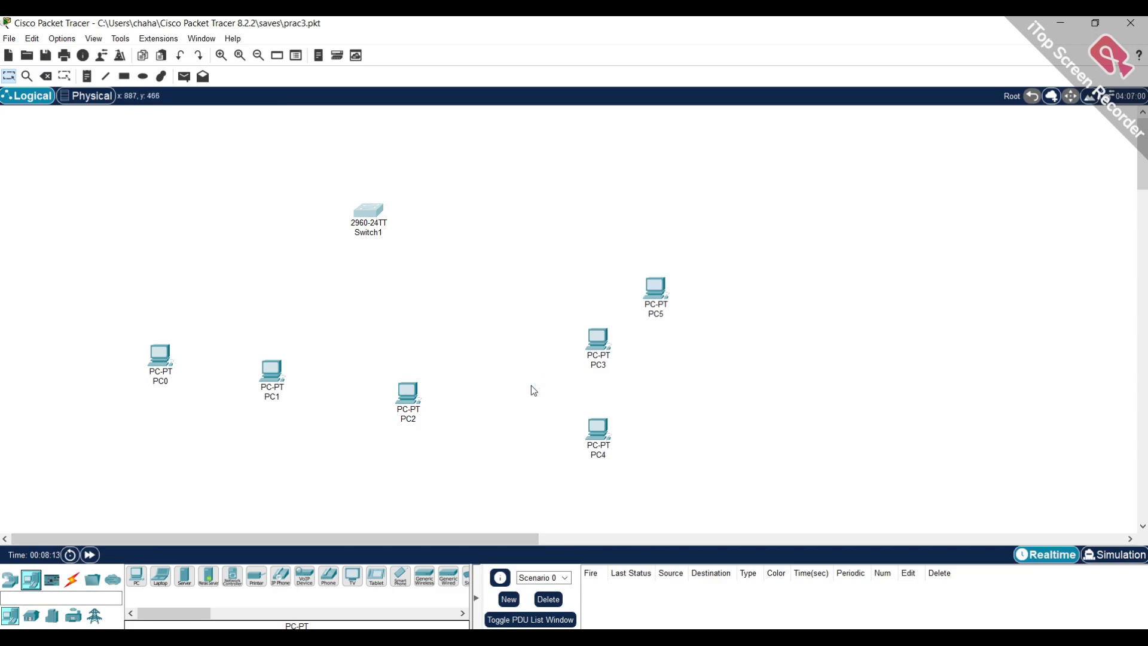
Inspect Switch1's Ethernet ports in its physical device view, and close the device window.
{"action": "left_click", "coordinate": [371, 213]}
{"action": "left_click", "coordinate": [470, 137]}
{"action": "left_click", "coordinate": [437, 139]}
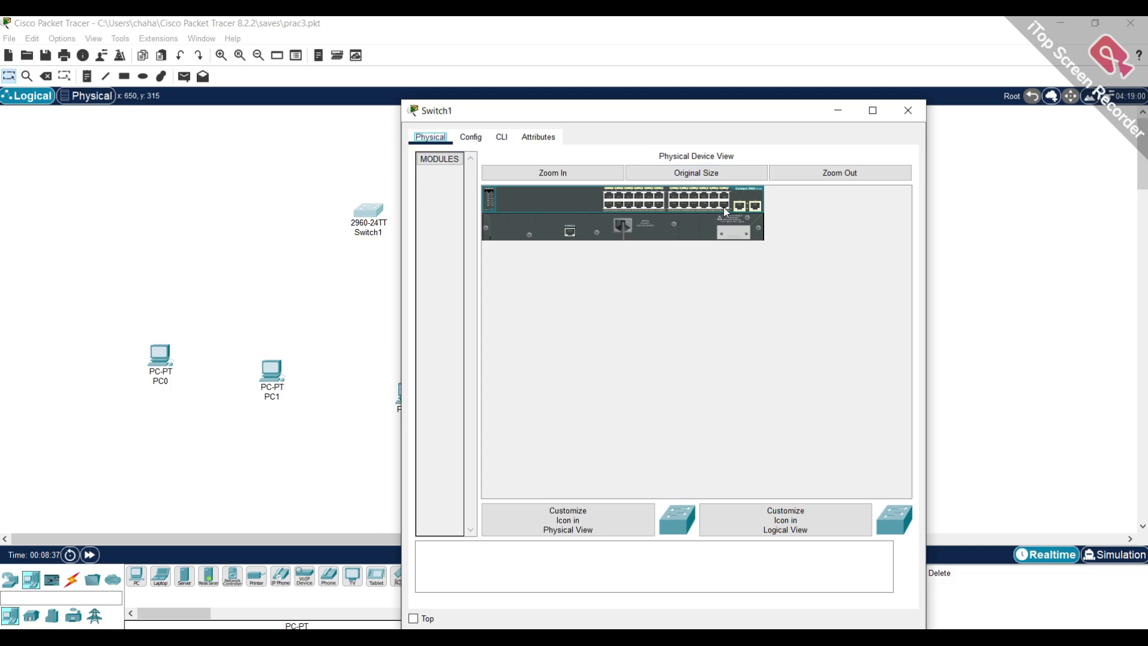
{"action": "left_click_drag", "start_coordinate": [734, 123], "coordinate": [886, 174]}
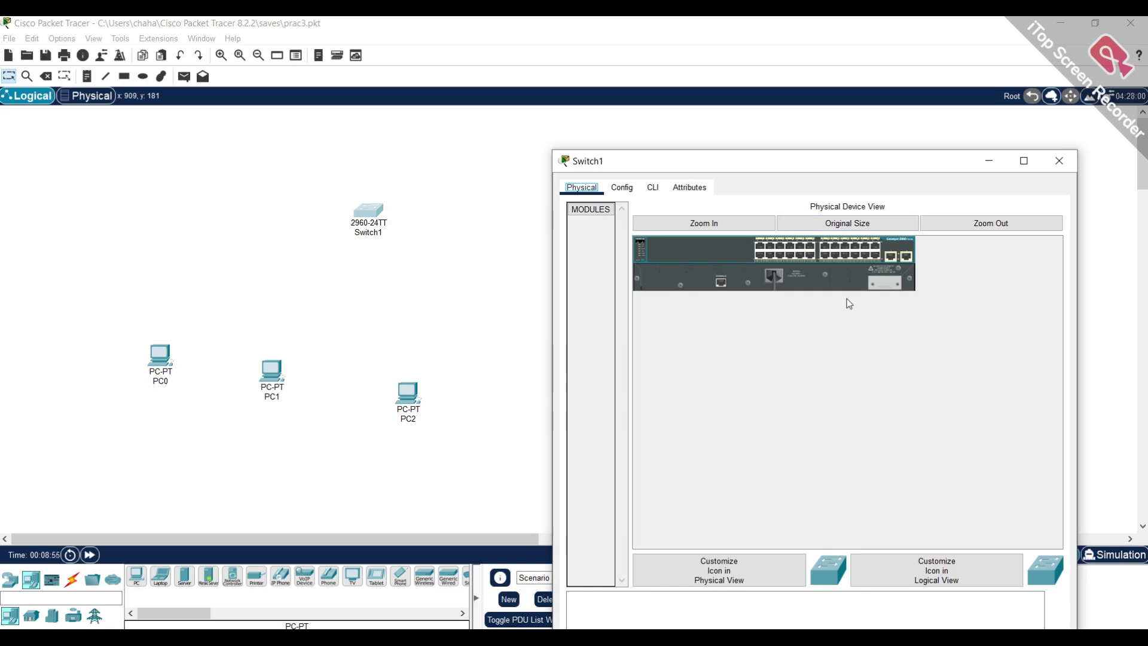
{"action": "left_click", "coordinate": [1069, 166]}
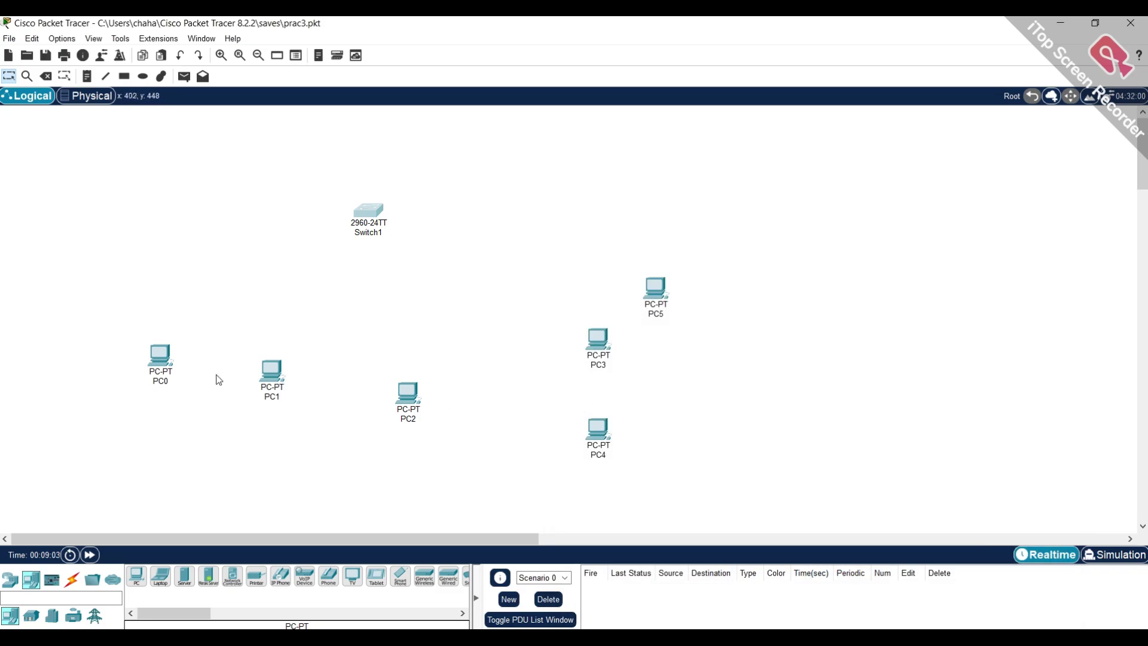
Rearrange the six PCs into a spread-out row below Switch1, ordered PC0, PC1, PC2, PC4, PC3, PC5.
{"action": "left_click_drag", "start_coordinate": [160, 357], "coordinate": [136, 351]}
{"action": "left_click_drag", "start_coordinate": [270, 378], "coordinate": [207, 413]}
{"action": "left_click_drag", "start_coordinate": [411, 401], "coordinate": [316, 404]}
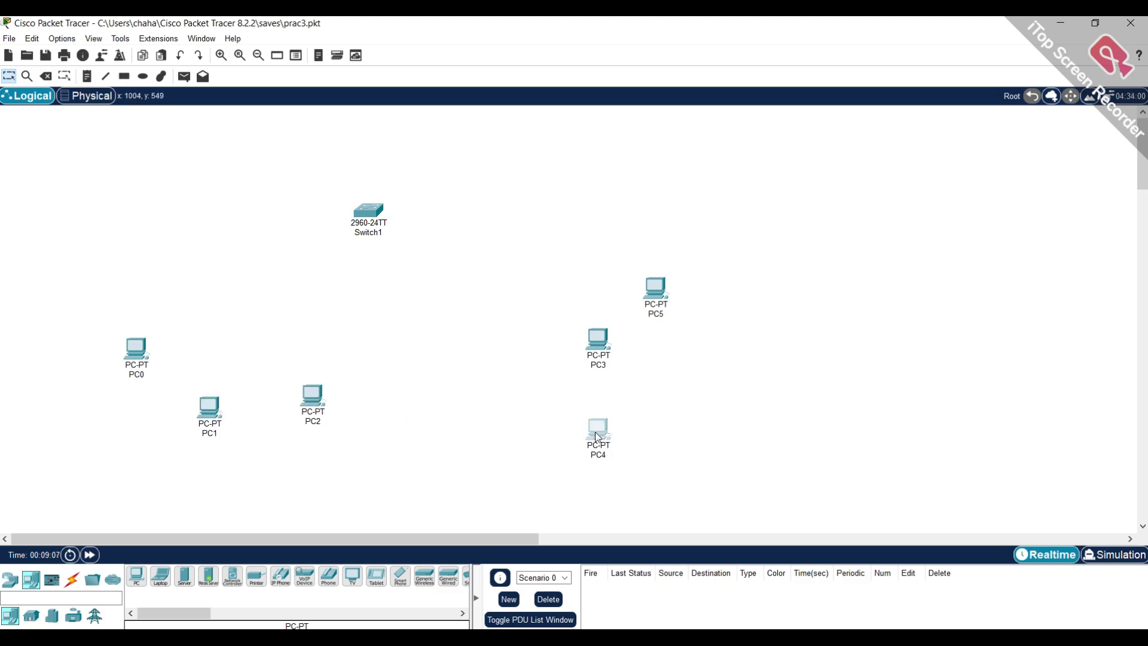
{"action": "left_click_drag", "start_coordinate": [596, 436], "coordinate": [548, 402]}
{"action": "left_click_drag", "start_coordinate": [598, 344], "coordinate": [659, 404]}
{"action": "left_click_drag", "start_coordinate": [656, 293], "coordinate": [794, 385]}
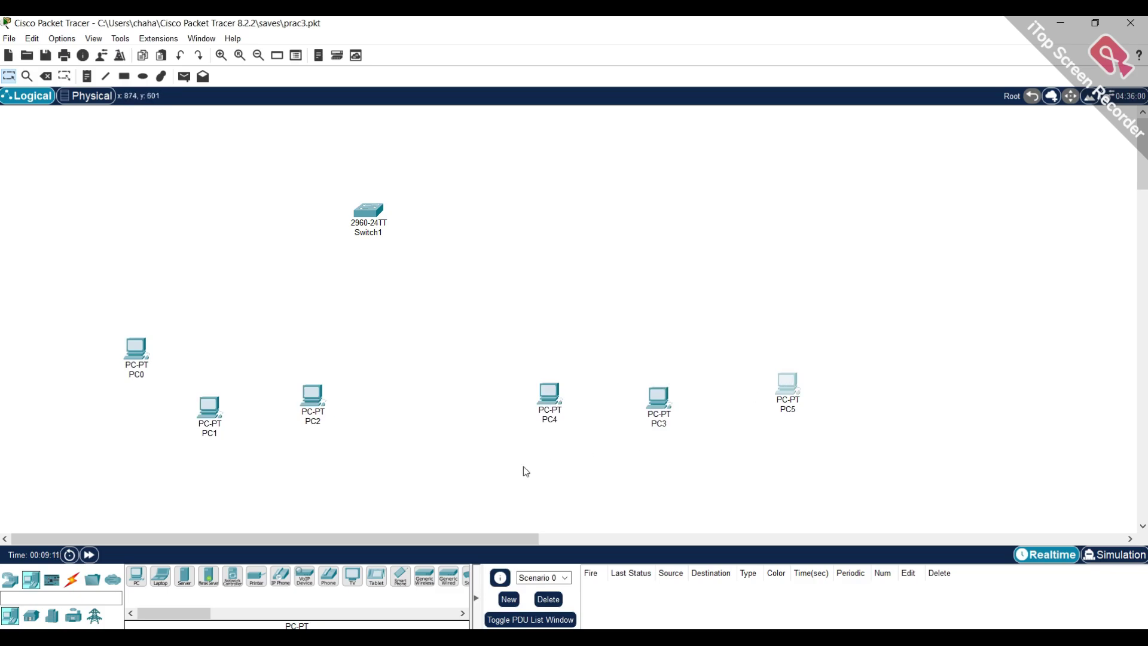
{"action": "left_click_drag", "start_coordinate": [211, 412], "coordinate": [210, 433]}
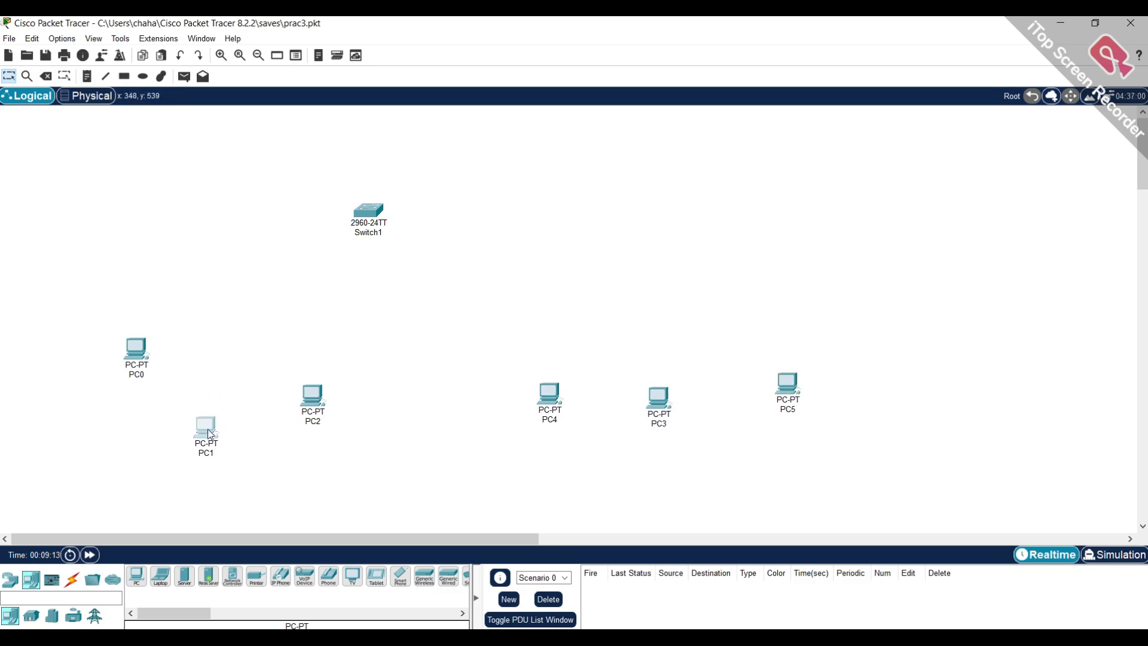
Connect PC0 to Switch1 using the automatically chosen connection type.
{"action": "left_click", "coordinate": [72, 579]}
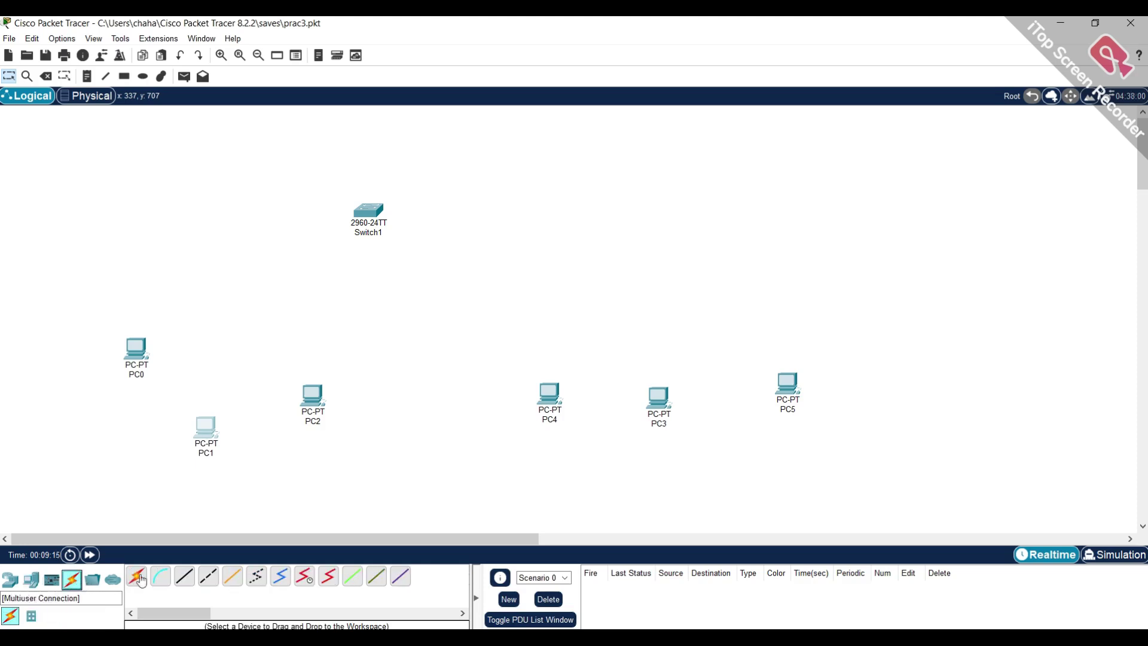
{"action": "left_click", "coordinate": [139, 580]}
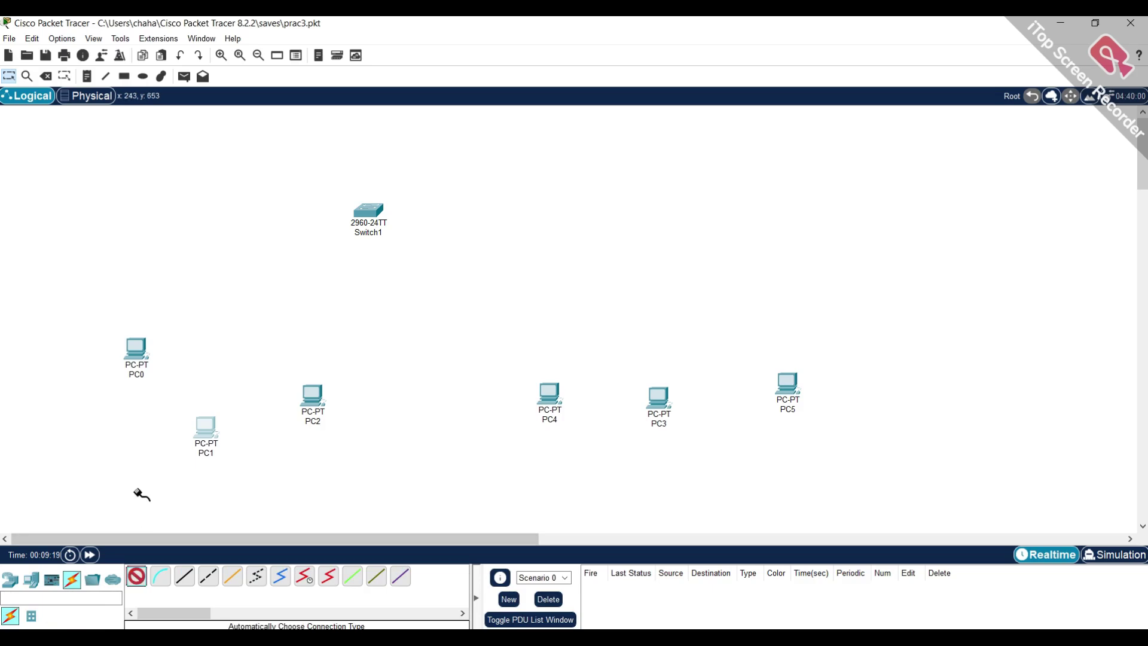
{"action": "left_click", "coordinate": [135, 345]}
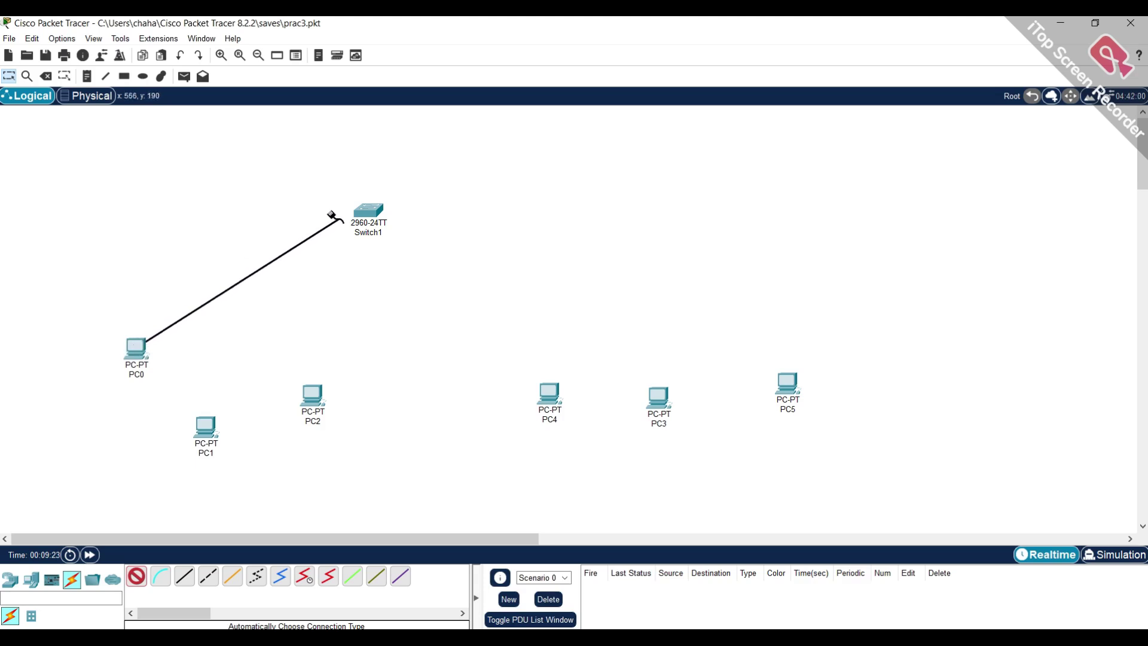
{"action": "left_click", "coordinate": [357, 208]}
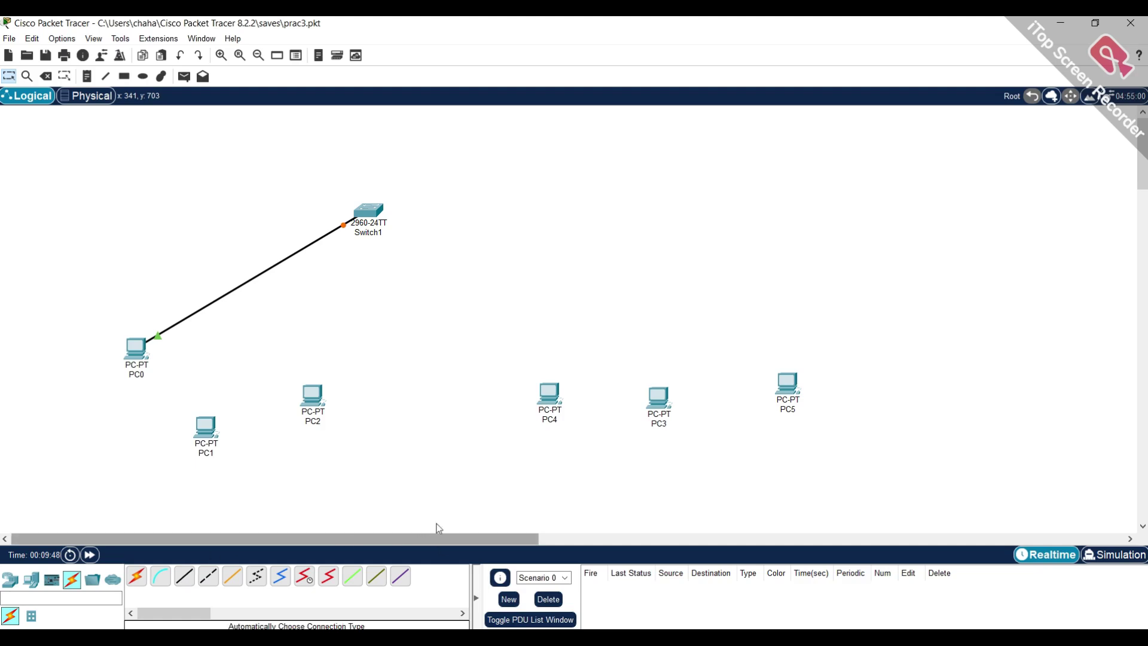
Shift PC2 slightly lower, and connect PC1 and PC2 to Switch1 with automatically chosen cables.
{"action": "left_click_drag", "start_coordinate": [311, 404], "coordinate": [324, 414]}
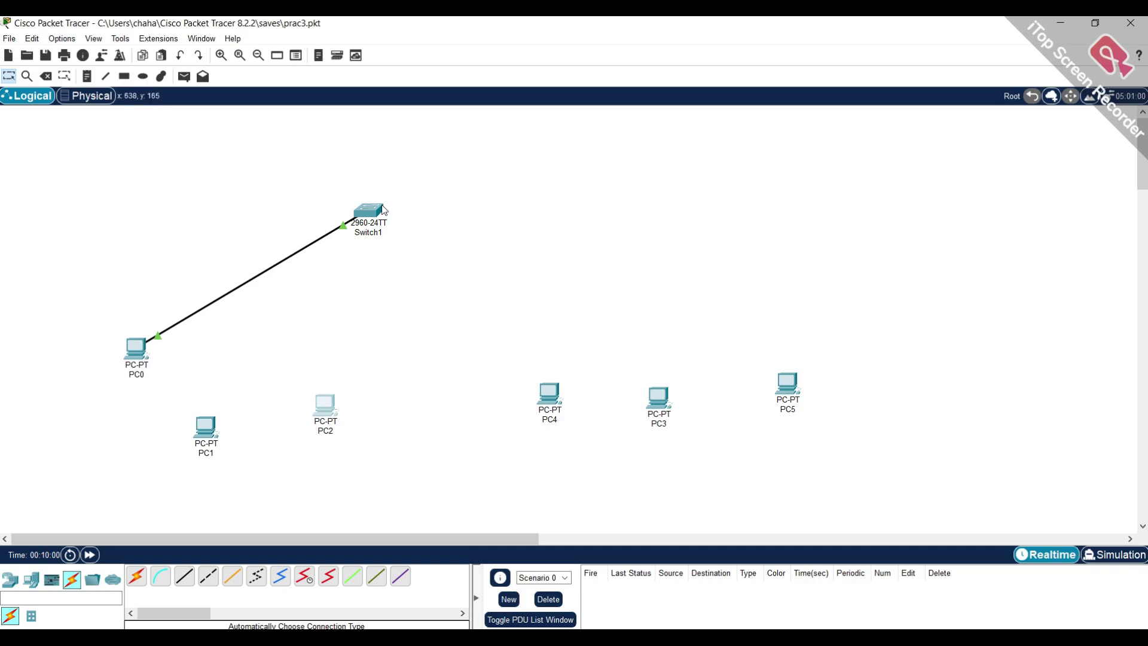
{"action": "left_click", "coordinate": [364, 225]}
{"action": "left_click", "coordinate": [136, 575]}
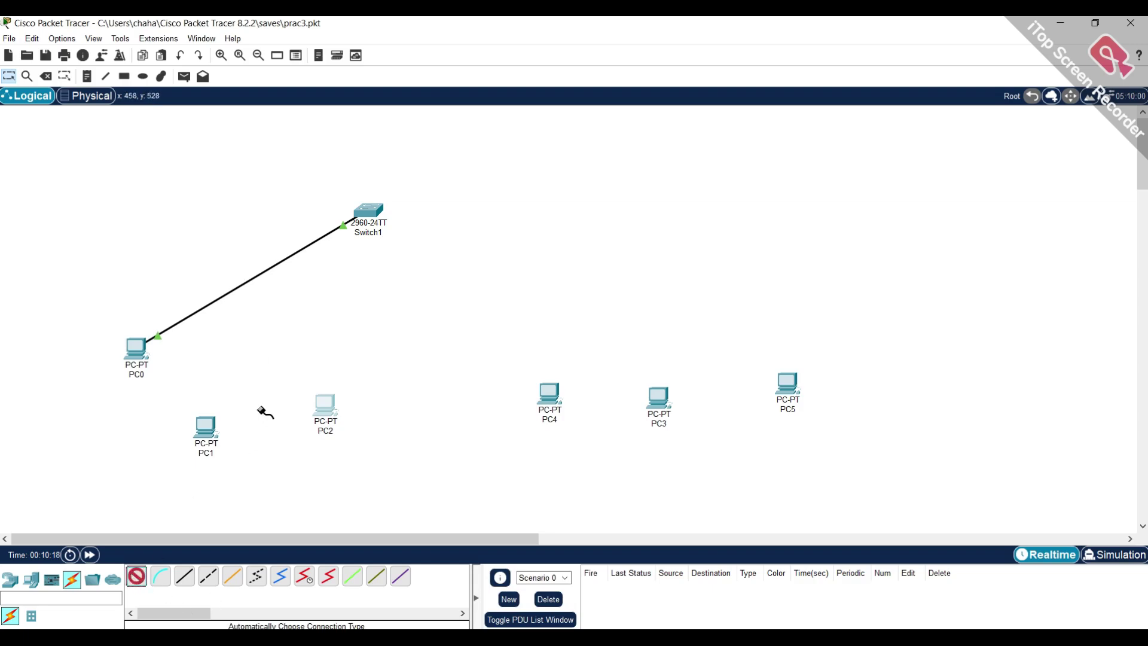
{"action": "left_click", "coordinate": [206, 422]}
{"action": "left_click", "coordinate": [367, 216]}
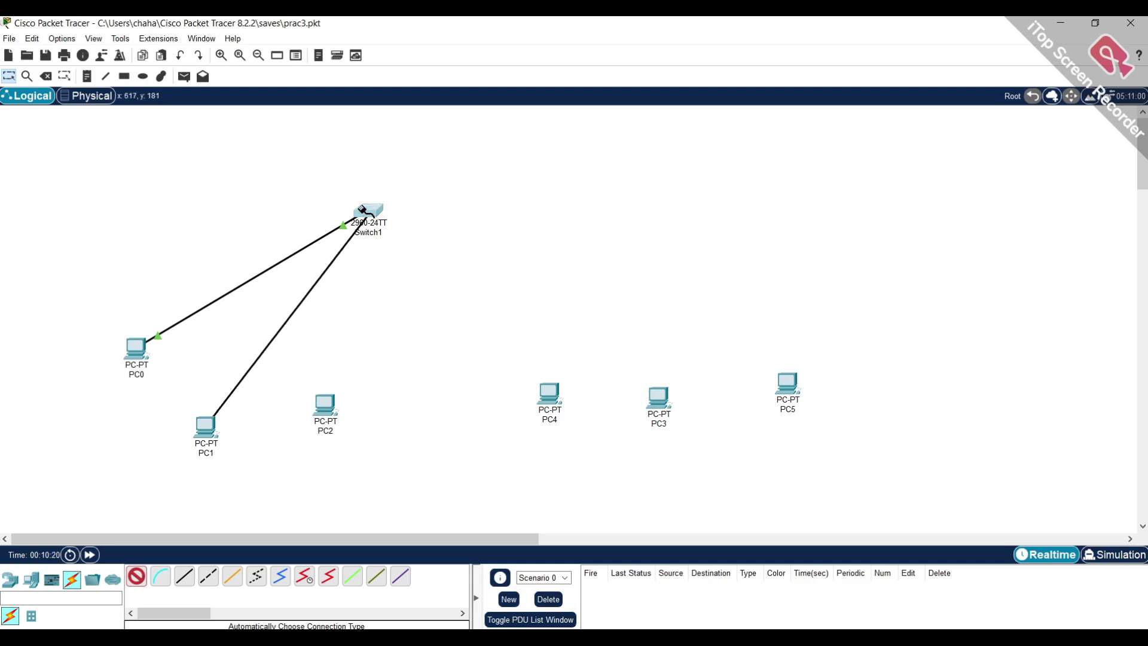
{"action": "left_click", "coordinate": [136, 576]}
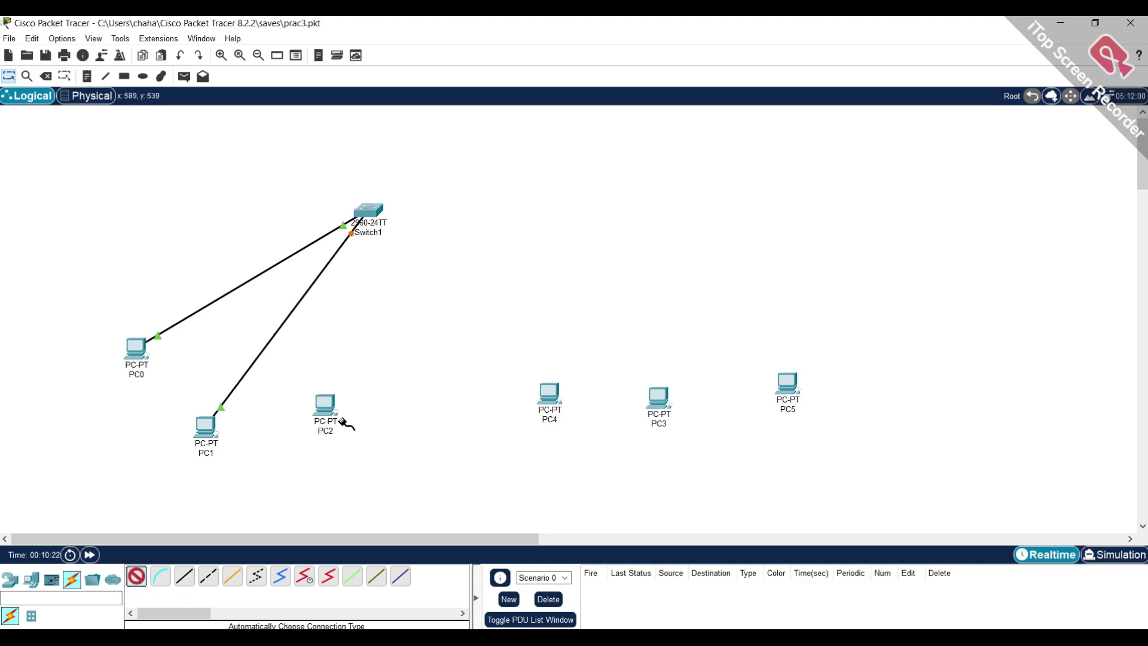
{"action": "left_click", "coordinate": [326, 397]}
{"action": "left_click", "coordinate": [369, 212]}
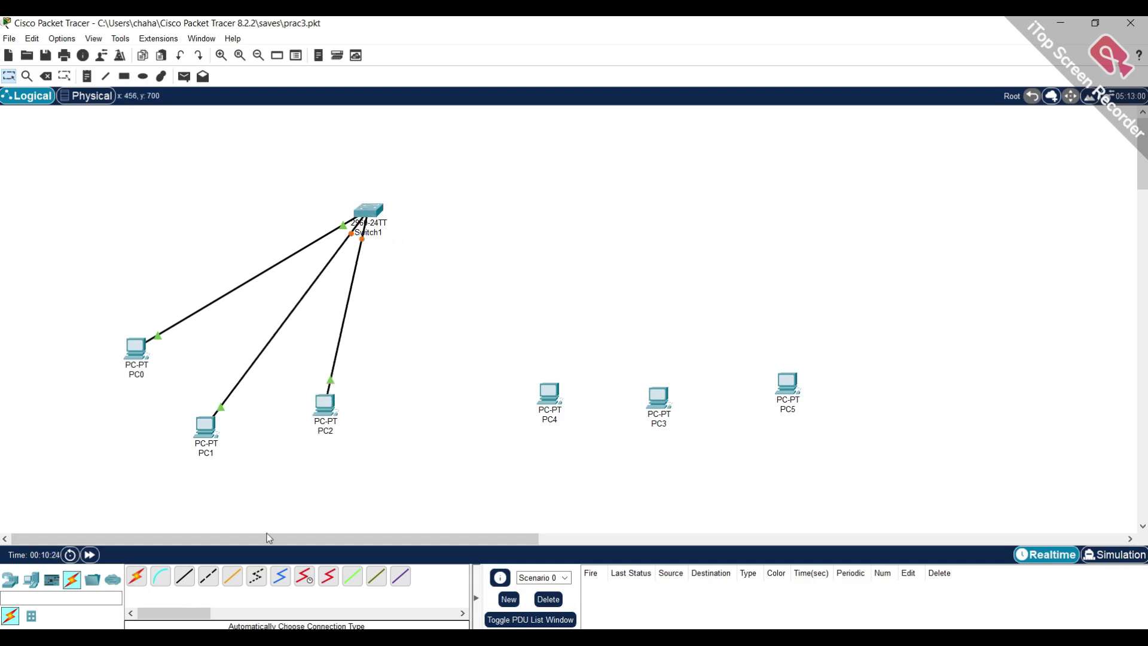
Connect PC4, PC3 and PC5 to Switch1 with automatically chosen cables, and shift PC2 and PC4 slightly lower.
{"action": "left_click", "coordinate": [136, 576]}
{"action": "left_click", "coordinate": [548, 395]}
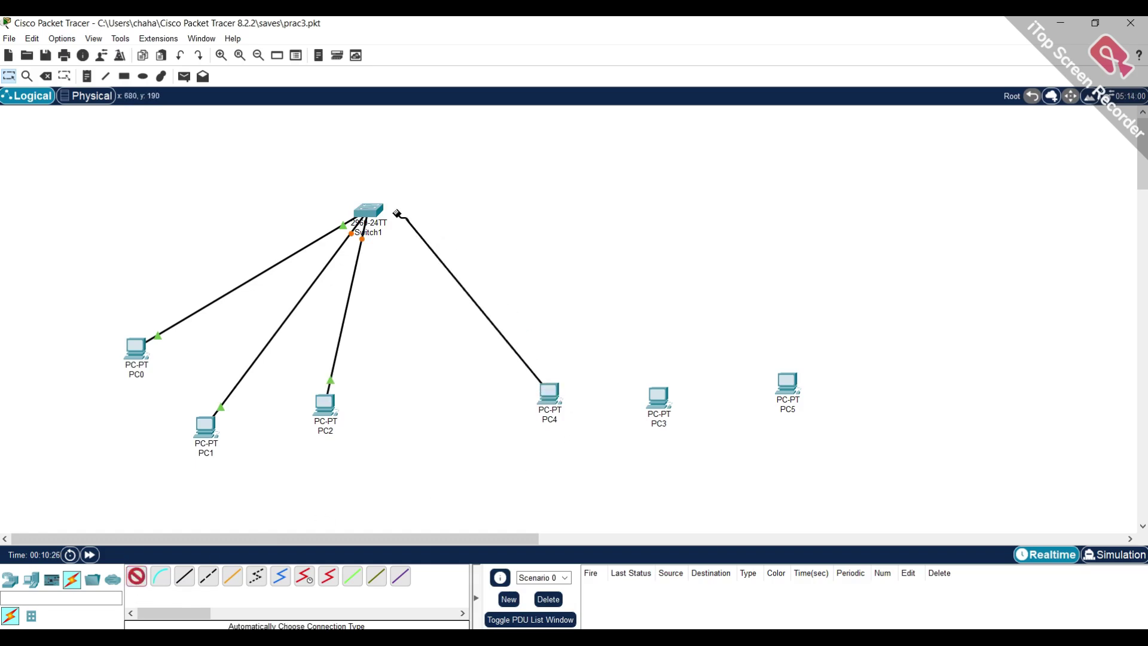
{"action": "left_click", "coordinate": [367, 206]}
{"action": "left_click", "coordinate": [136, 576]}
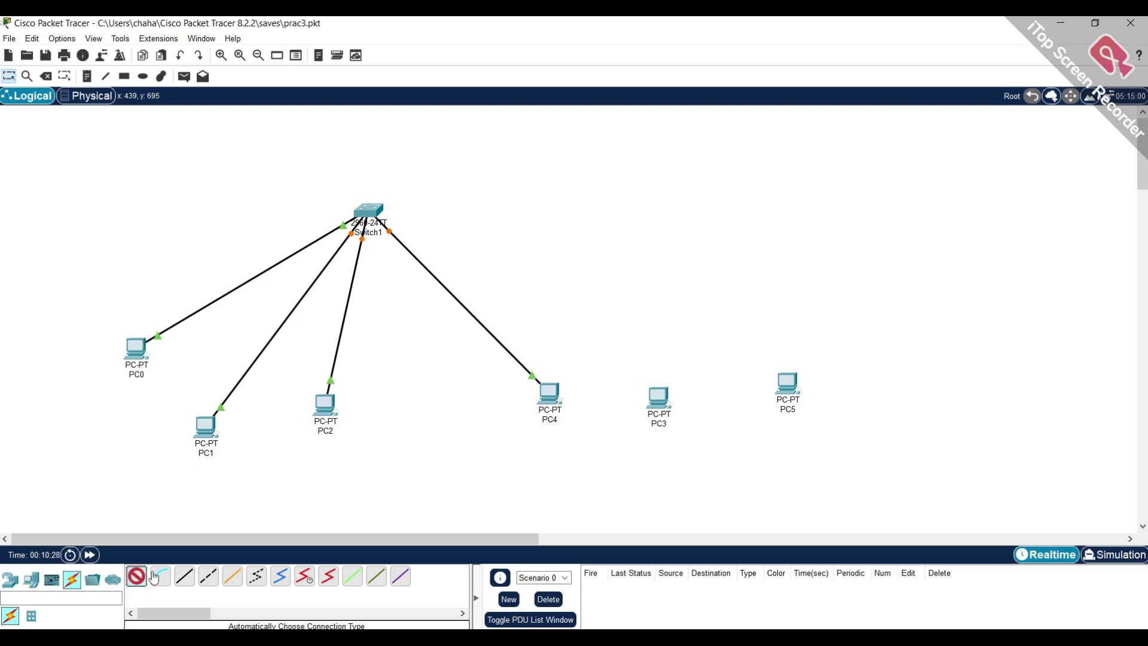
{"action": "left_click", "coordinate": [662, 396]}
{"action": "left_click", "coordinate": [368, 209]}
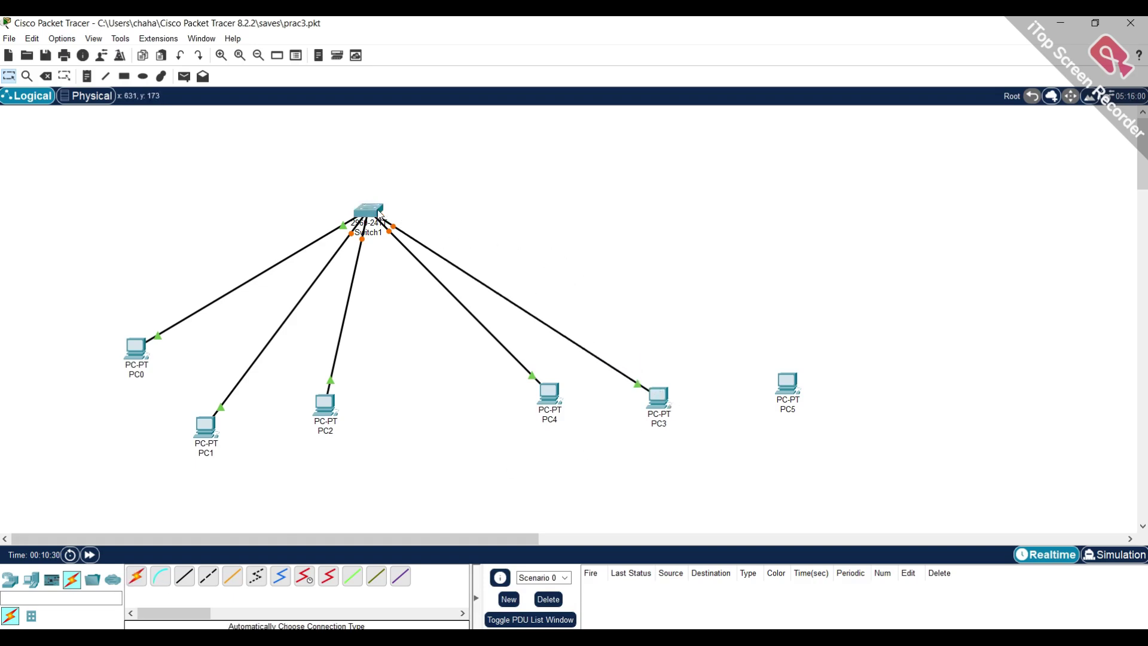
{"action": "left_click", "coordinate": [787, 381]}
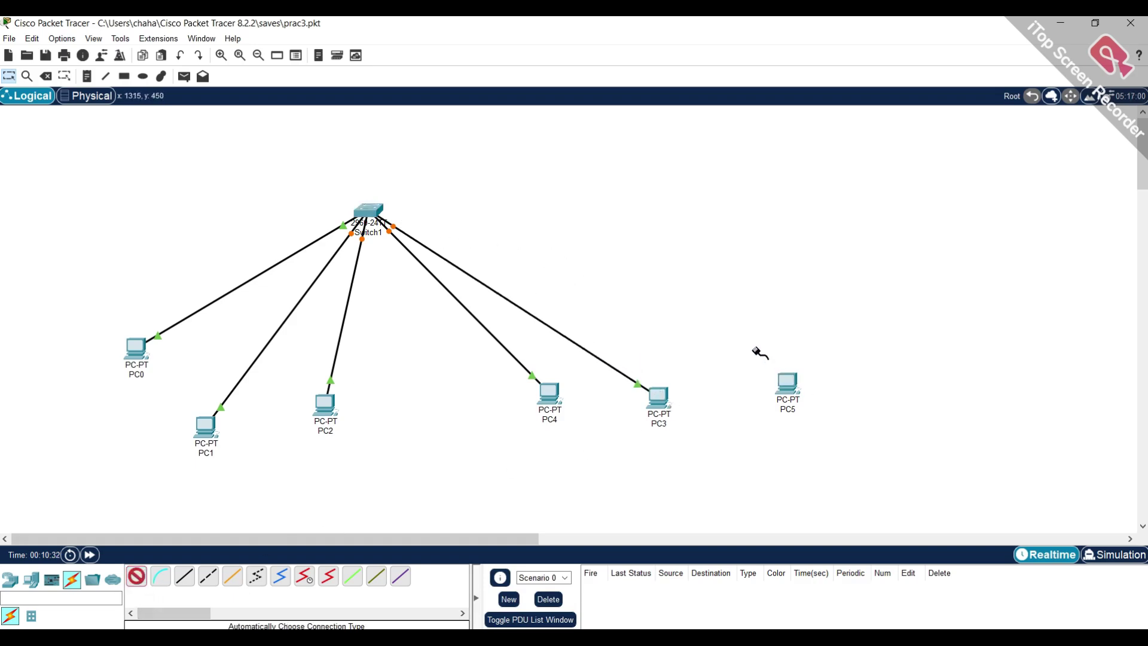
{"action": "left_click", "coordinate": [372, 213]}
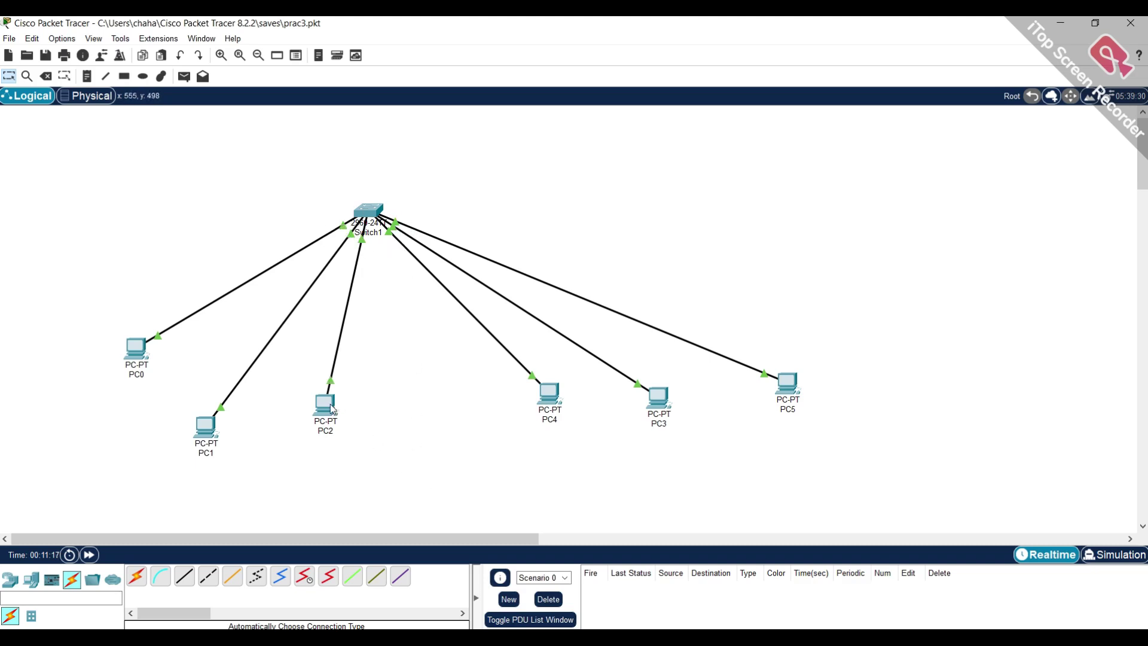
{"action": "left_click_drag", "start_coordinate": [328, 402], "coordinate": [324, 429]}
{"action": "left_click_drag", "start_coordinate": [542, 392], "coordinate": [534, 422]}
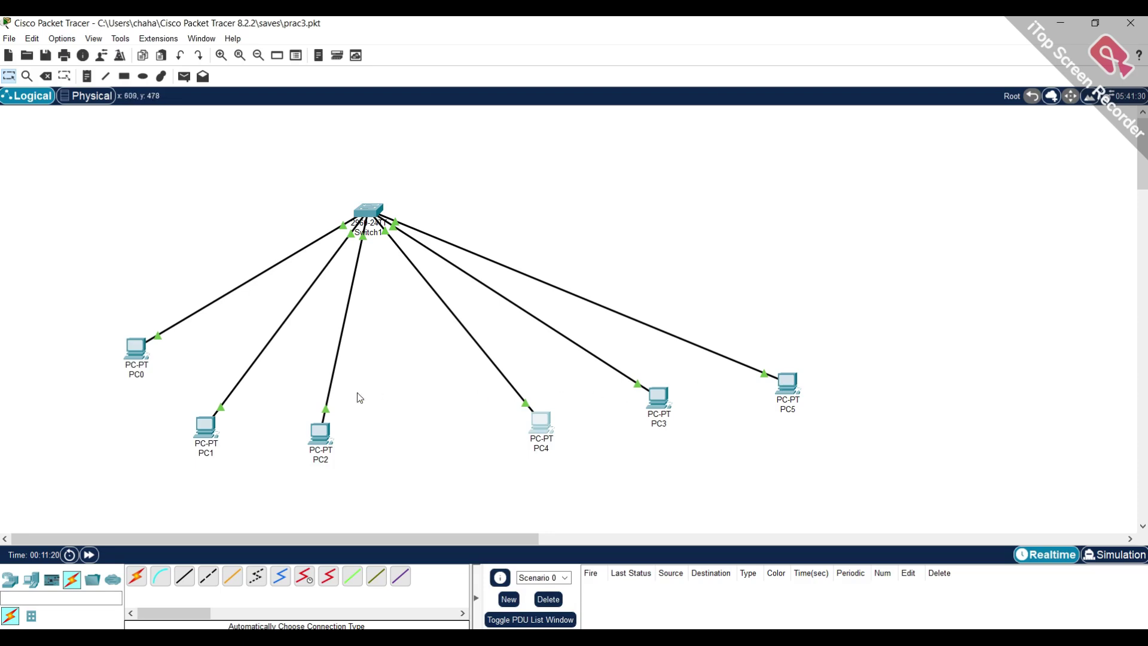
View PC0's physical device, and examine Switch1's Ethernet ports alongside the connected topology.
{"action": "left_click", "coordinate": [142, 351]}
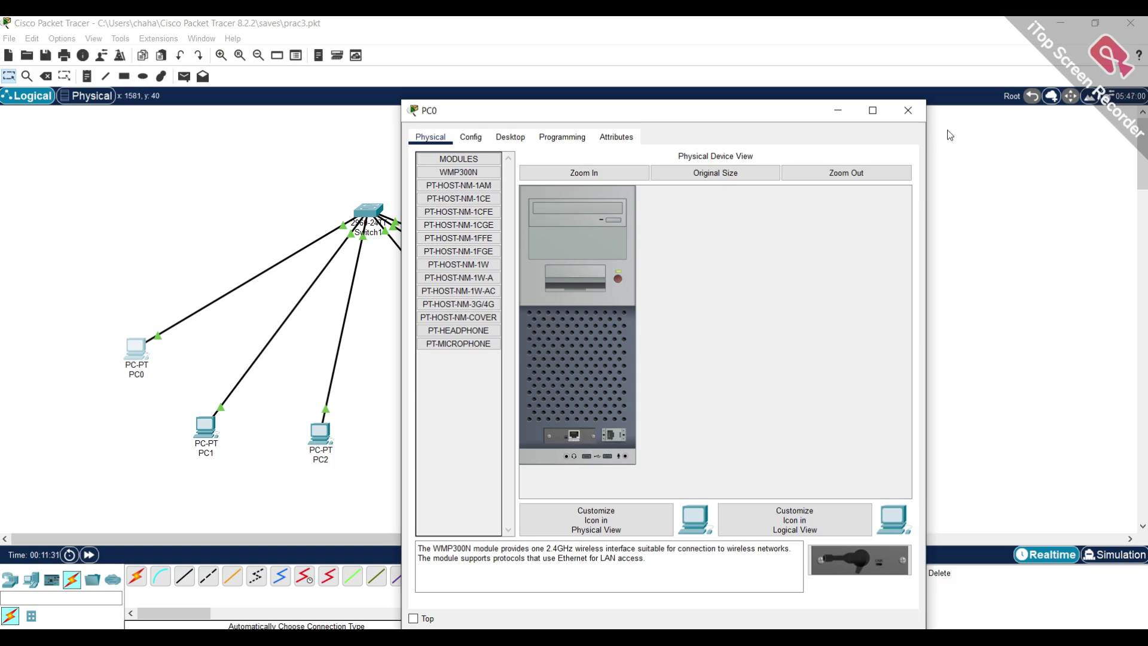
{"action": "left_click", "coordinate": [907, 110]}
{"action": "left_click", "coordinate": [380, 212]}
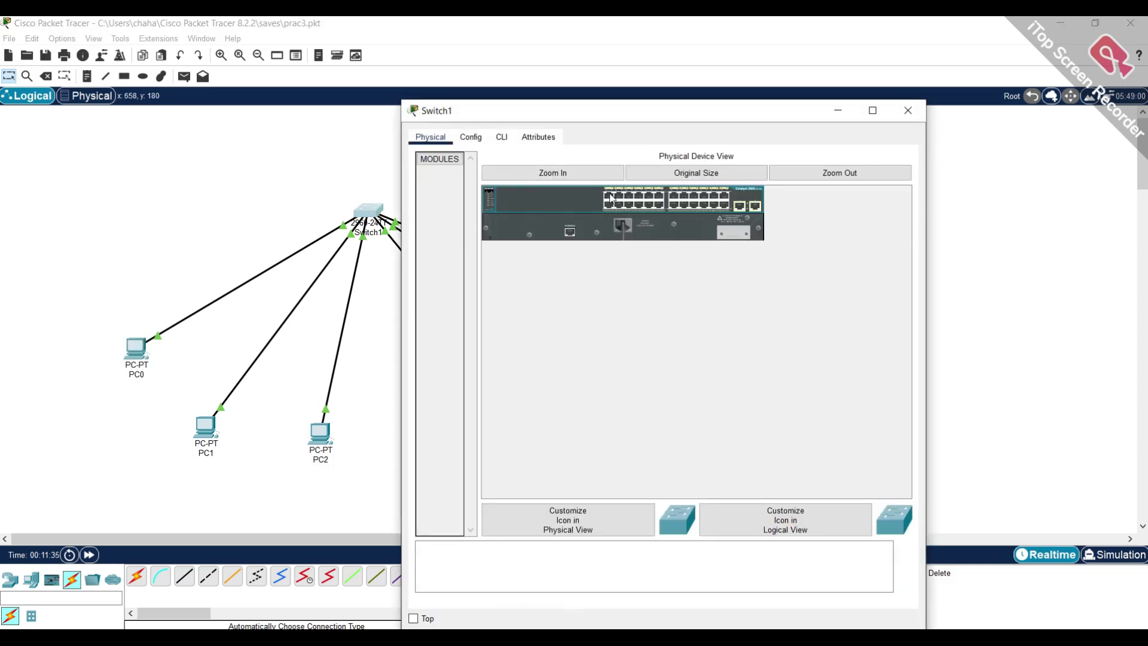
{"action": "left_click_drag", "start_coordinate": [643, 118], "coordinate": [721, 139]}
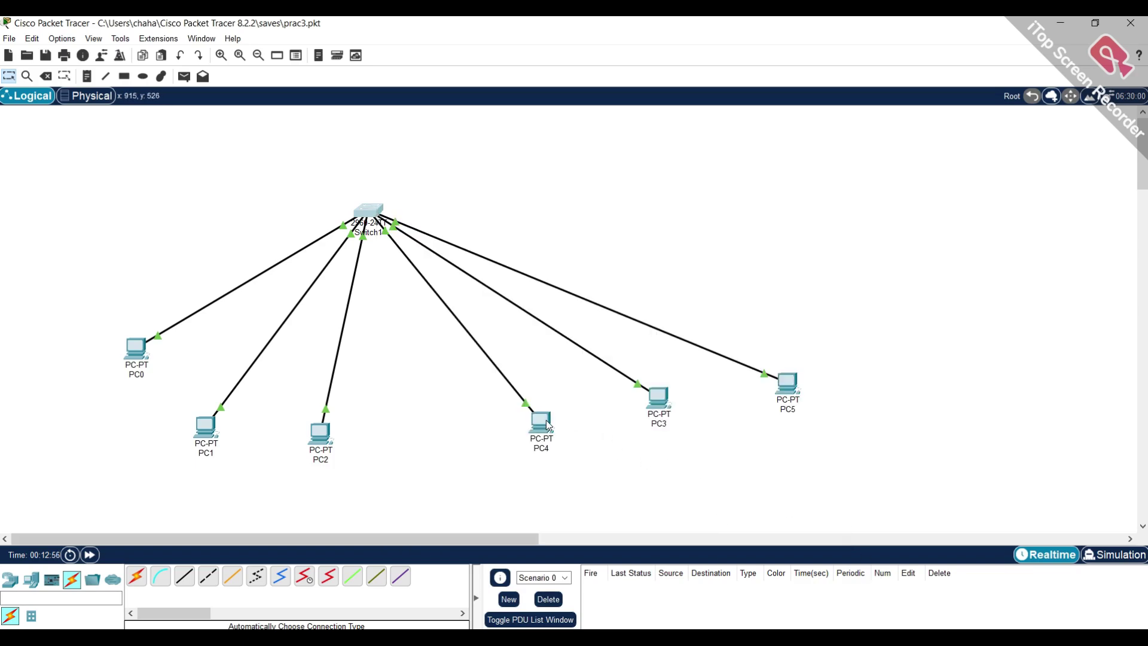
{"action": "mouse_move", "coordinate": [547, 421]}
Reopen Switch1's physical view beside the topology to relate its ports to the connected PCs, and close it.
{"action": "left_click", "coordinate": [372, 212]}
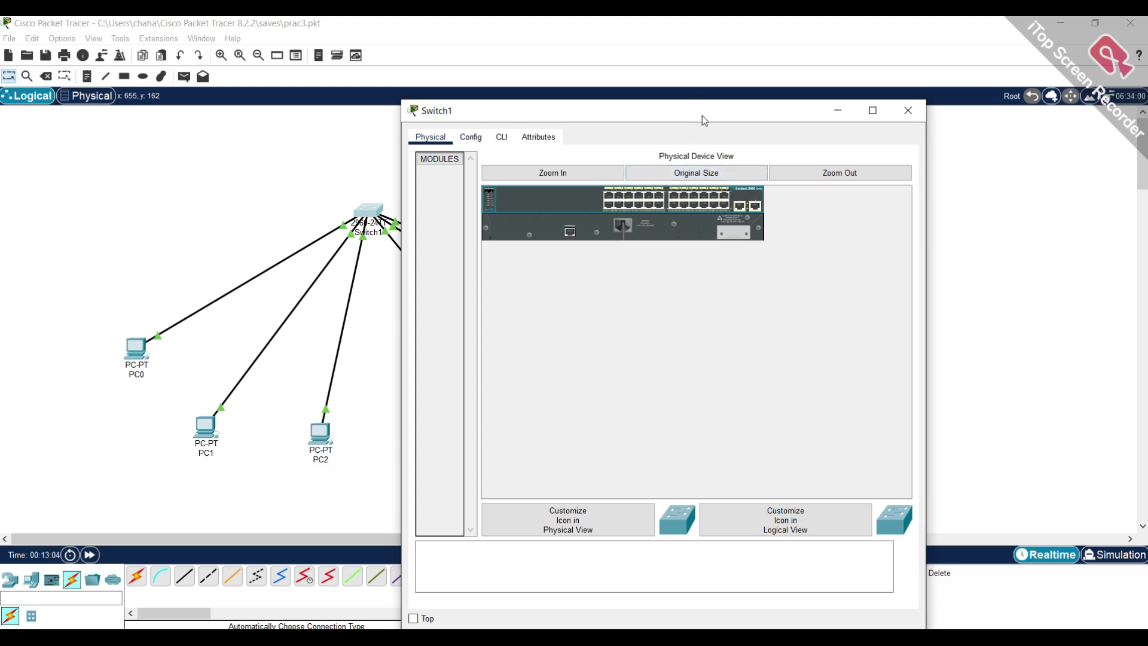
{"action": "left_click_drag", "start_coordinate": [703, 116], "coordinate": [755, 133]}
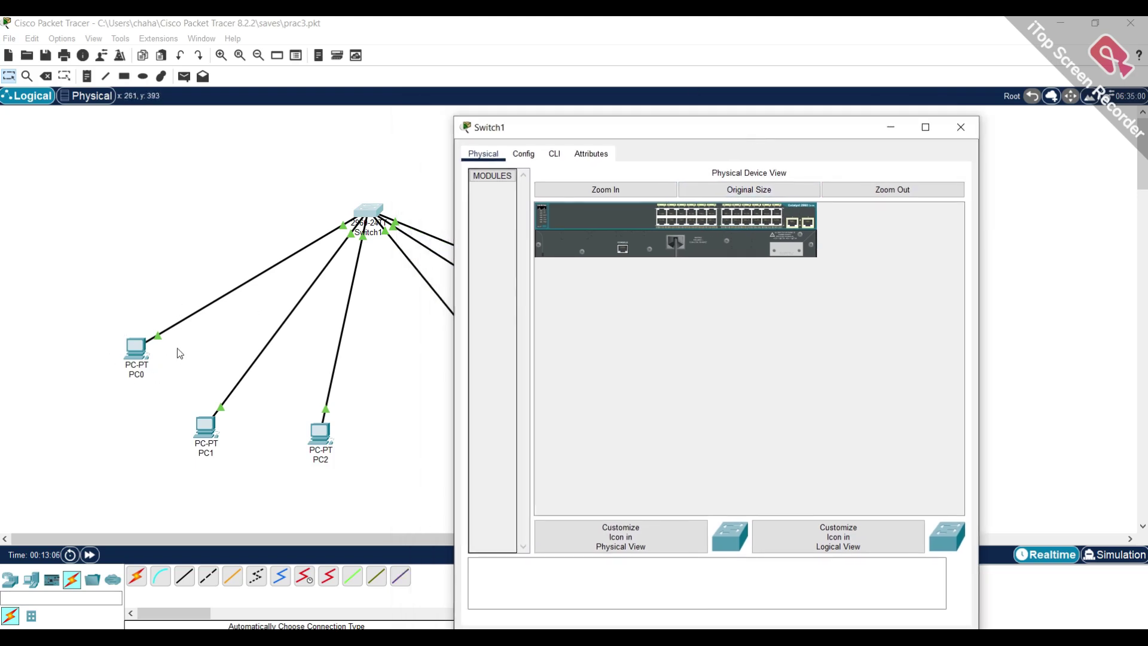
{"action": "left_click_drag", "start_coordinate": [751, 126], "coordinate": [776, 154]}
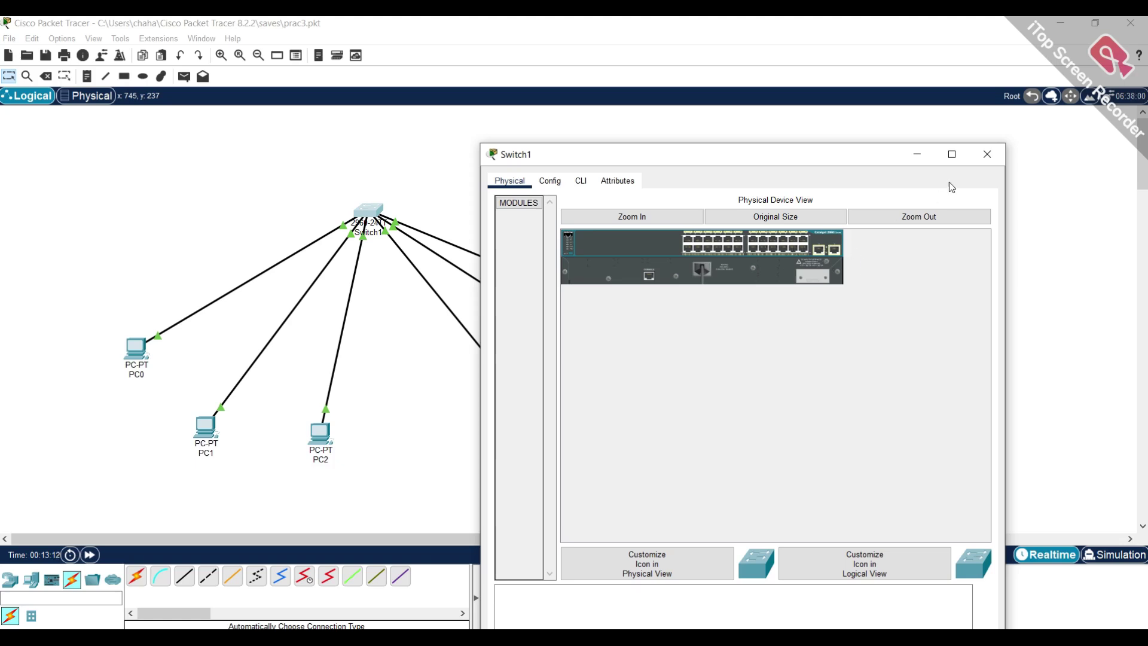
{"action": "left_click", "coordinate": [998, 160]}
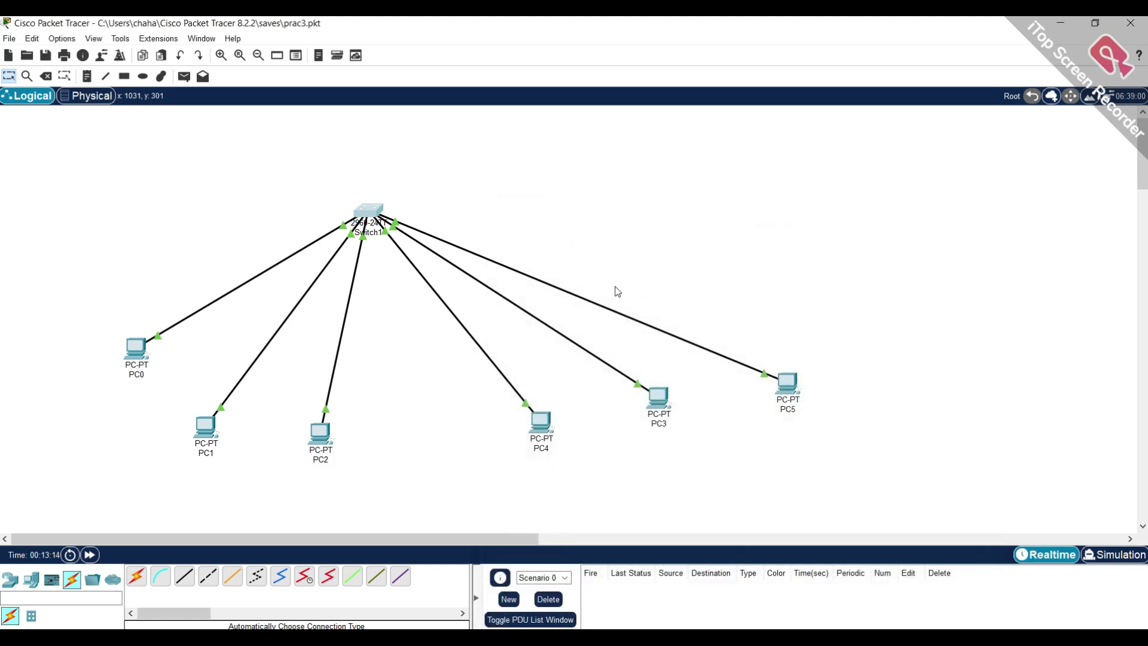
Move PC0 and PC1 farther out from Switch1 to widen the spacing between the PCs.
{"action": "left_click_drag", "start_coordinate": [138, 351], "coordinate": [97, 337]}
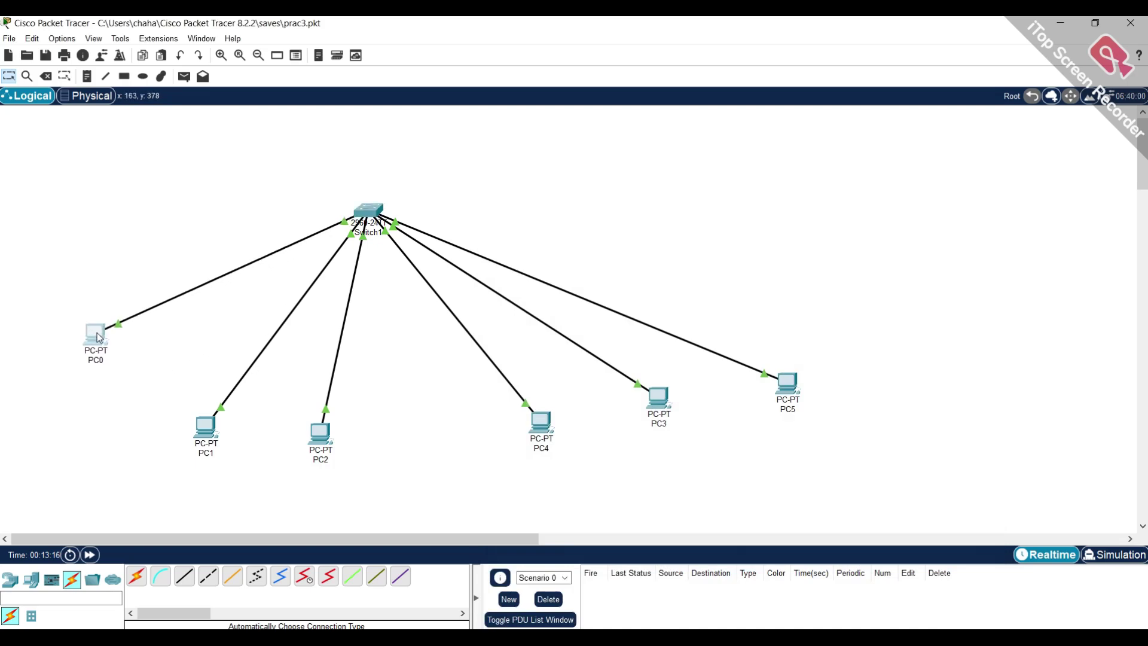
{"action": "mouse_move", "coordinate": [369, 212]}
{"action": "left_click_drag", "start_coordinate": [205, 423], "coordinate": [192, 440]}
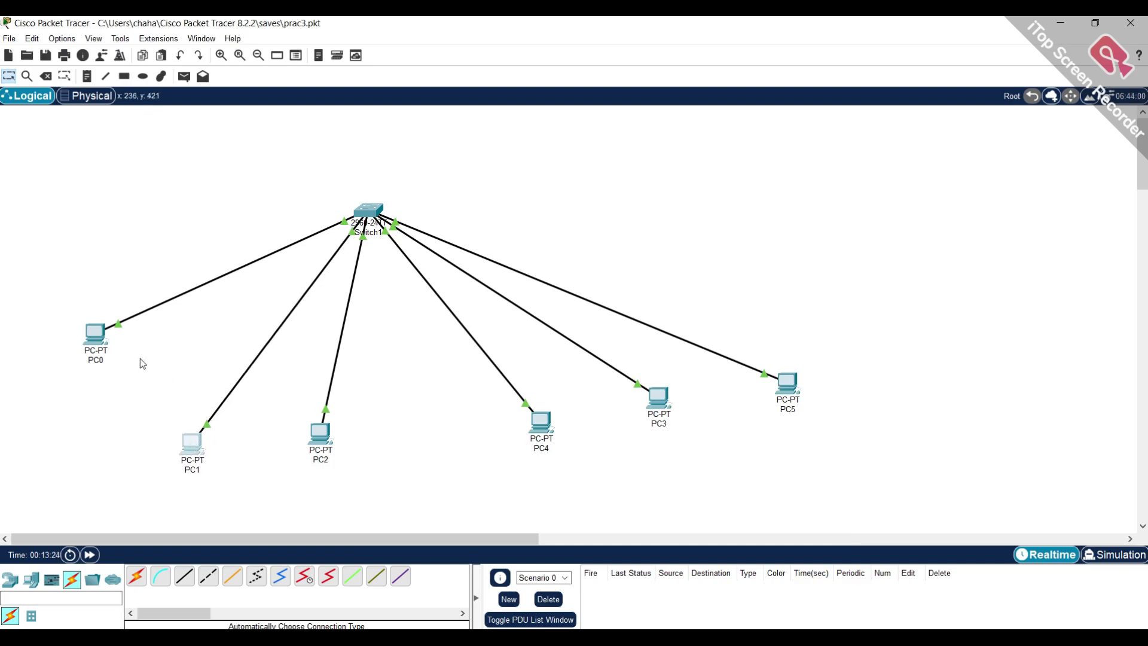
Review PC0's global configuration, including its IPv4 default gateway and DNS server fields, and close the device window.
{"action": "left_click", "coordinate": [98, 333]}
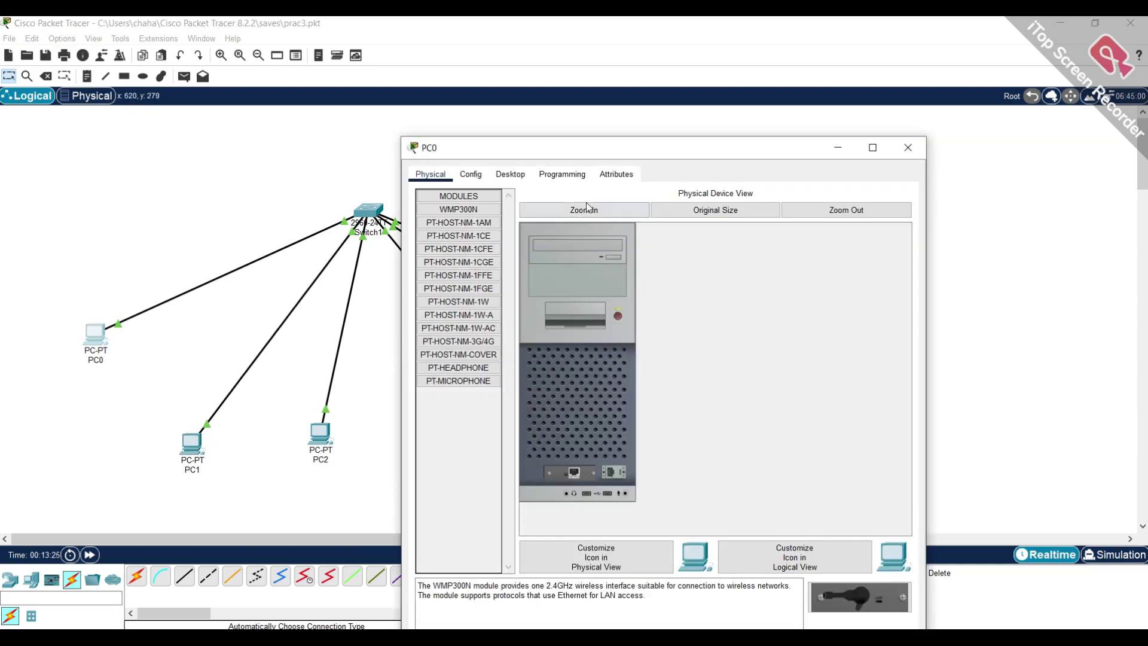
{"action": "left_click", "coordinate": [471, 175]}
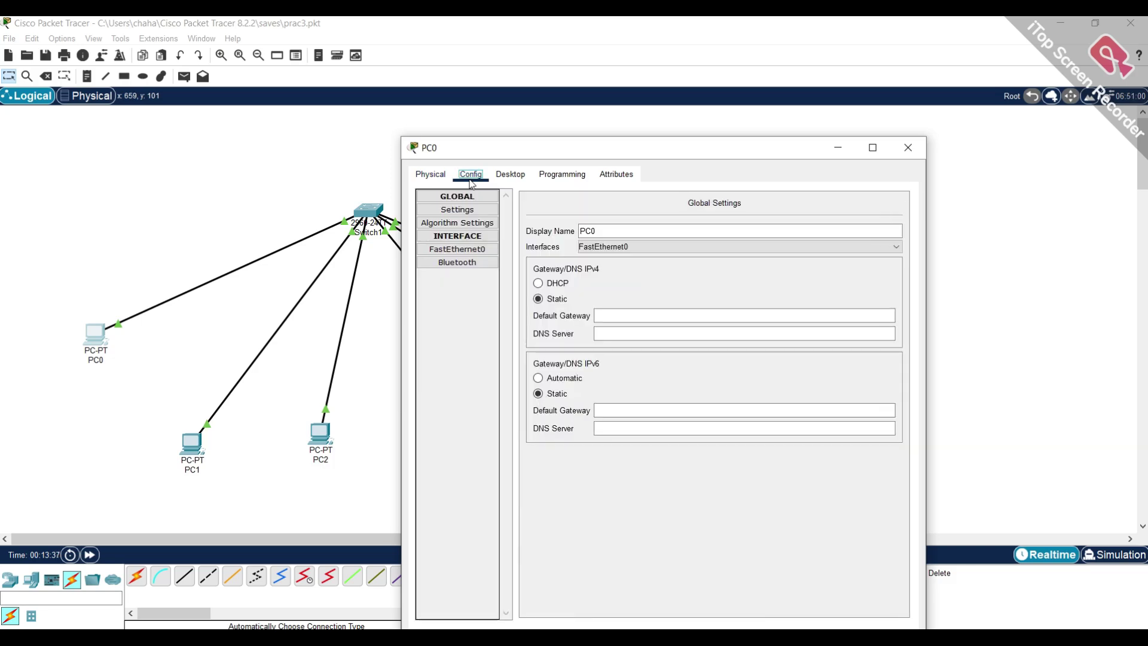
{"action": "left_click", "coordinate": [644, 313]}
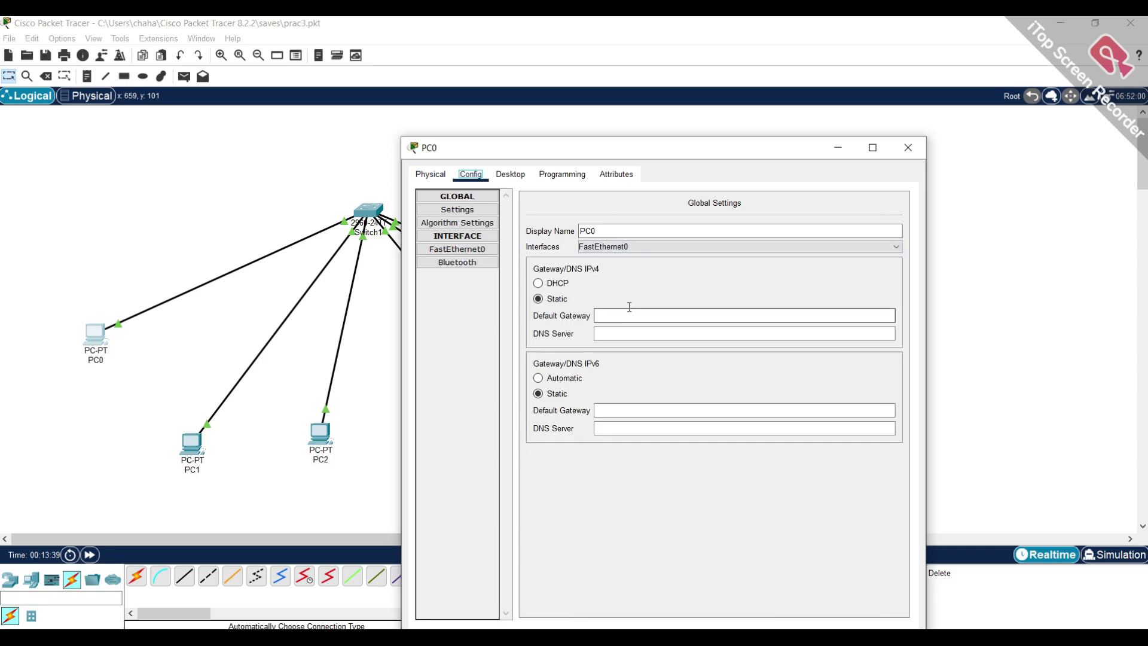
{"action": "left_click", "coordinate": [907, 147]}
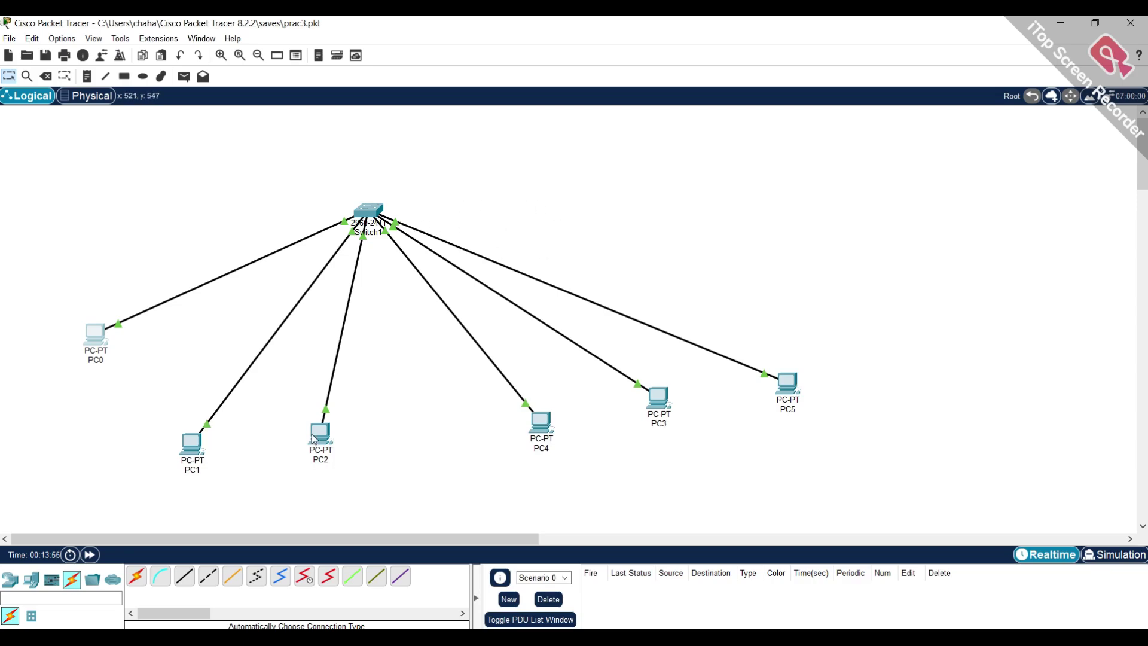
Shift PC2 slightly toward PC4, and run ipconfig /all in PC2's command prompt to inspect its IPv4 address.
{"action": "left_click_drag", "start_coordinate": [312, 434], "coordinate": [341, 448]}
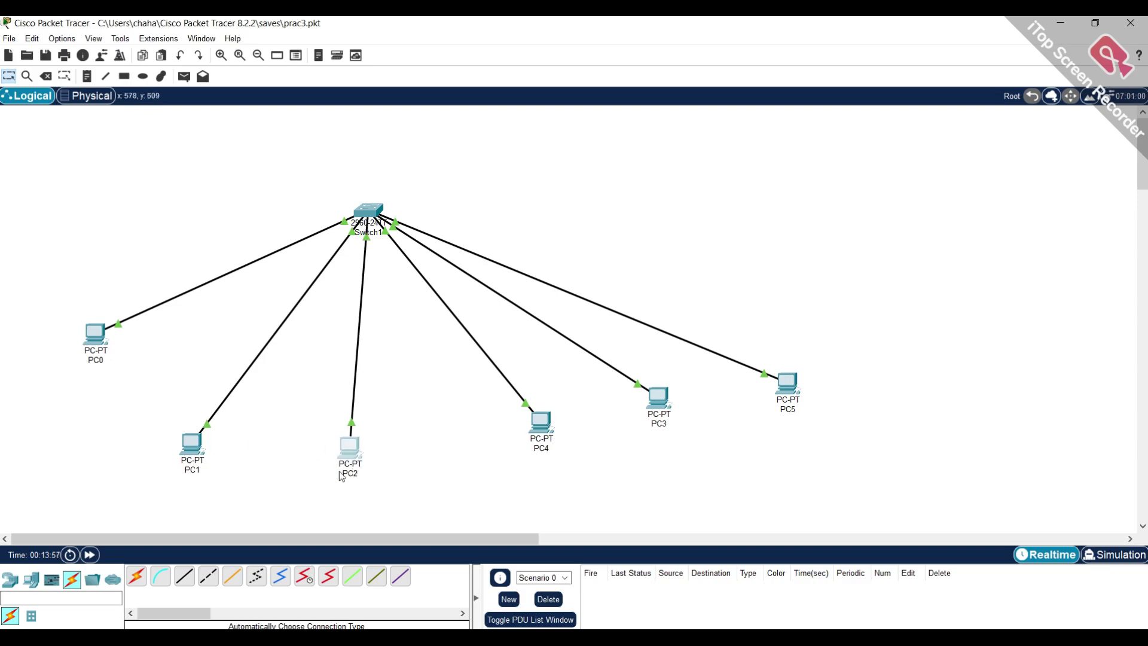
{"action": "left_click", "coordinate": [357, 446]}
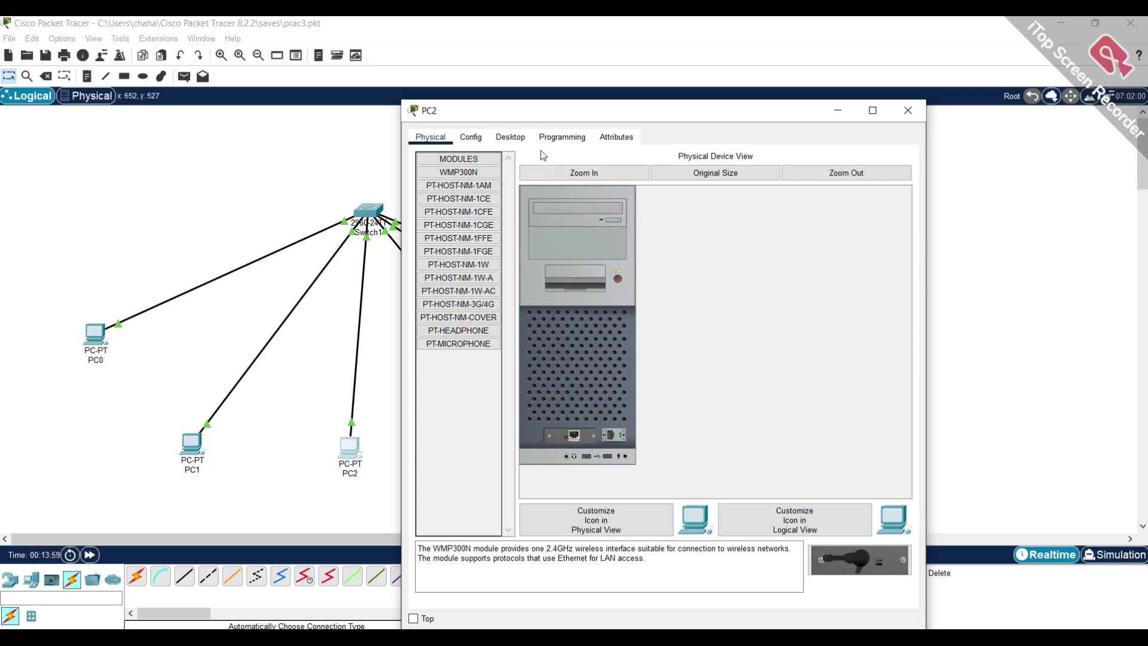
{"action": "left_click", "coordinate": [513, 138]}
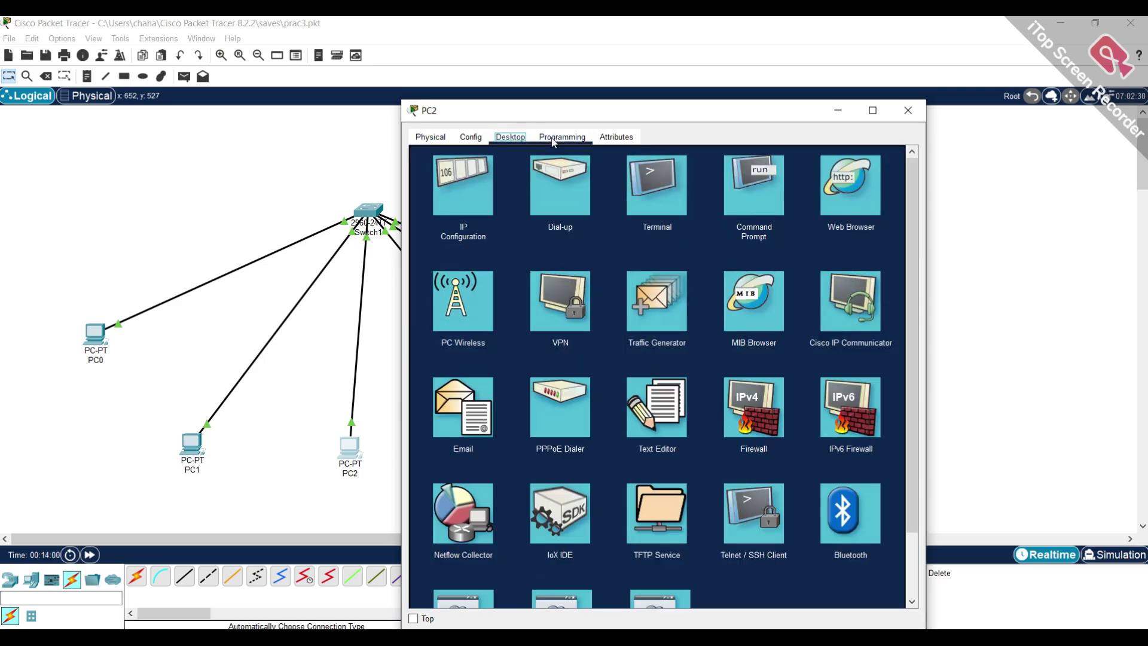
{"action": "left_click", "coordinate": [742, 183]}
{"action": "left_click_drag", "start_coordinate": [646, 116], "coordinate": [768, 209]}
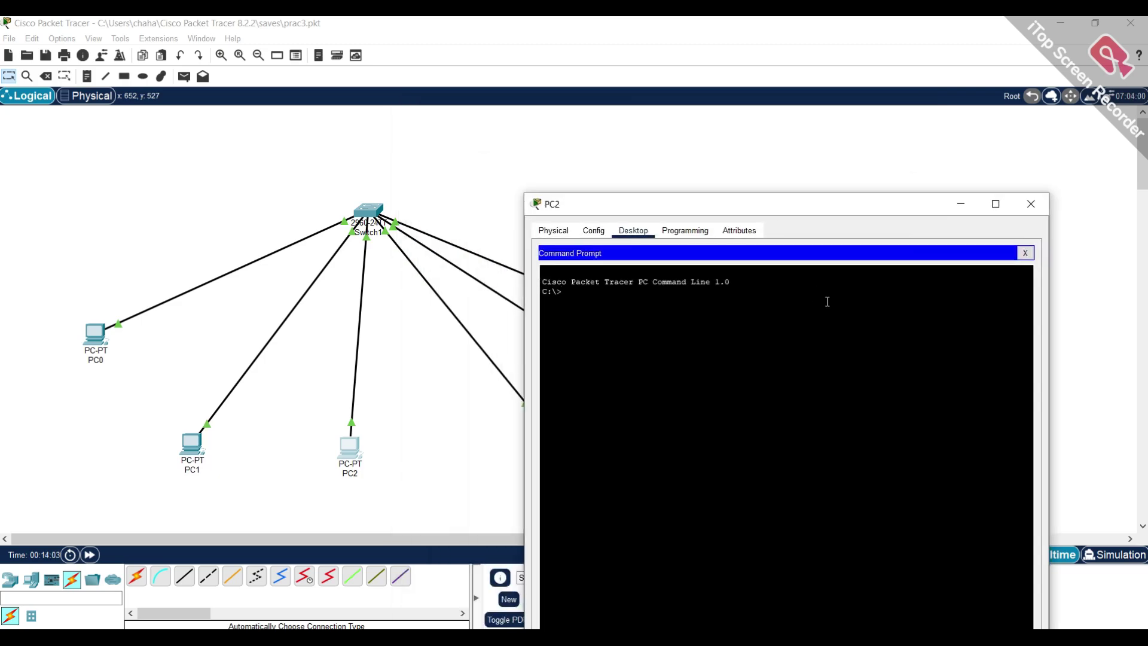
{"action": "type", "text": "ipconfig"}
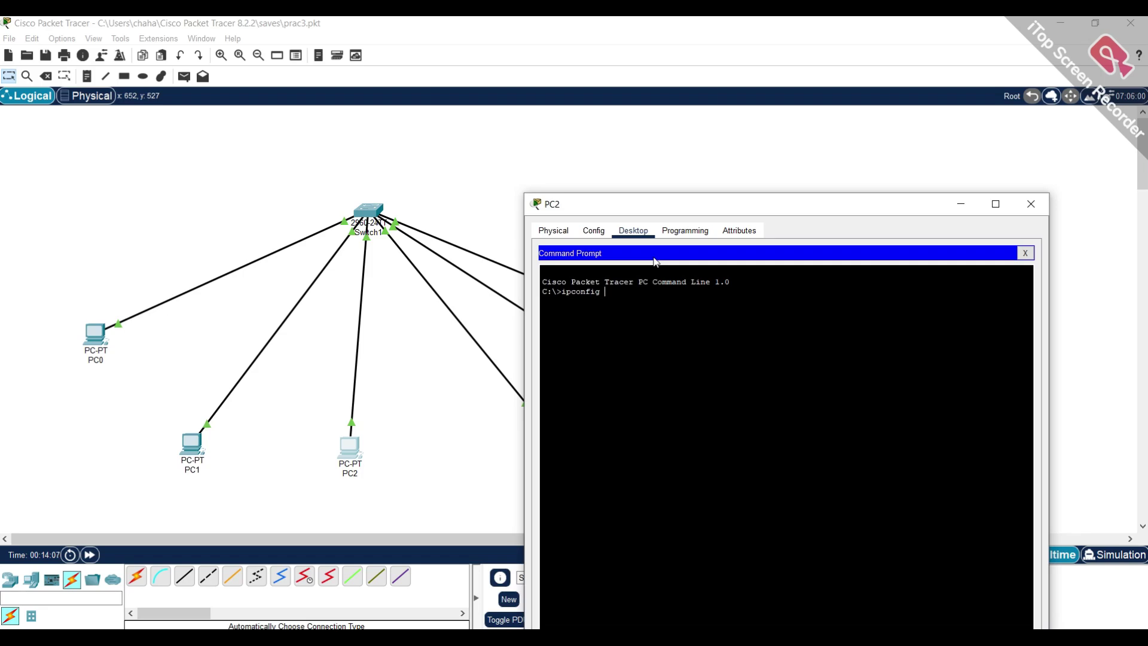
{"action": "type", "text": " /all"}
{"action": "key", "text": "Return"}
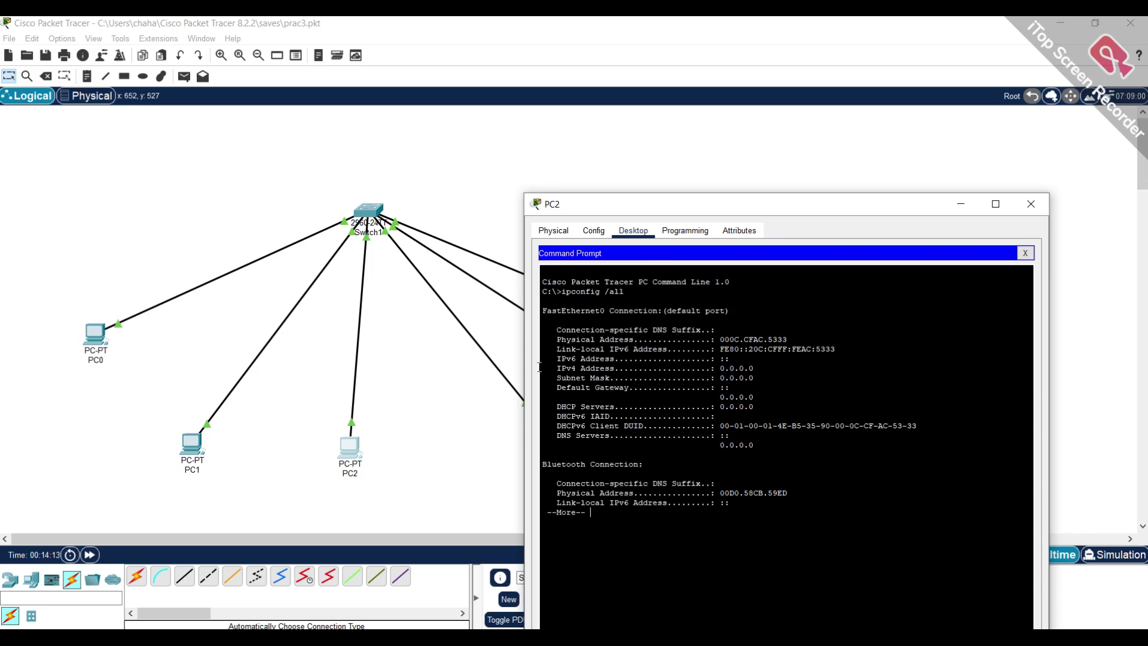
{"action": "left_click_drag", "start_coordinate": [552, 367], "coordinate": [748, 368]}
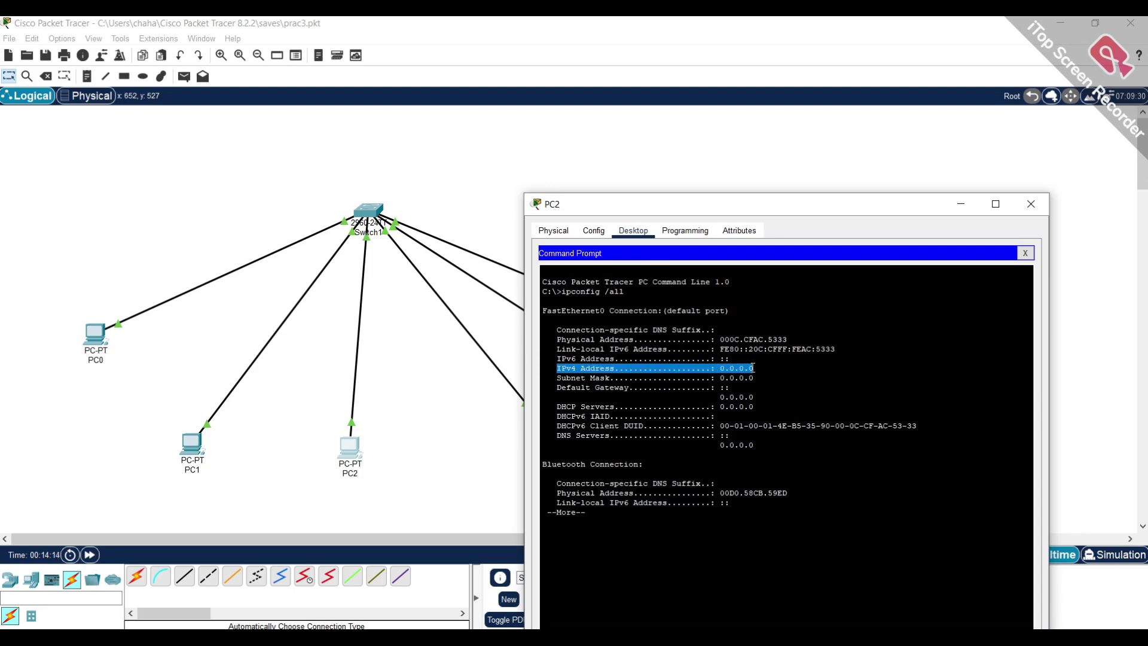
{"action": "left_click", "coordinate": [1031, 204]}
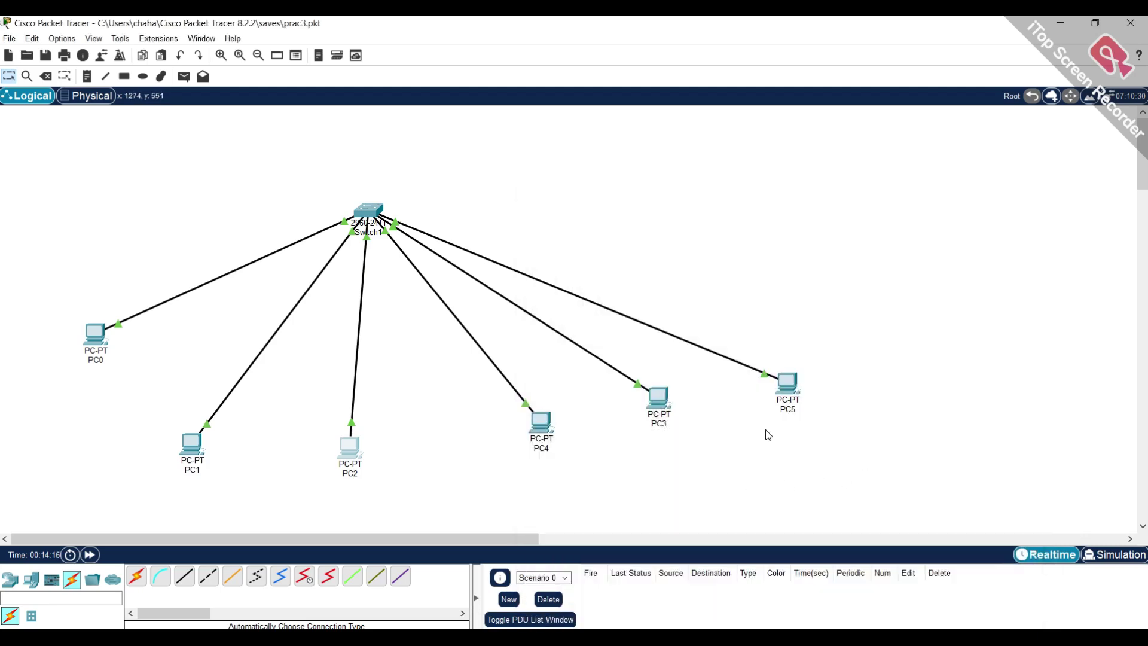
Run ipconfig /all in PC5's command prompt, inspect its IPv4 address line, and close the device window.
{"action": "left_click", "coordinate": [795, 382]}
{"action": "left_click", "coordinate": [562, 136]}
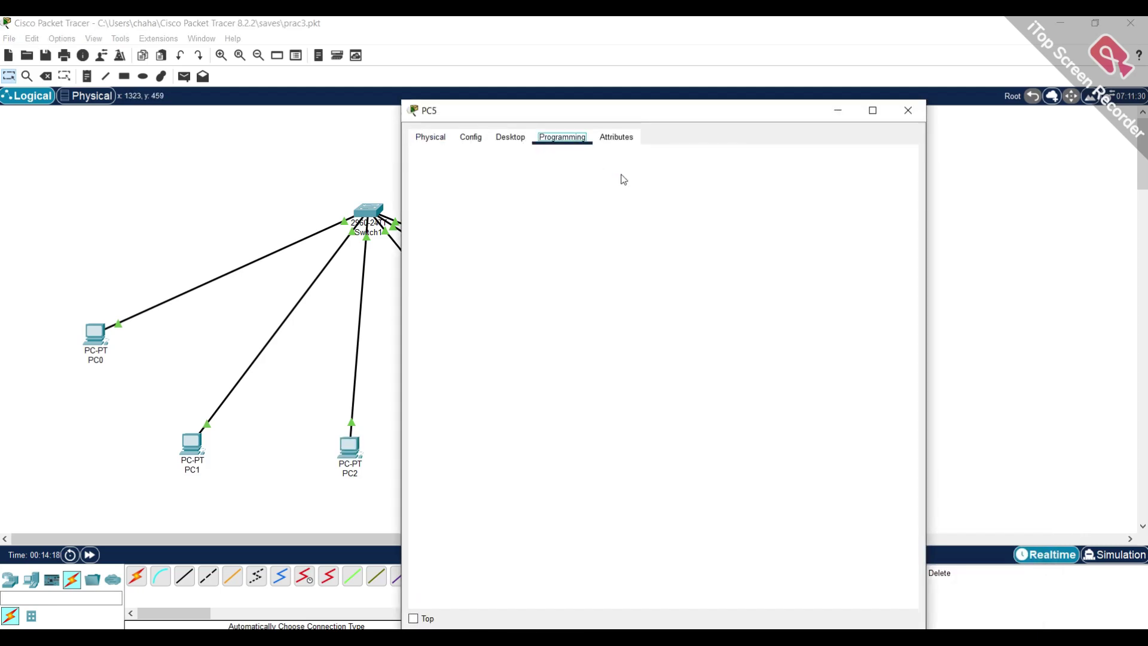
{"action": "left_click", "coordinate": [510, 137]}
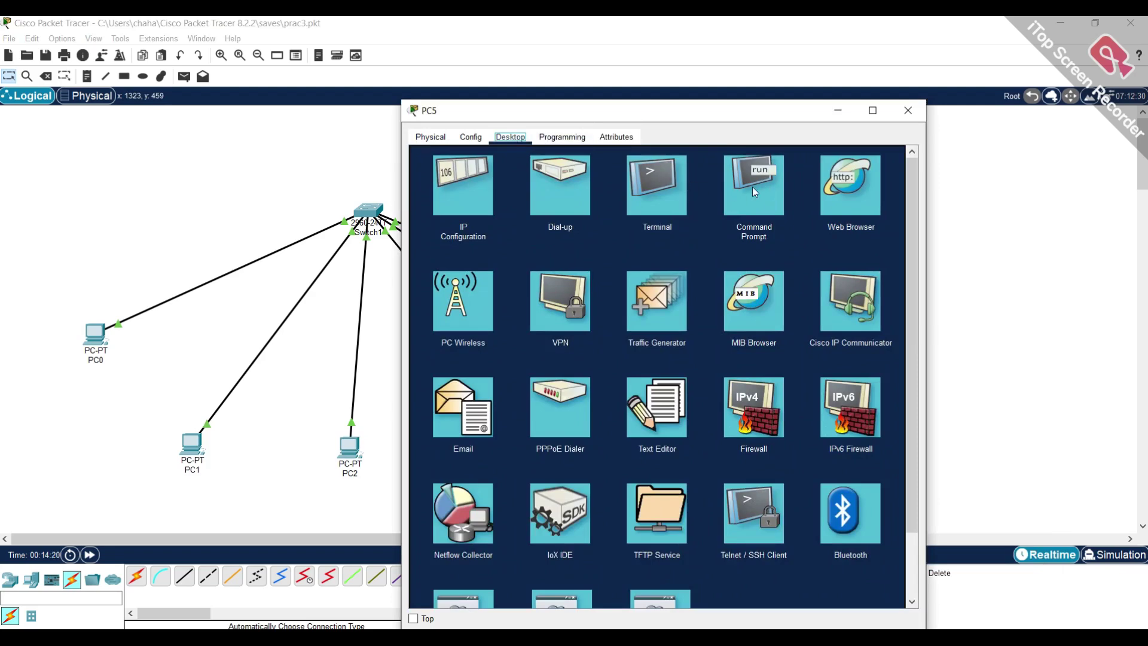
{"action": "left_click", "coordinate": [751, 190]}
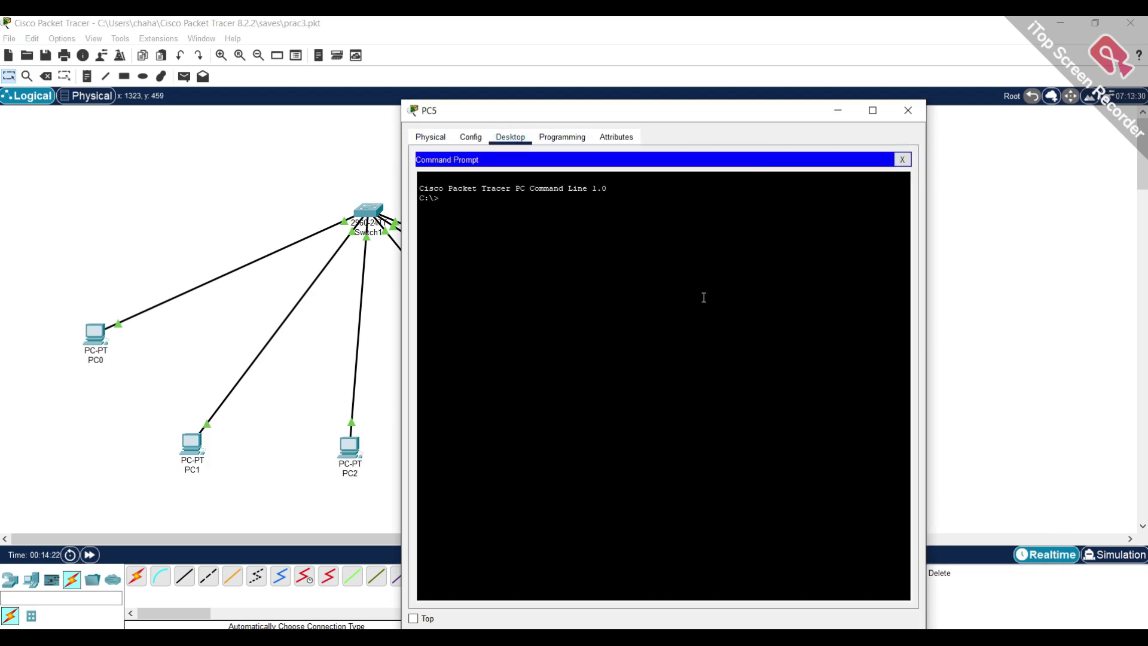
{"action": "type", "text": "ipconfig /all"}
{"action": "key", "text": "Return"}
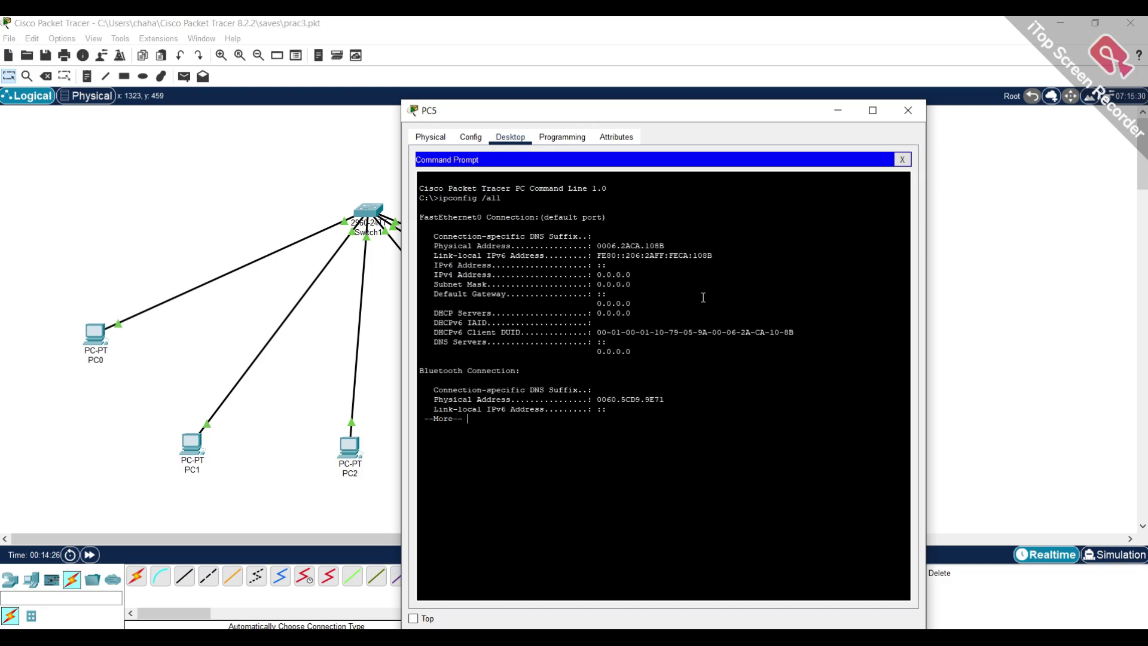
{"action": "left_click_drag", "start_coordinate": [632, 268], "coordinate": [427, 268]}
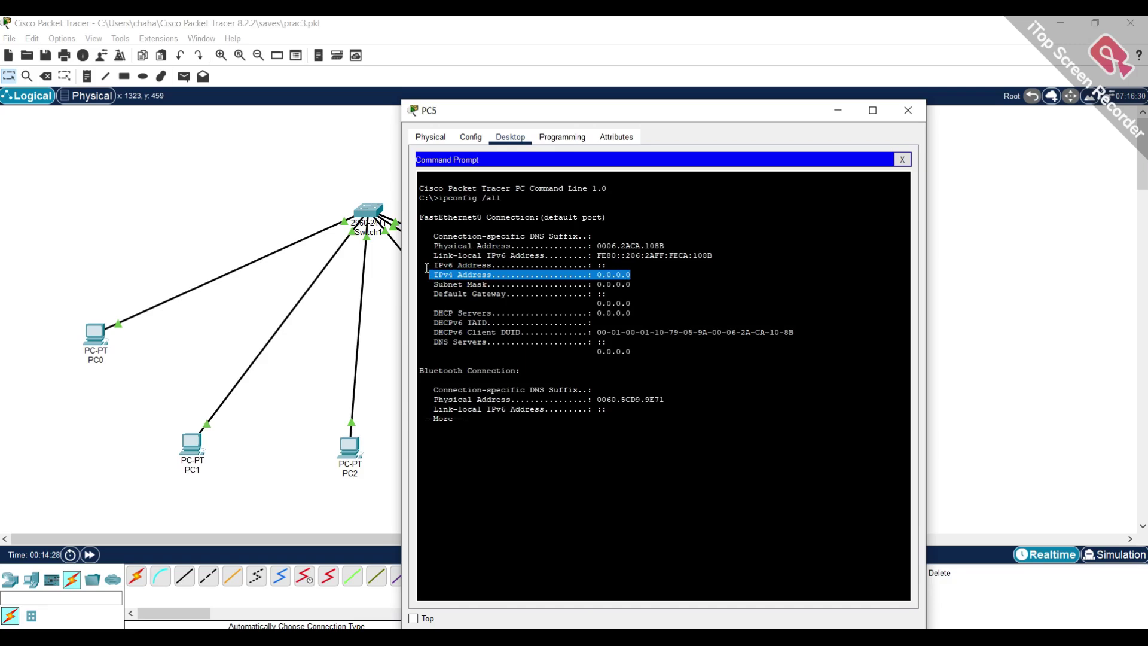
{"action": "left_click", "coordinate": [908, 110]}
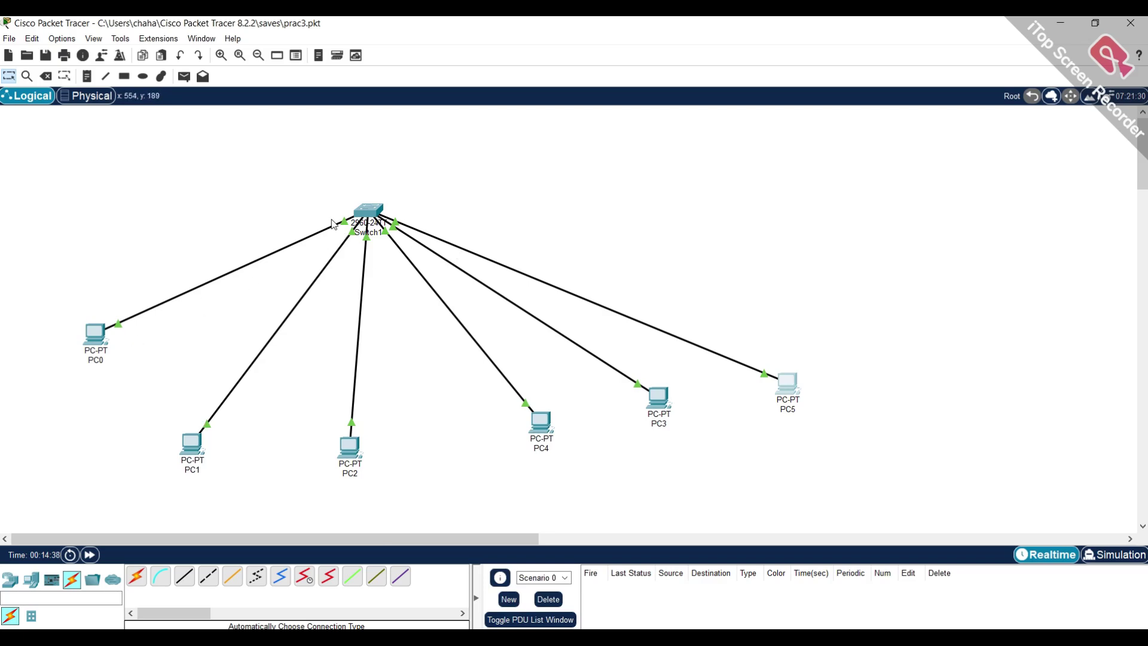
Try to send a simple PDU from PC0 to each of PC2, PC4, PC3, PC5 and PC1, dismissing each message.
{"action": "left_click", "coordinate": [184, 76]}
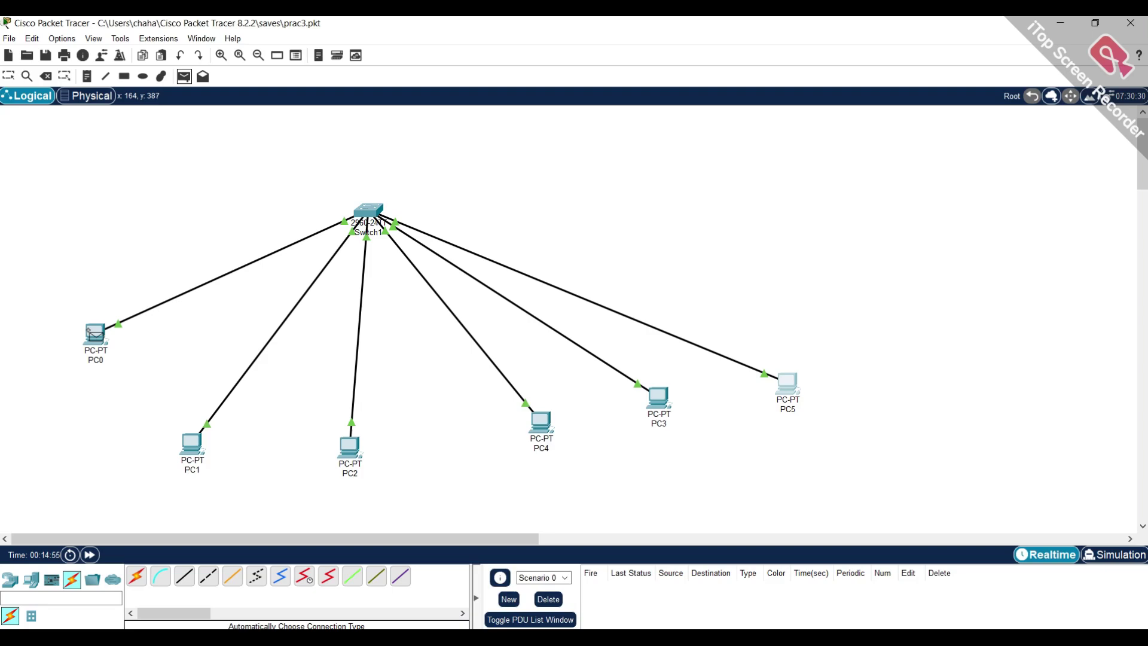
{"action": "left_click", "coordinate": [88, 325]}
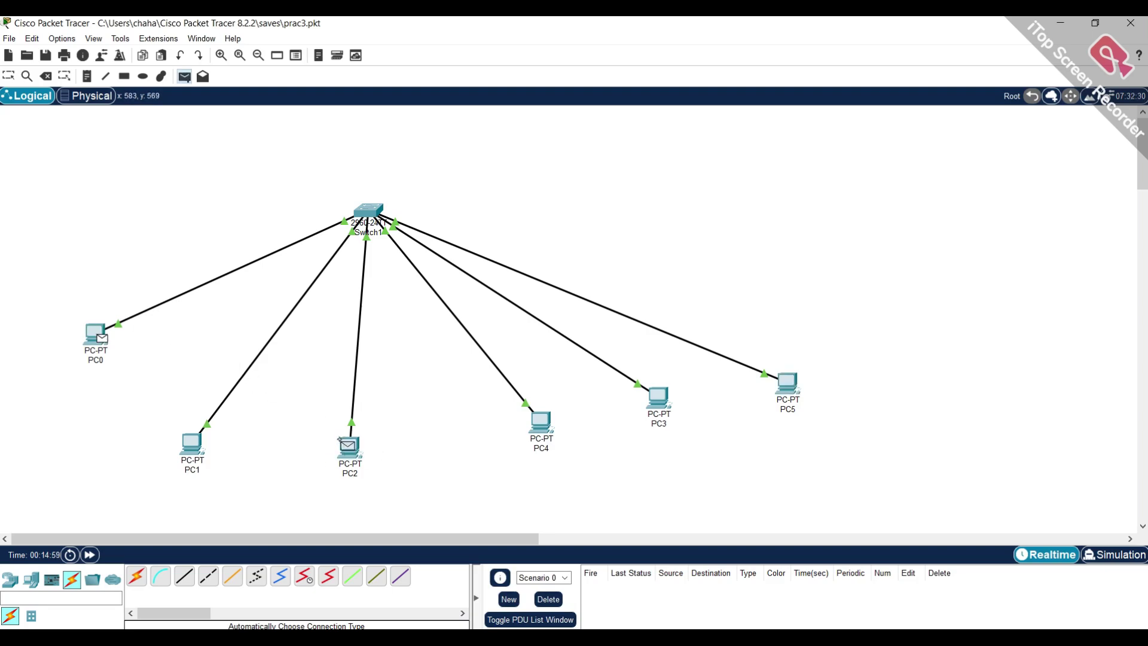
{"action": "left_click", "coordinate": [343, 442]}
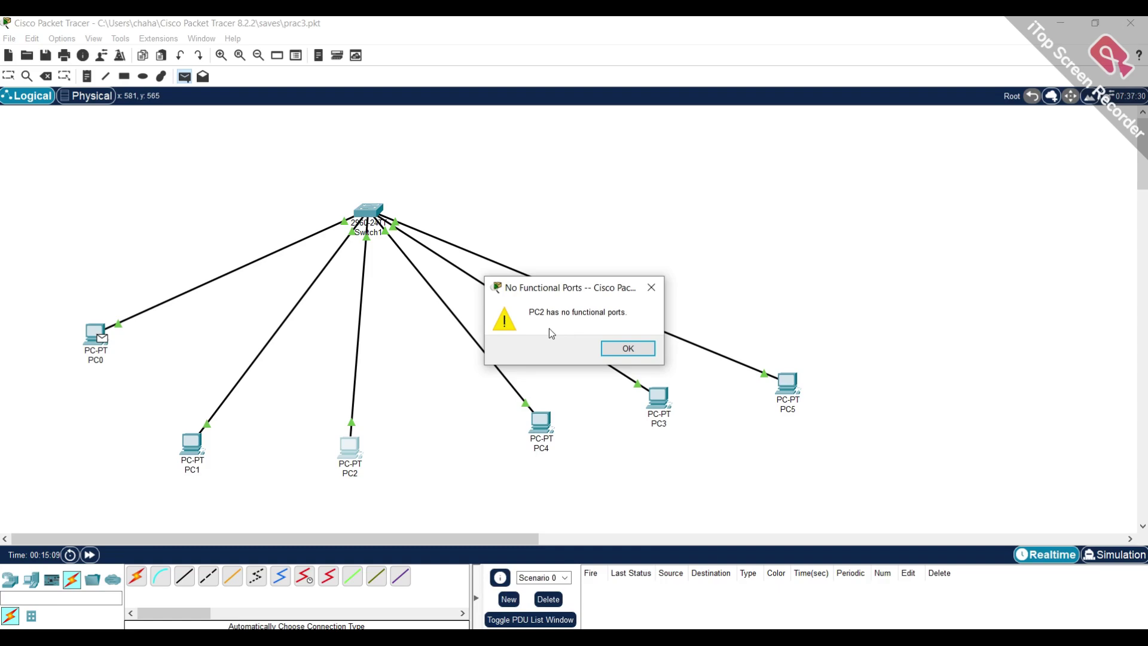
{"action": "left_click", "coordinate": [626, 349]}
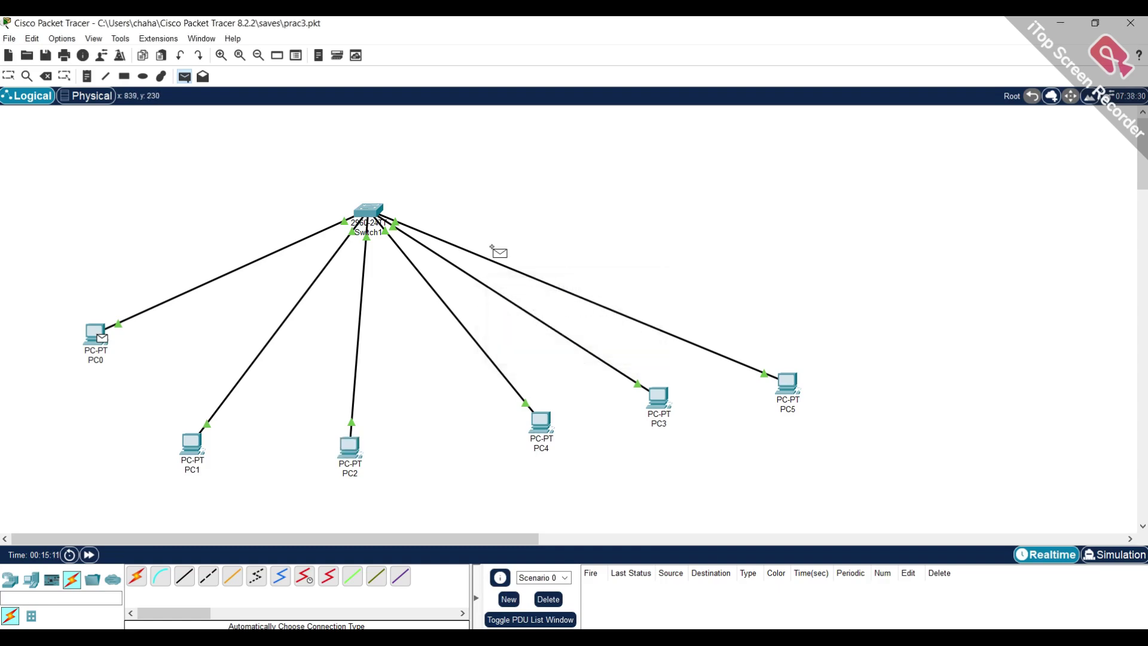
{"action": "left_click", "coordinate": [539, 422]}
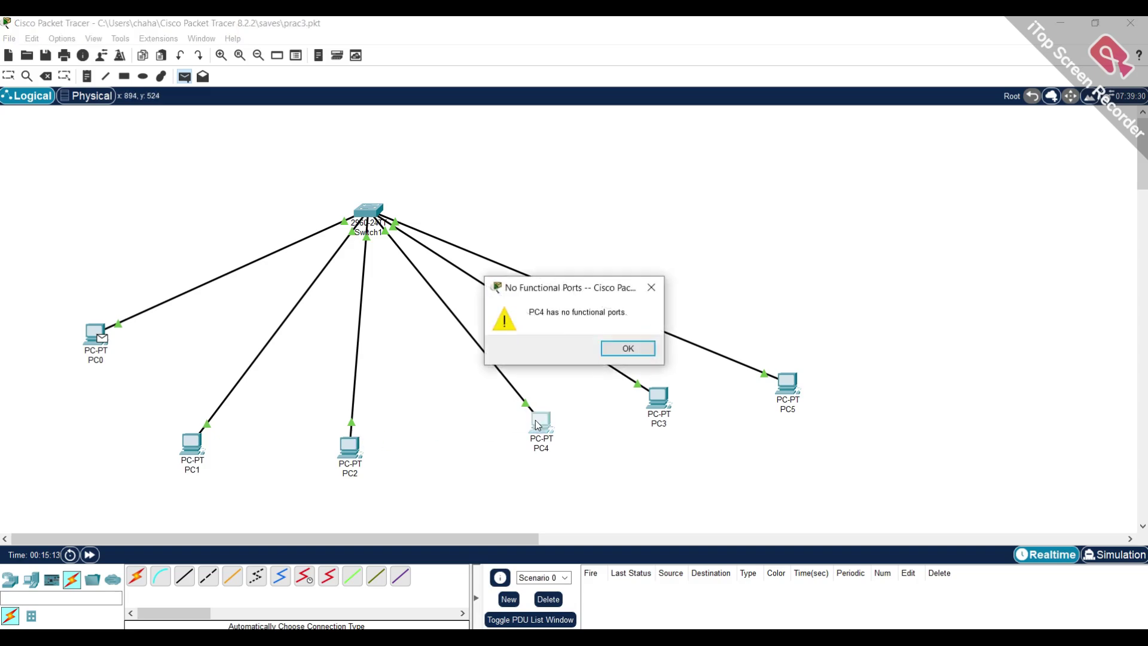
{"action": "left_click", "coordinate": [625, 346]}
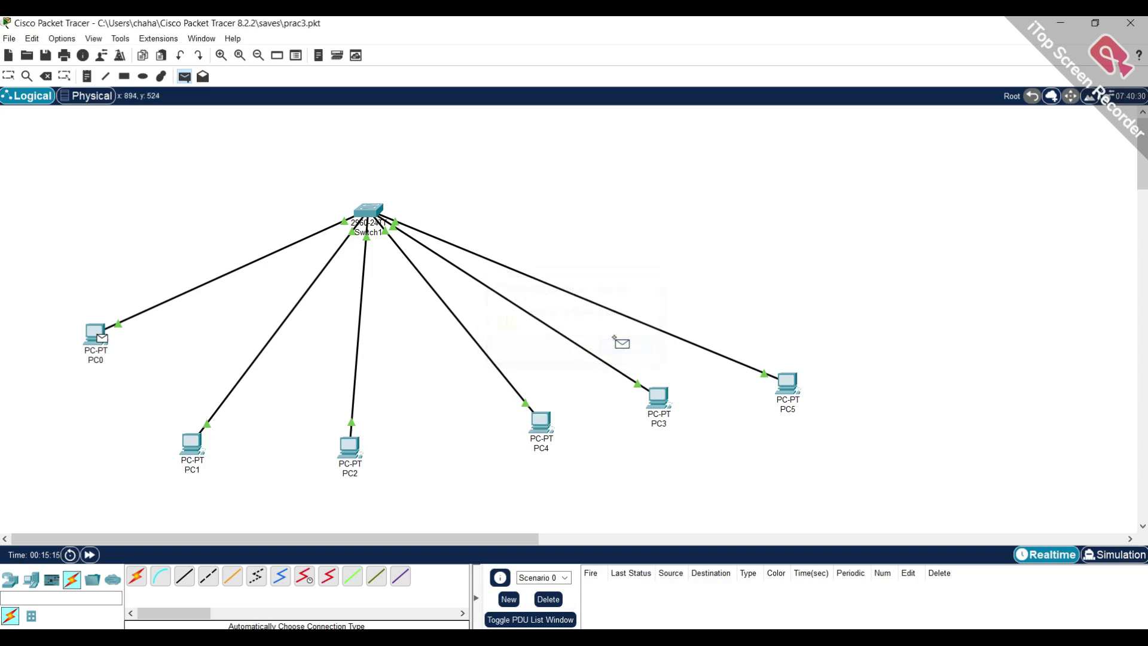
{"action": "left_click", "coordinate": [653, 395]}
{"action": "left_click", "coordinate": [627, 349]}
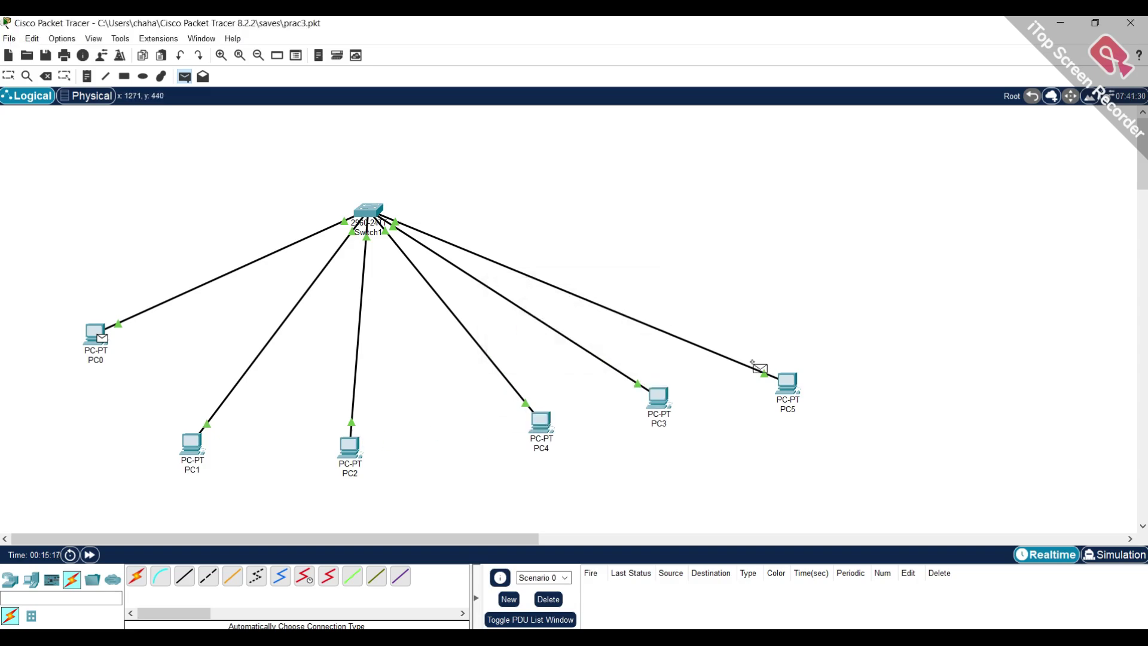
{"action": "left_click", "coordinate": [786, 381]}
{"action": "left_click", "coordinate": [627, 348]}
{"action": "left_click", "coordinate": [189, 450]}
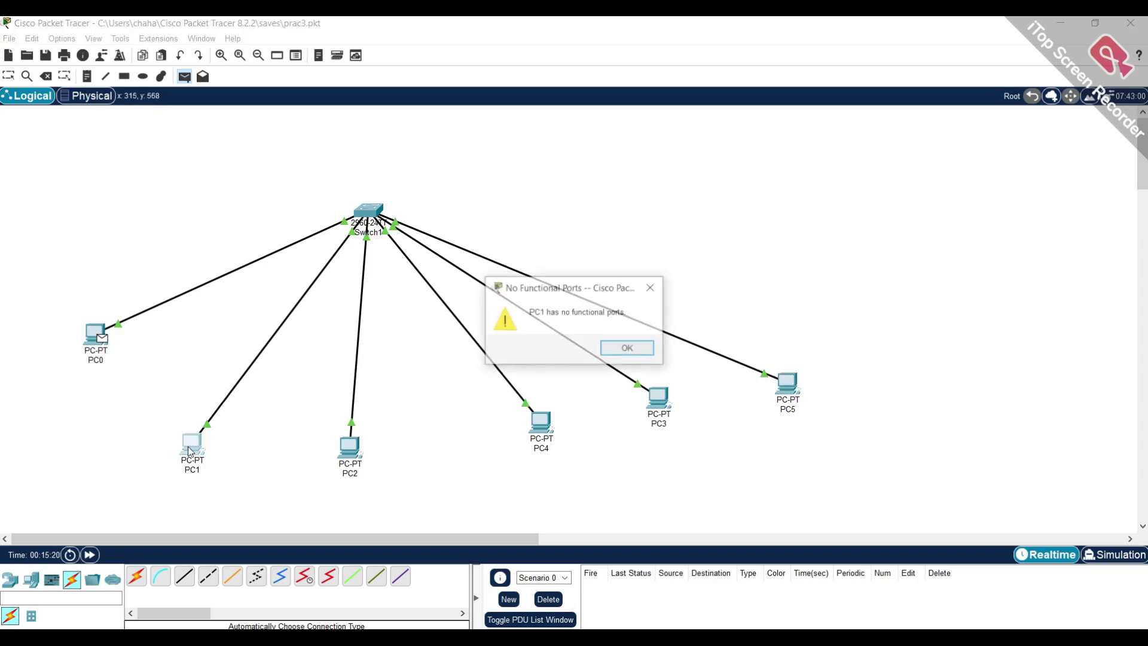
{"action": "left_click", "coordinate": [626, 347]}
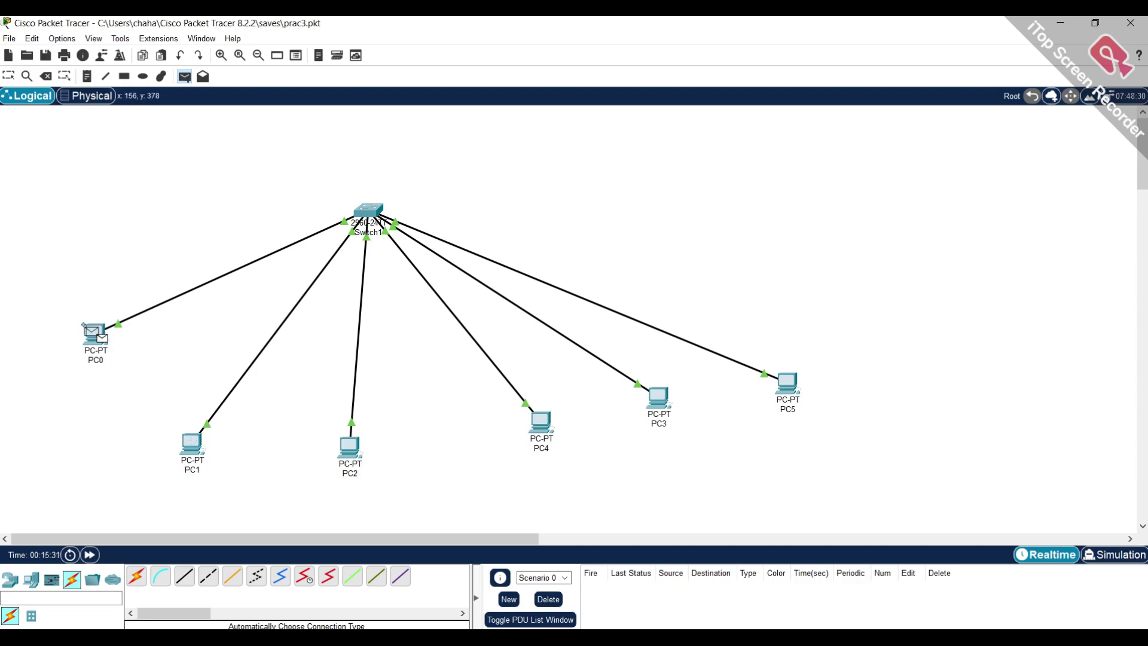
{"action": "left_click", "coordinate": [193, 445]}
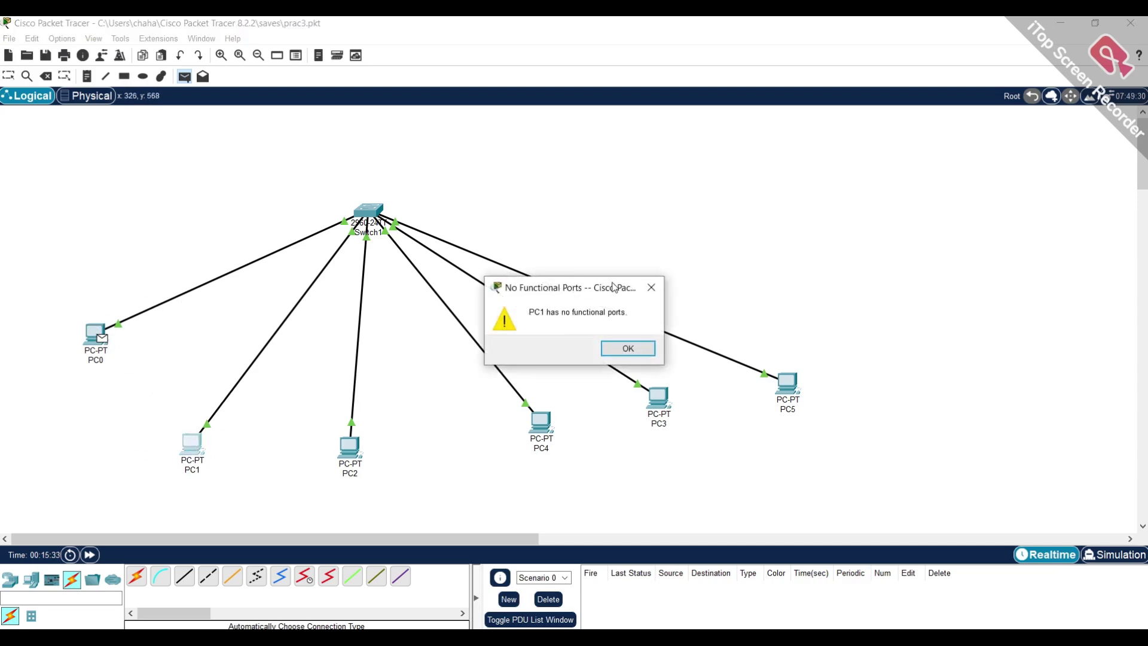
{"action": "left_click", "coordinate": [653, 287]}
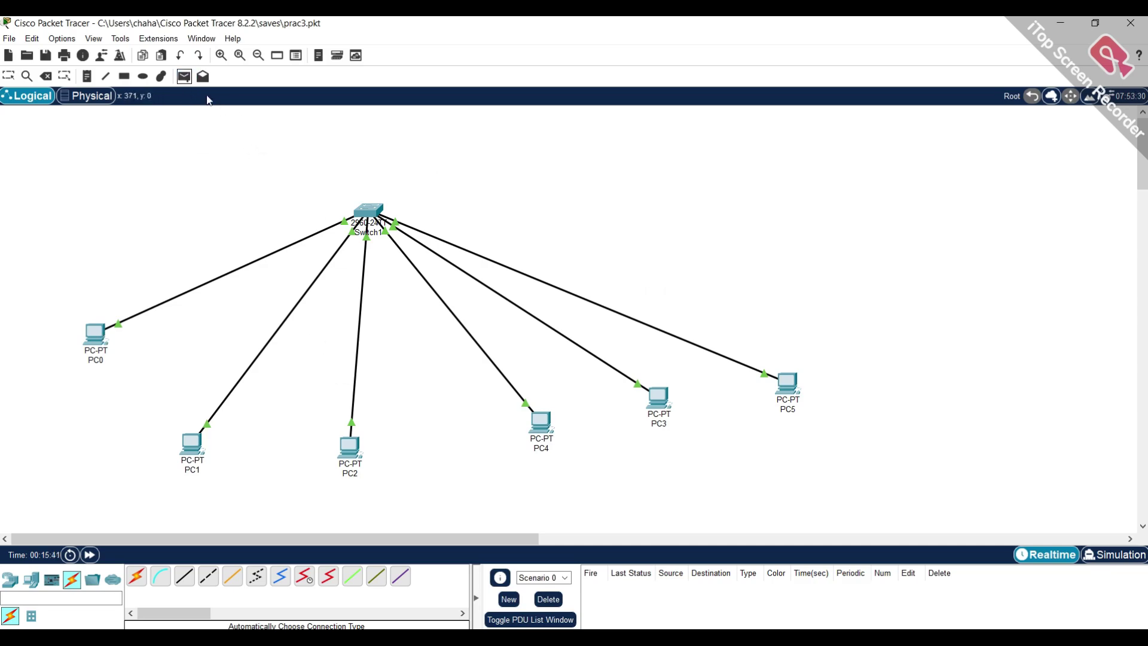
Try to send a simple PDU from PC2 to PC4, and another from PC4 to PC3.
{"action": "left_click", "coordinate": [348, 447]}
{"action": "left_click", "coordinate": [540, 426]}
{"action": "left_click", "coordinate": [662, 289]}
{"action": "left_click", "coordinate": [184, 77]}
{"action": "left_click", "coordinate": [533, 417]}
{"action": "left_click", "coordinate": [657, 398]}
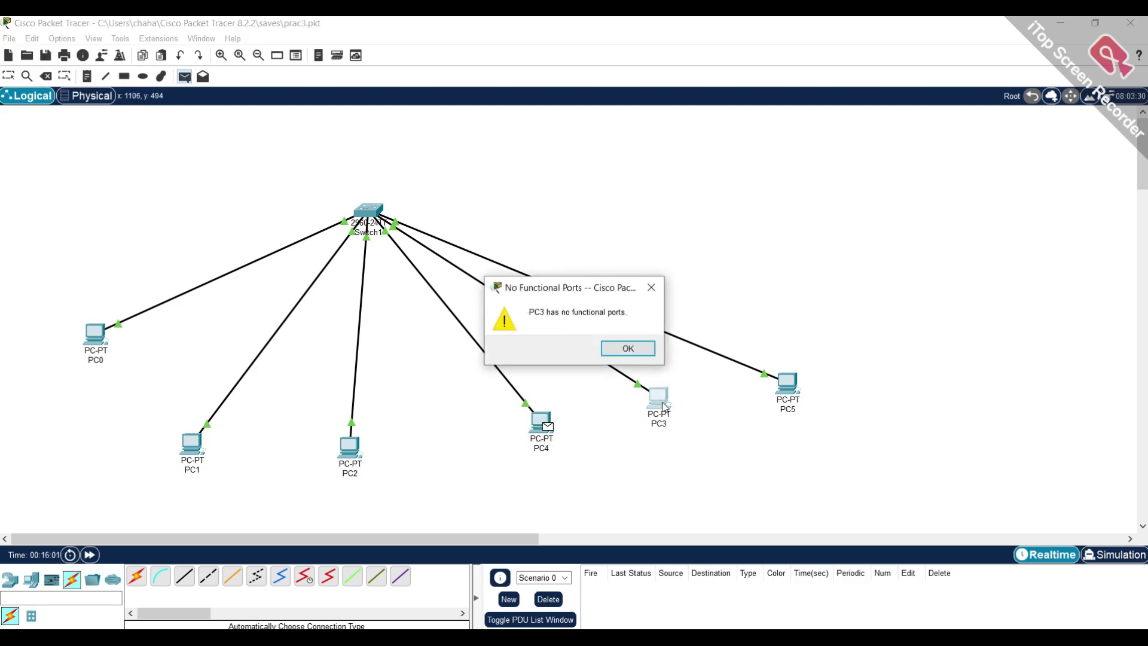
{"action": "left_click", "coordinate": [655, 289]}
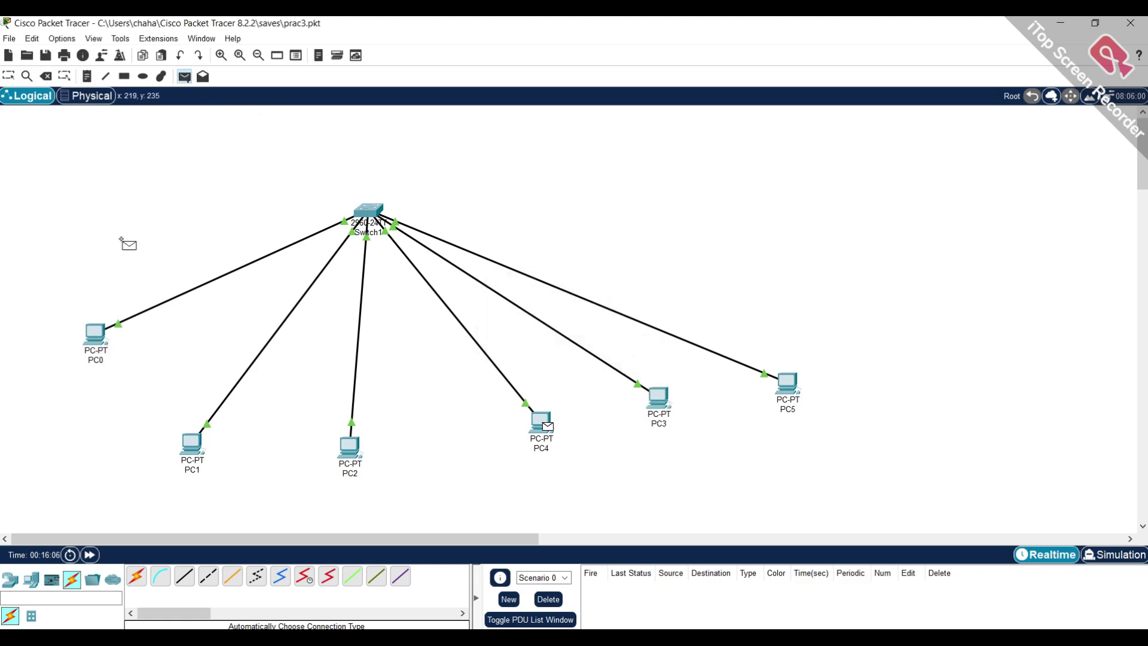
Try to send a simple PDU from PC4 to Switch1, and dismiss the dialogs that open.
{"action": "left_click", "coordinate": [9, 38]}
{"action": "left_click", "coordinate": [24, 106]}
{"action": "left_click", "coordinate": [364, 209]}
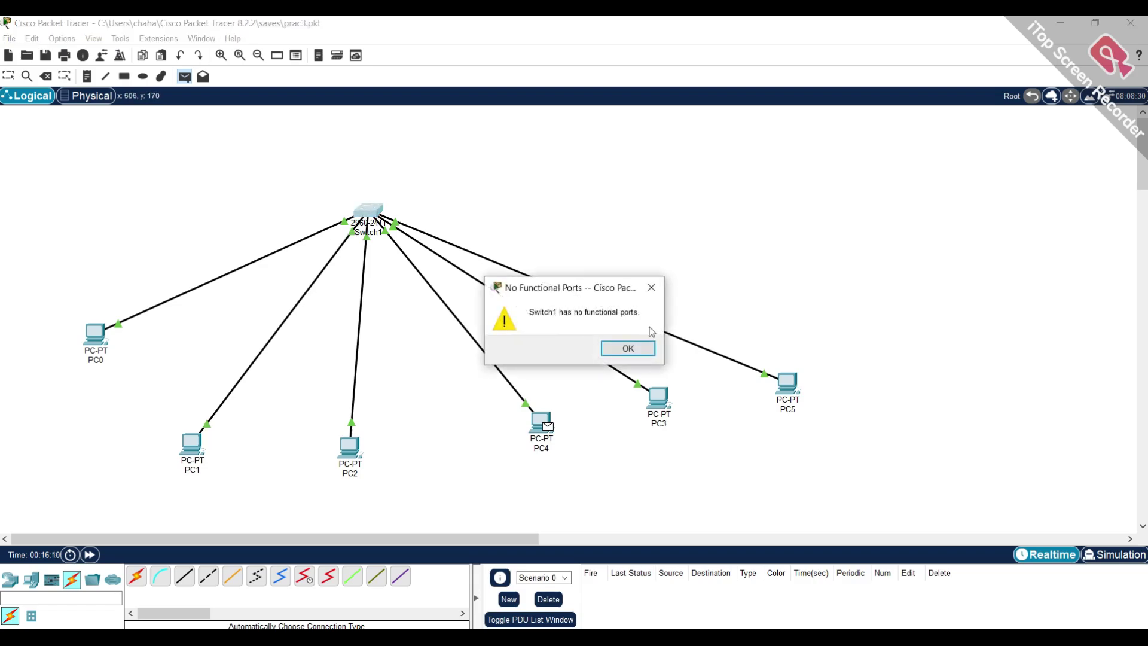
{"action": "left_click", "coordinate": [655, 293]}
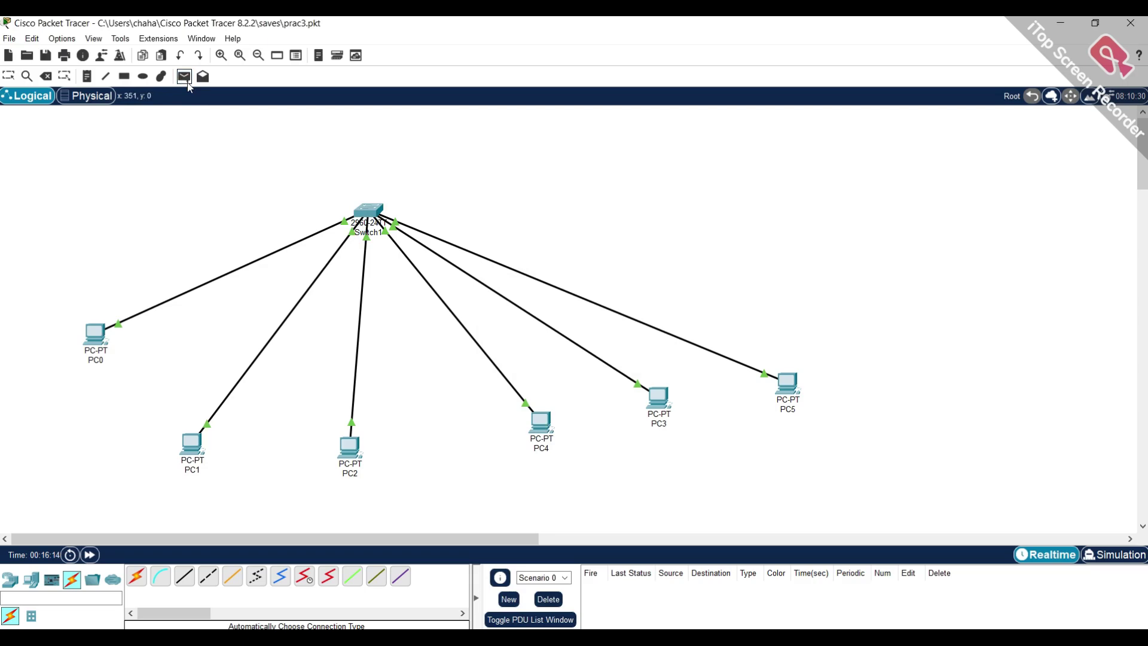
{"action": "key", "text": "e"}
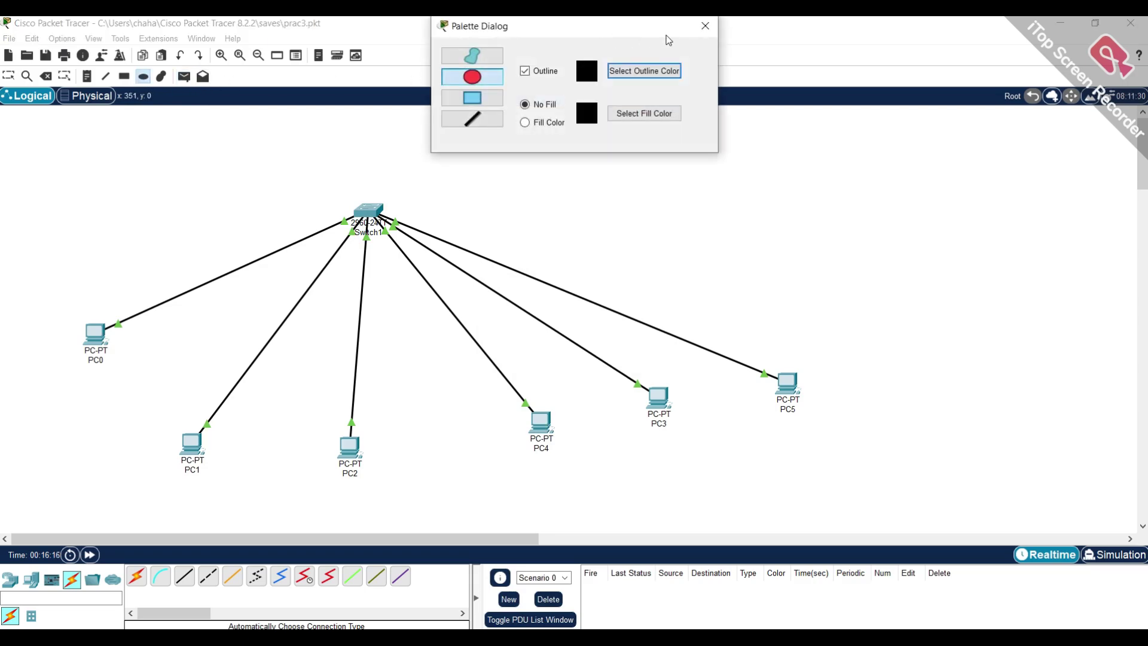
{"action": "left_click", "coordinate": [705, 25]}
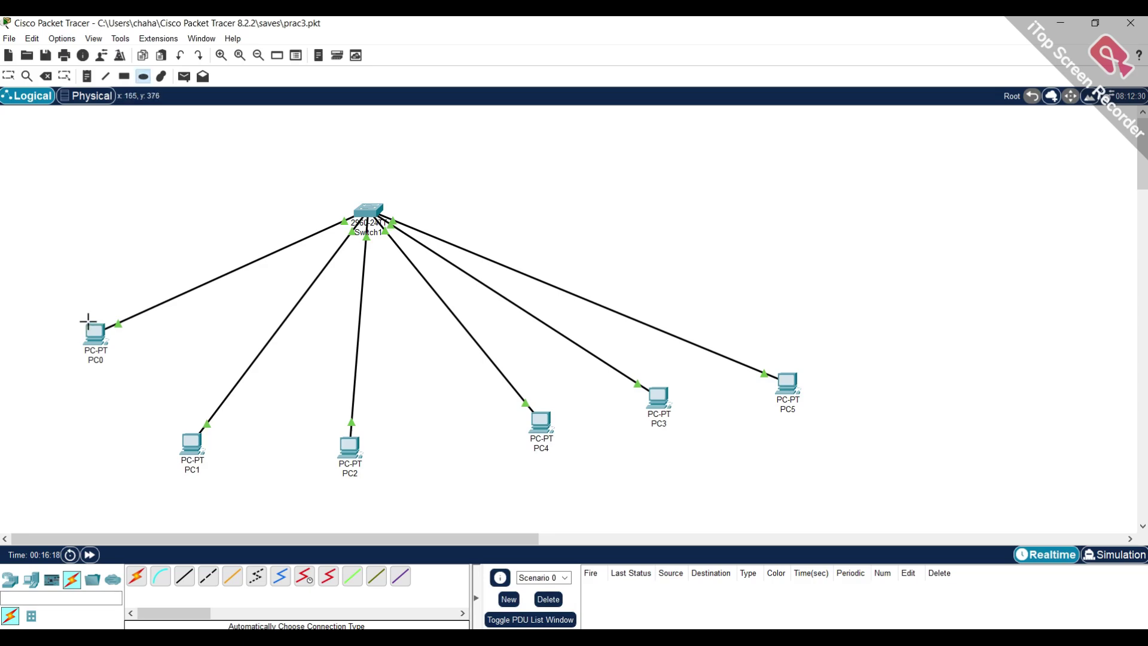
{"action": "mouse_move", "coordinate": [86, 327]}
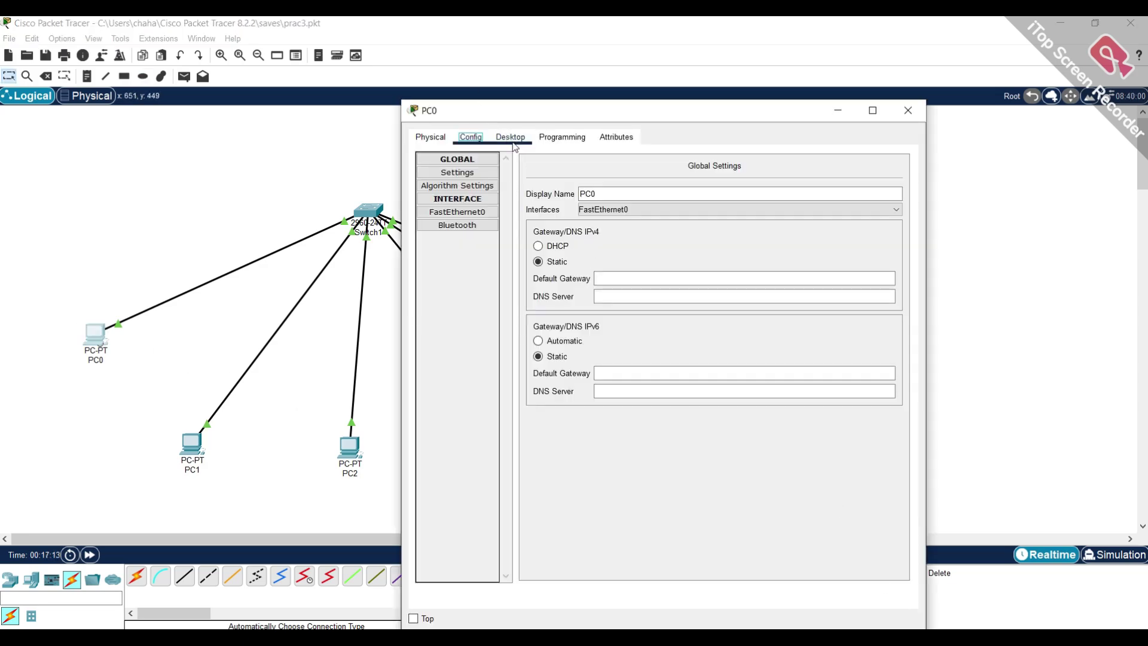
{"action": "left_click", "coordinate": [512, 139]}
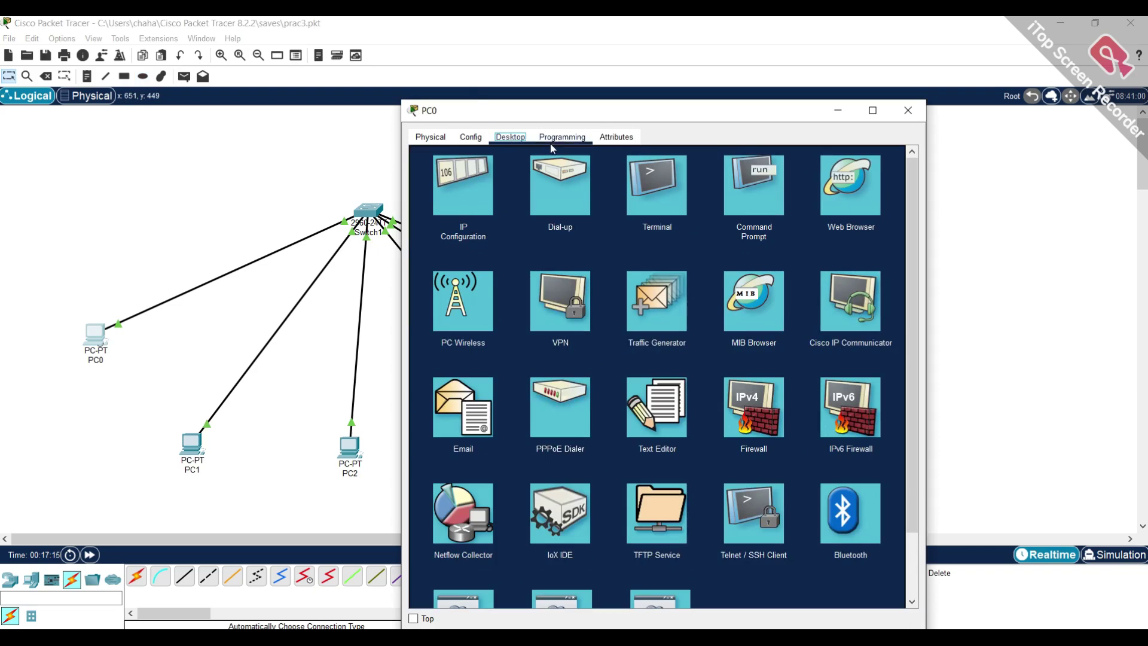
{"action": "left_click", "coordinate": [741, 188]}
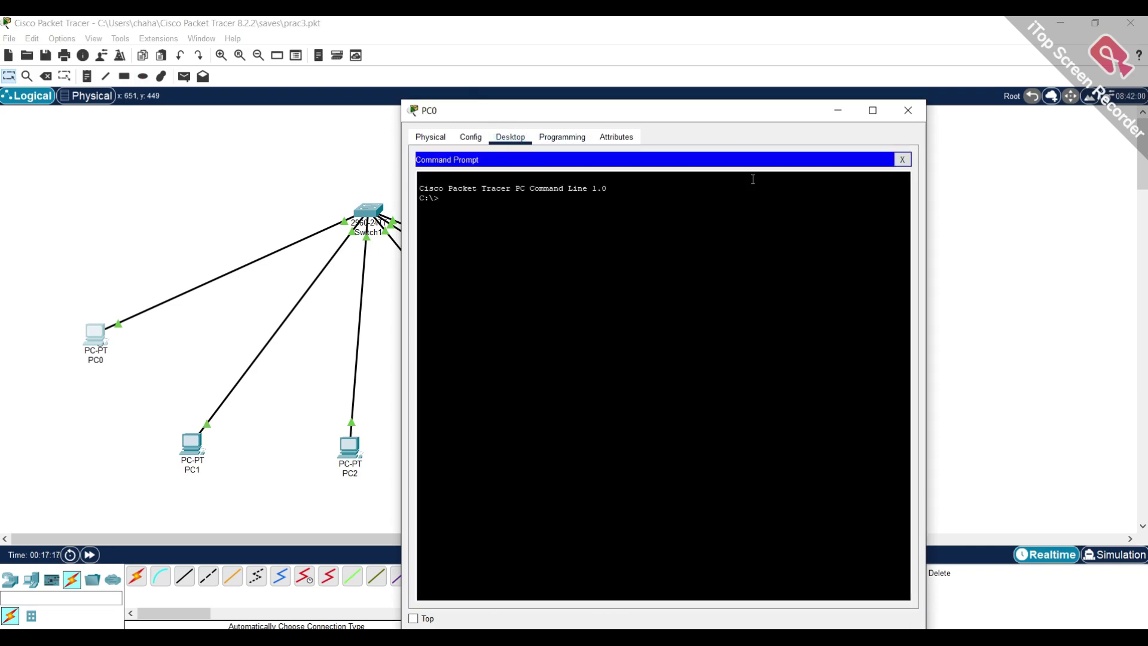
{"action": "left_click", "coordinate": [523, 140]}
{"action": "left_click", "coordinate": [585, 142]}
{"action": "left_click", "coordinate": [518, 141]}
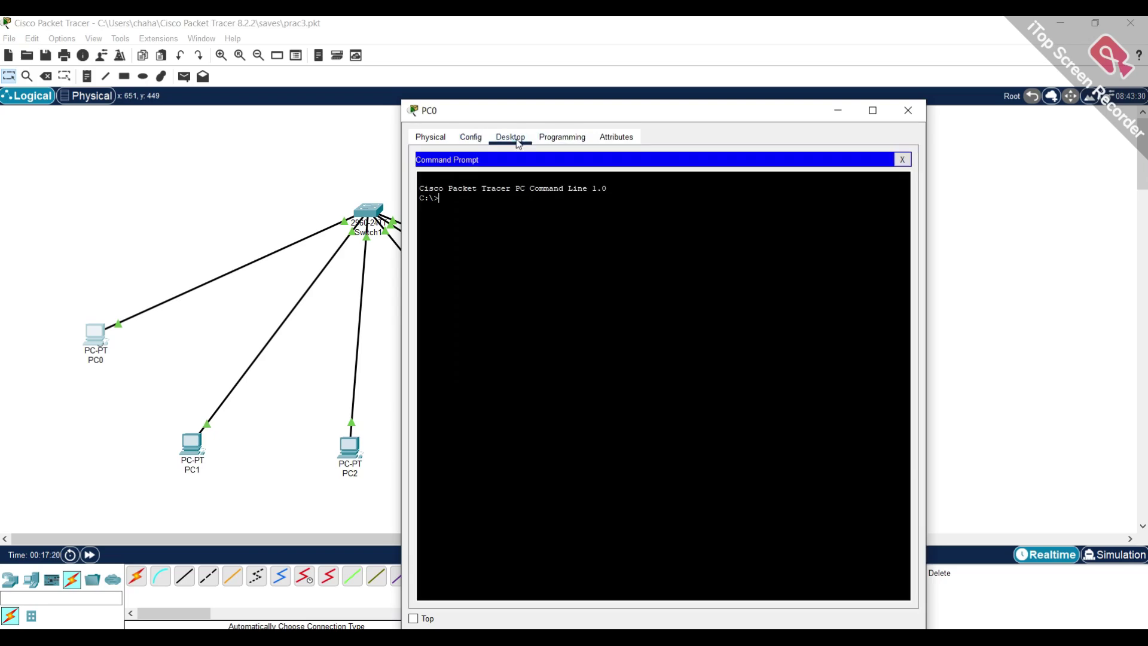
{"action": "left_click", "coordinate": [902, 159]}
Assign PC0 the static IPv4 address 10.20.2.1 with subnet mask 255.0.0.0, and close its window.
{"action": "left_click", "coordinate": [478, 184]}
{"action": "left_click", "coordinate": [613, 226]}
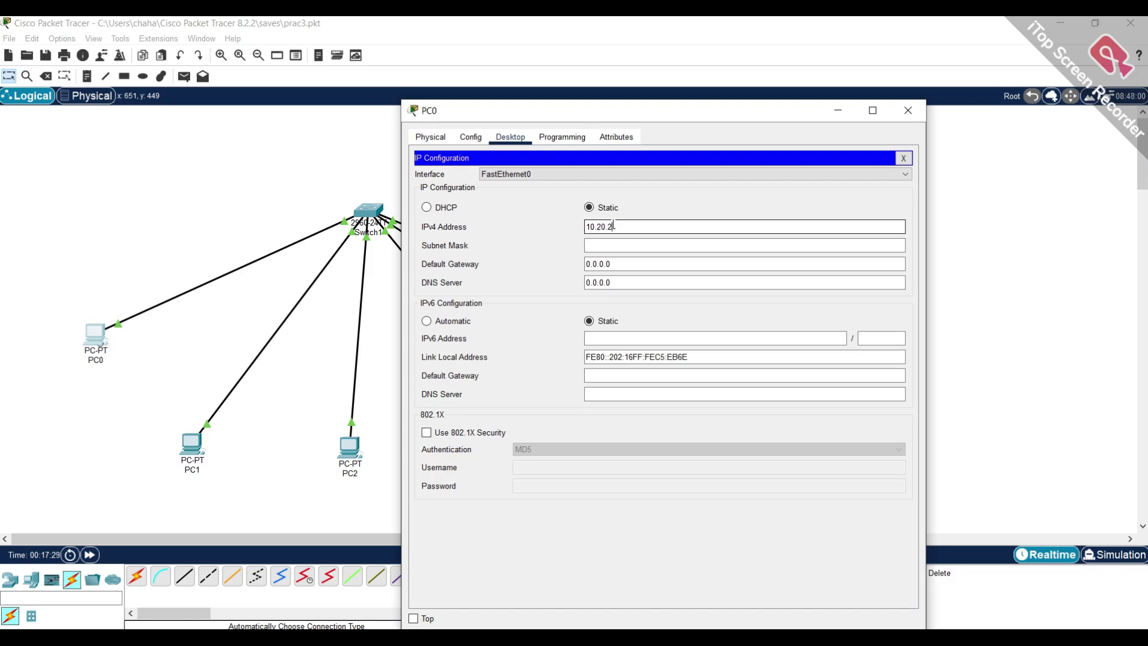
{"action": "double_click", "coordinate": [612, 225]}
{"action": "key", "text": "Tab"}
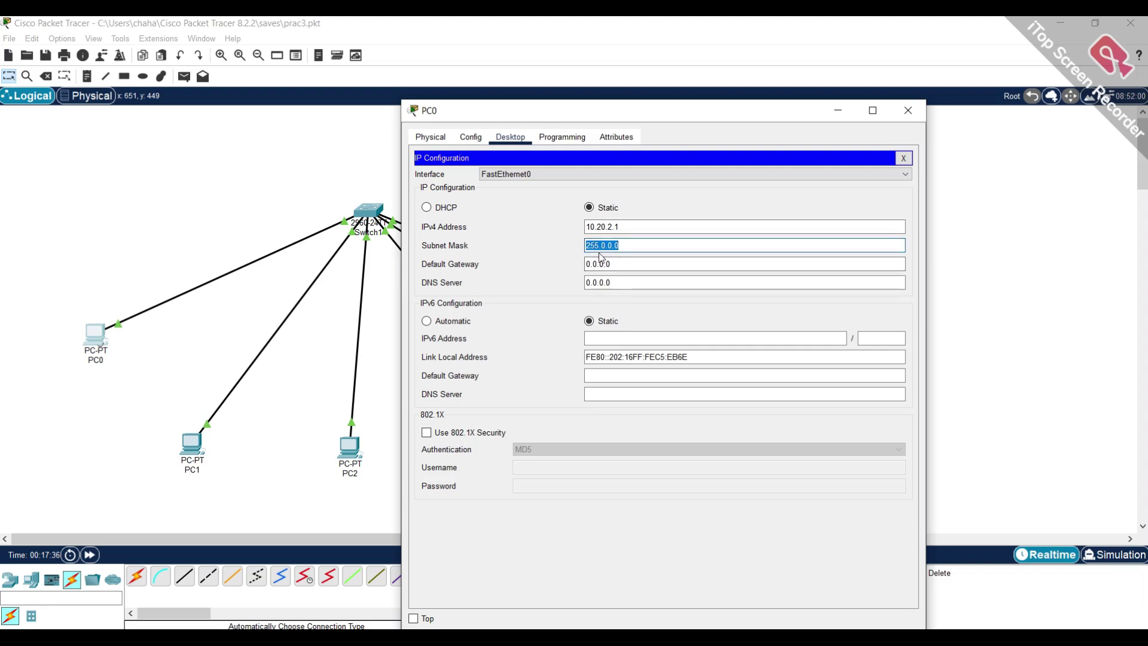
{"action": "left_click", "coordinate": [913, 109]}
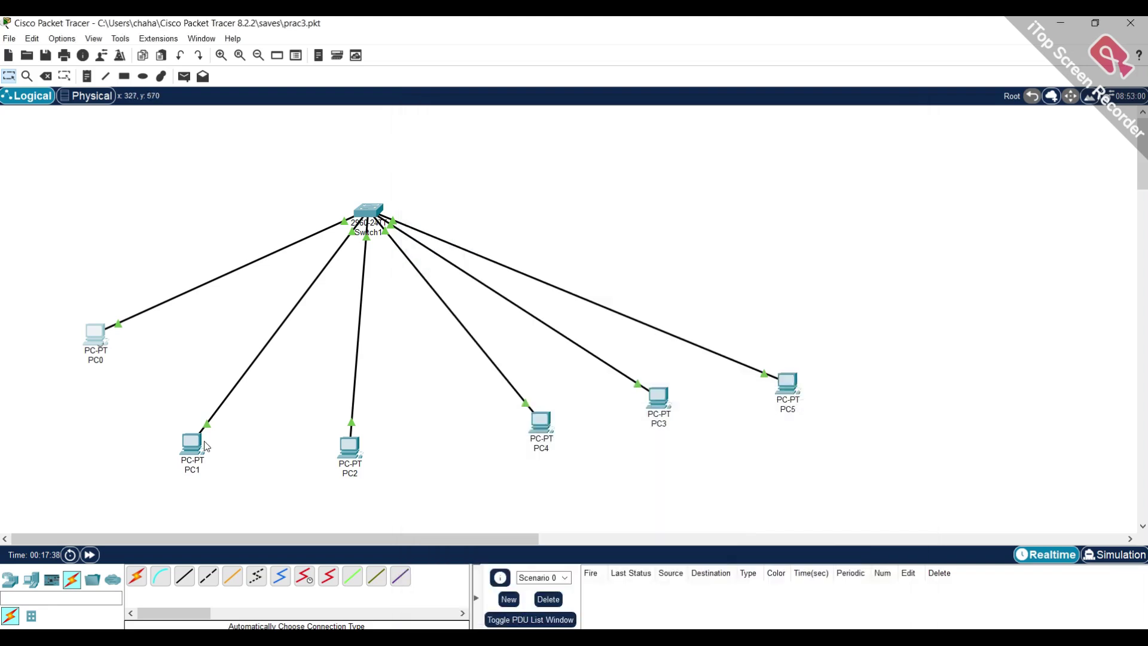
{"action": "left_click", "coordinate": [96, 344]}
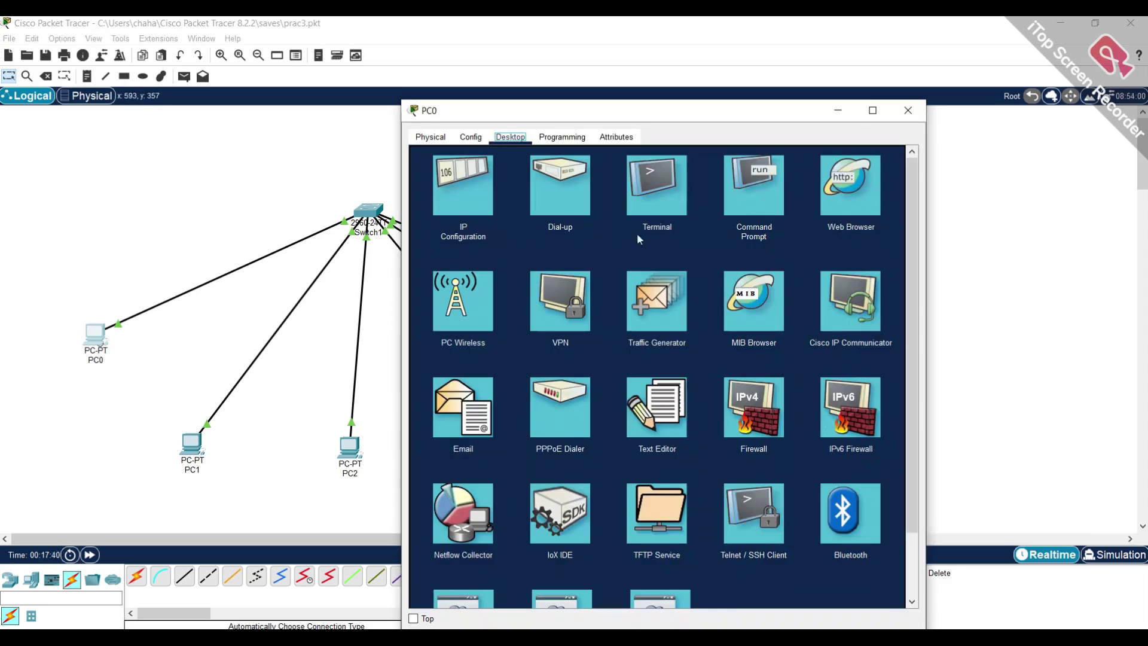
{"action": "left_click", "coordinate": [908, 110]}
{"action": "left_click", "coordinate": [94, 359]}
{"action": "left_click", "coordinate": [107, 359]}
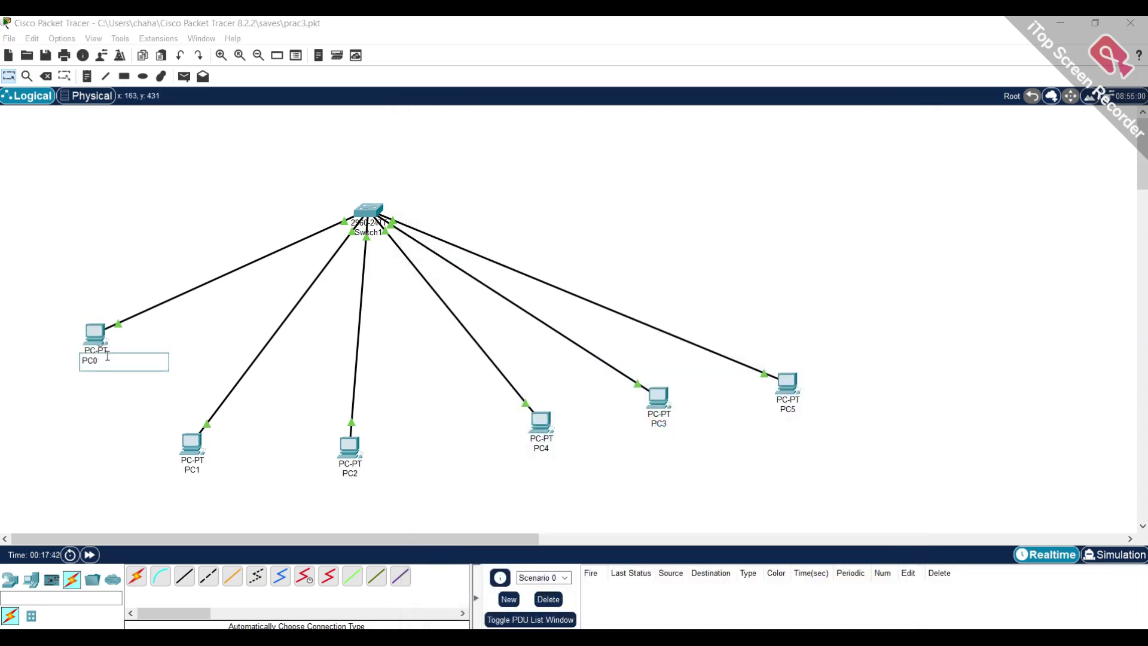
{"action": "type", "text": "255.0.0.0"}
{"action": "key", "text": "BackSpace"}
{"action": "key", "text": "BackSpace"}
{"action": "key", "text": "BackSpace"}
{"action": "key", "text": "BackSpace"}
{"action": "key", "text": "BackSpace"}
{"action": "key", "text": "BackSpace"}
{"action": "key", "text": "BackSpace"}
{"action": "key", "text": "BackSpace"}
{"action": "key", "text": "BackSpace"}
{"action": "key", "text": "BackSpace"}
{"action": "key", "text": "Return"}
{"action": "left_click", "coordinate": [96, 335]}
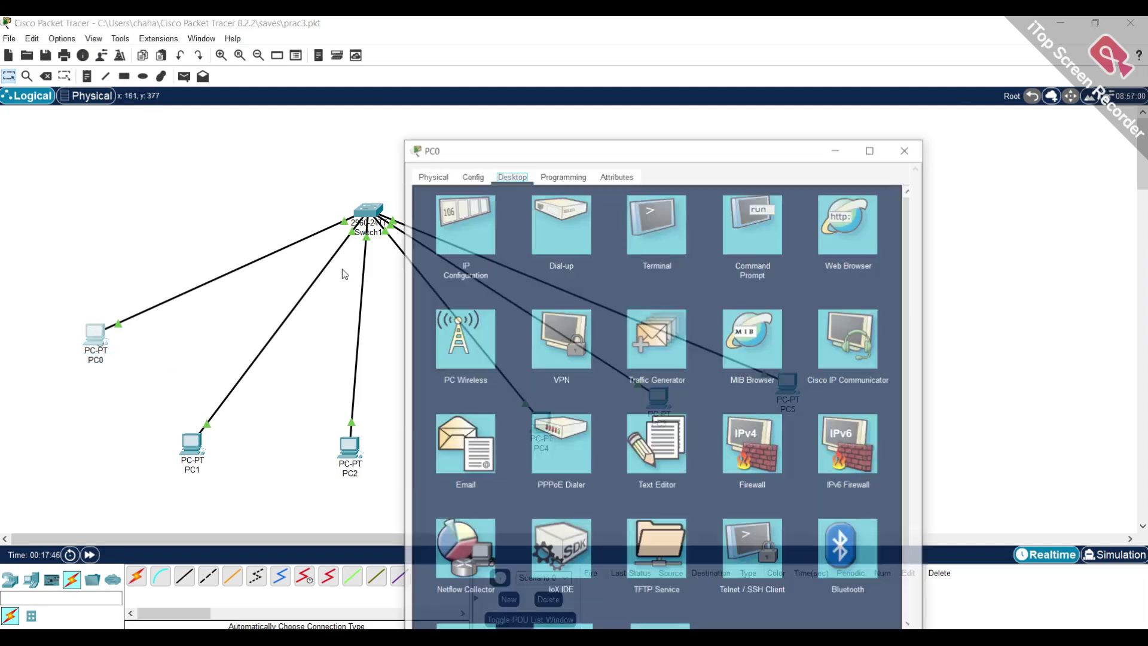
{"action": "left_click", "coordinate": [729, 174]}
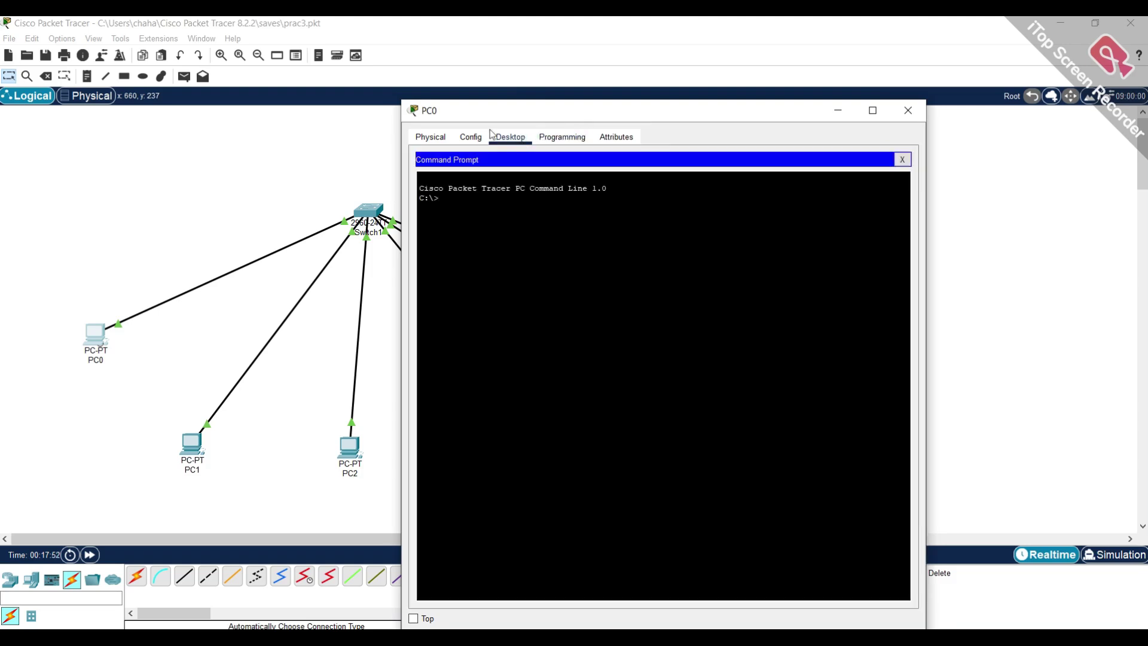
{"action": "left_click", "coordinate": [469, 138]}
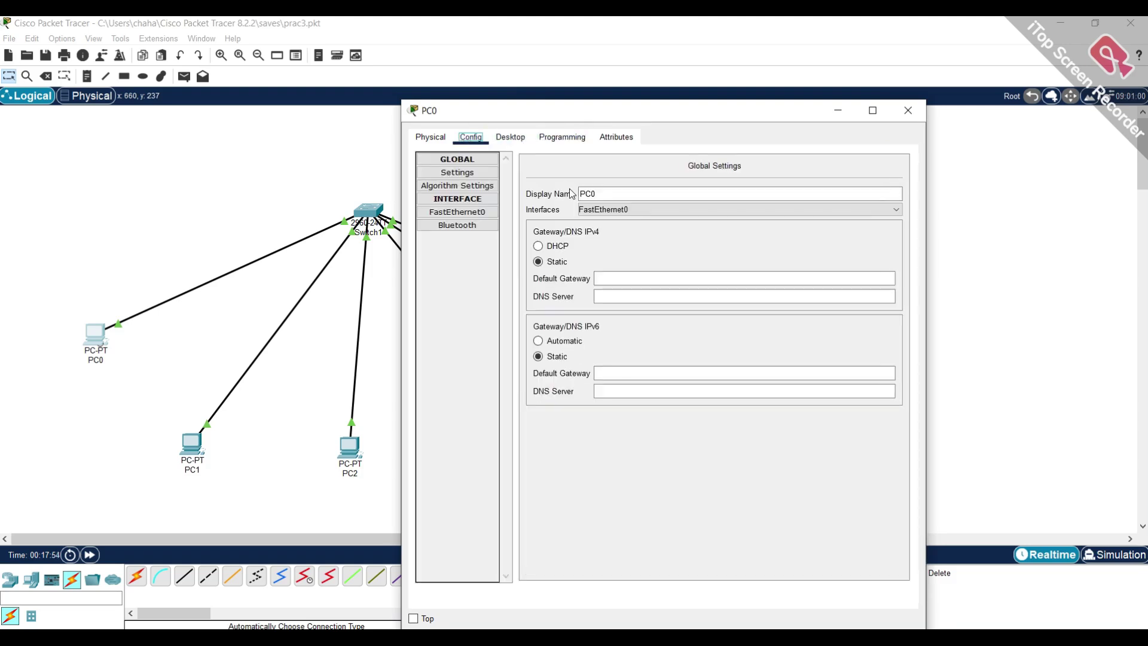
{"action": "left_click", "coordinate": [514, 137]}
{"action": "left_click", "coordinate": [562, 138]}
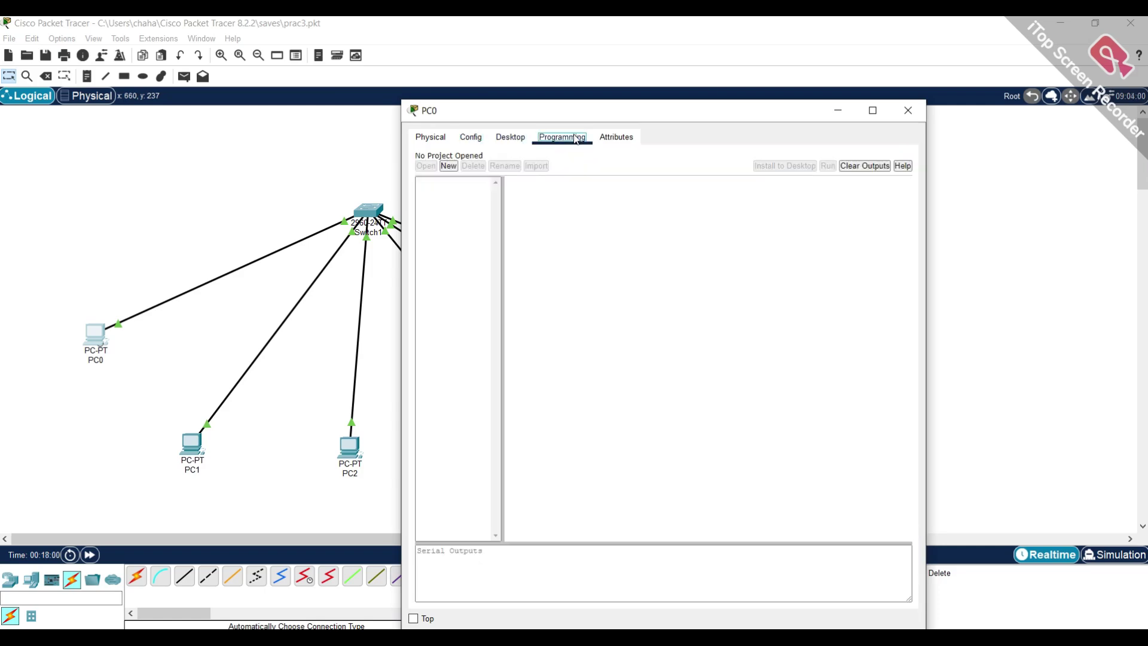
{"action": "left_click", "coordinate": [615, 138]}
{"action": "left_click", "coordinate": [521, 137]}
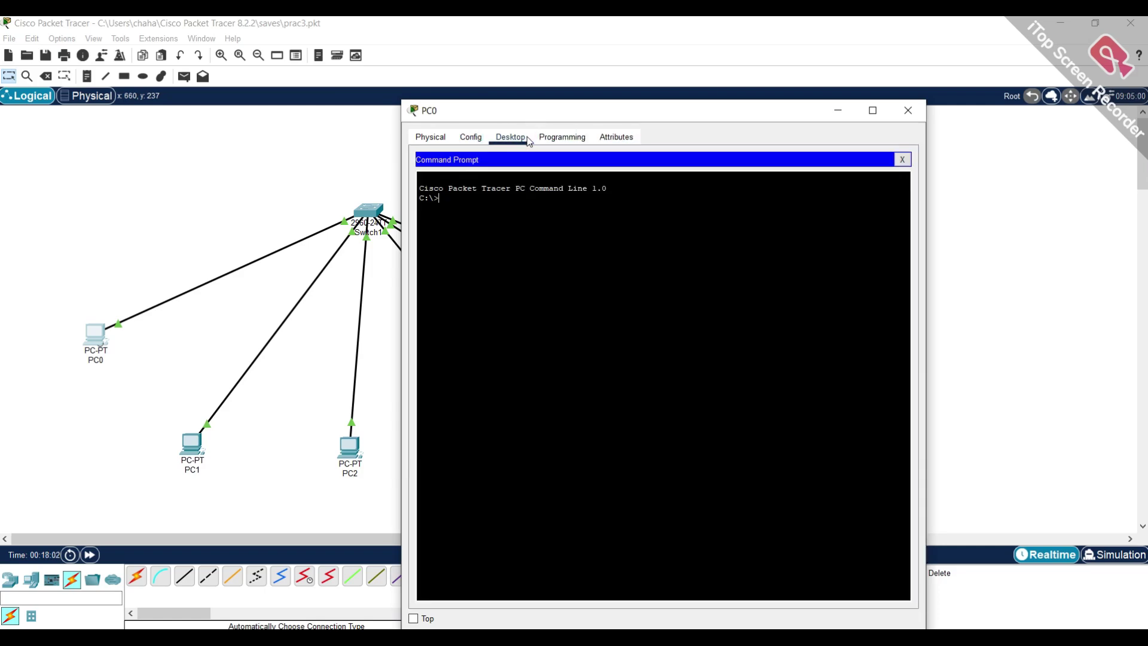
Copy PC0's IPv4 address from its FastEthernet0 interface settings and close the device window.
{"action": "left_click", "coordinate": [476, 137]}
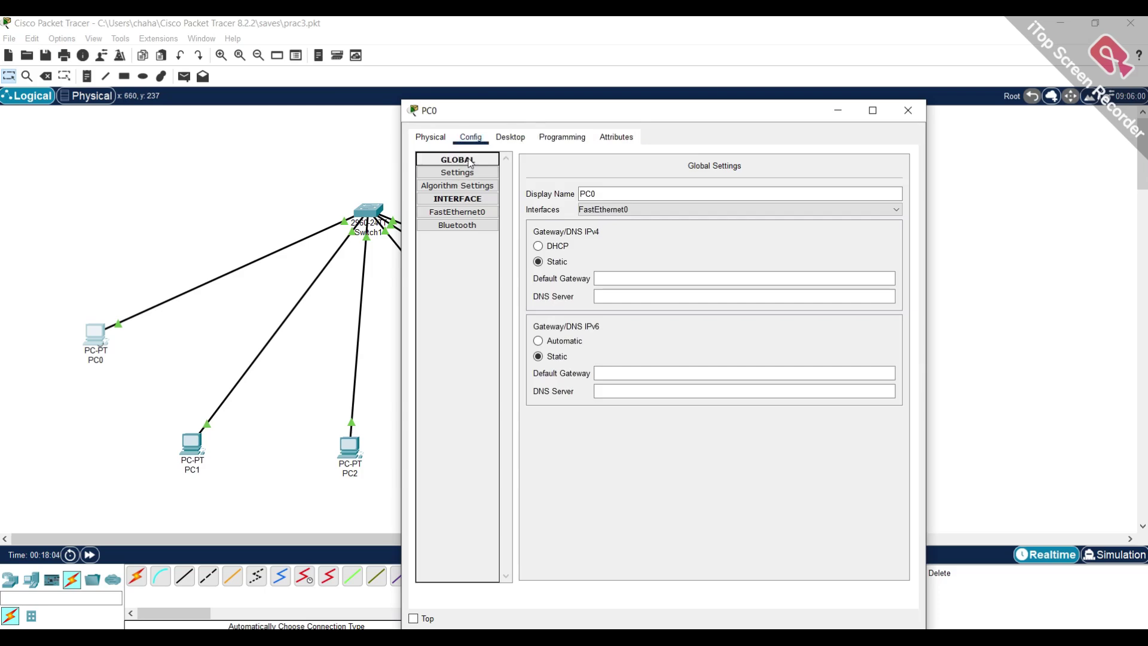
{"action": "left_click", "coordinate": [469, 159]}
{"action": "left_click", "coordinate": [472, 185]}
{"action": "left_click", "coordinate": [467, 173]}
{"action": "left_click", "coordinate": [465, 161]}
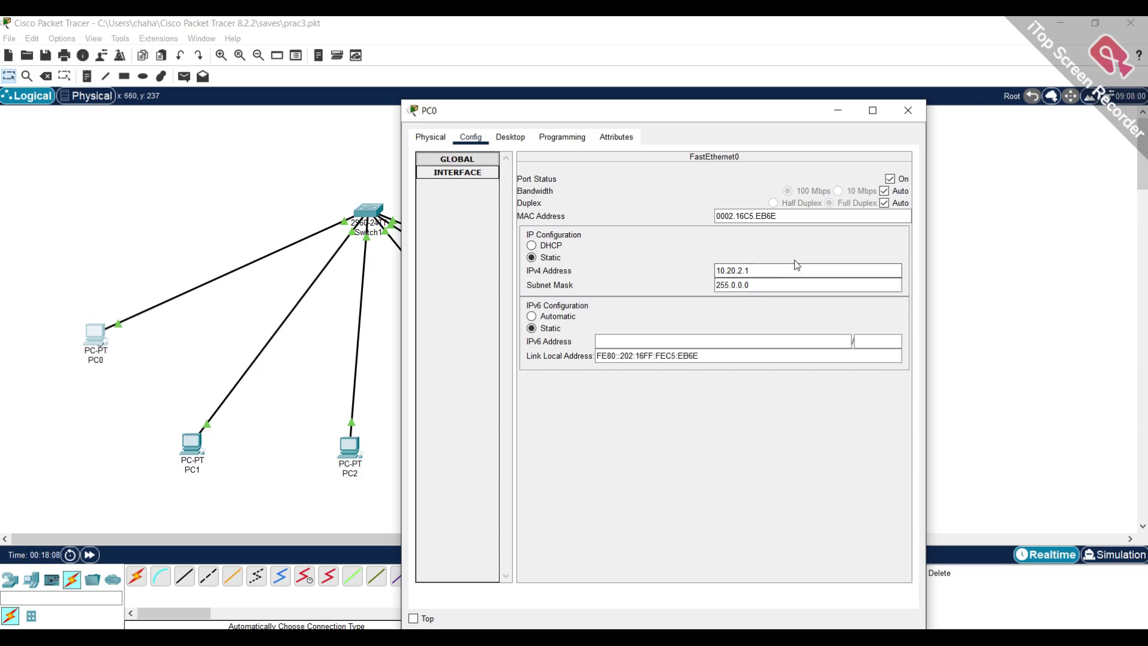
{"action": "left_click_drag", "start_coordinate": [797, 270], "coordinate": [689, 270]}
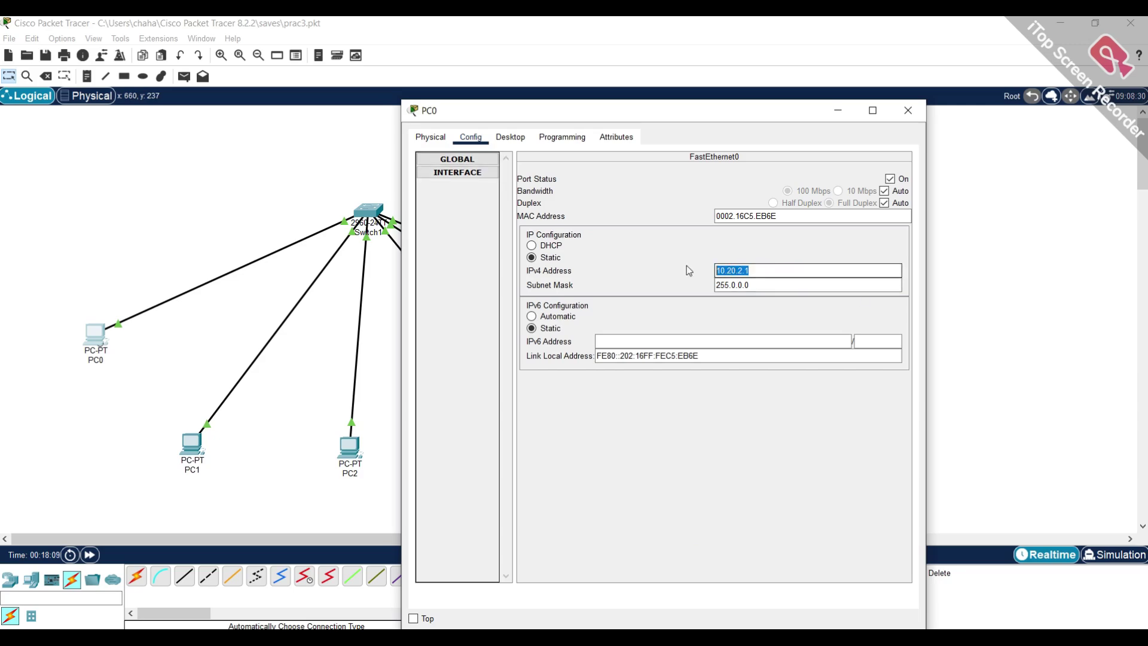
{"action": "left_click", "coordinate": [906, 111]}
Append the address 10.20.2.1 to PC0's label in the workspace.
{"action": "left_click", "coordinate": [105, 353]}
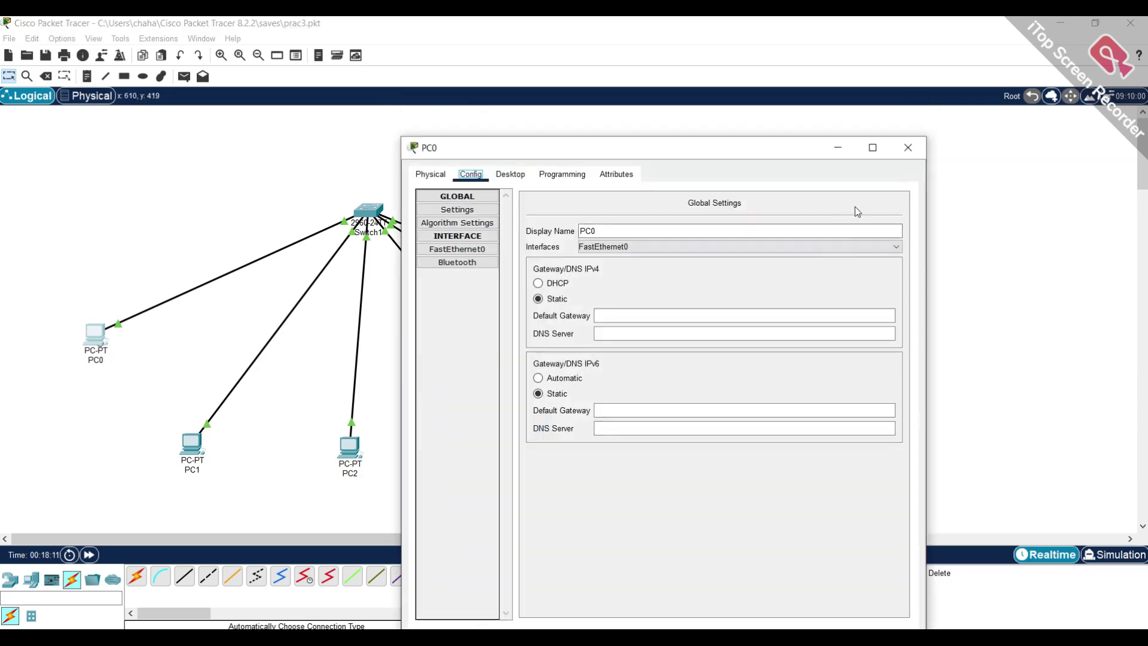
{"action": "left_click", "coordinate": [907, 147]}
{"action": "left_click", "coordinate": [96, 359]}
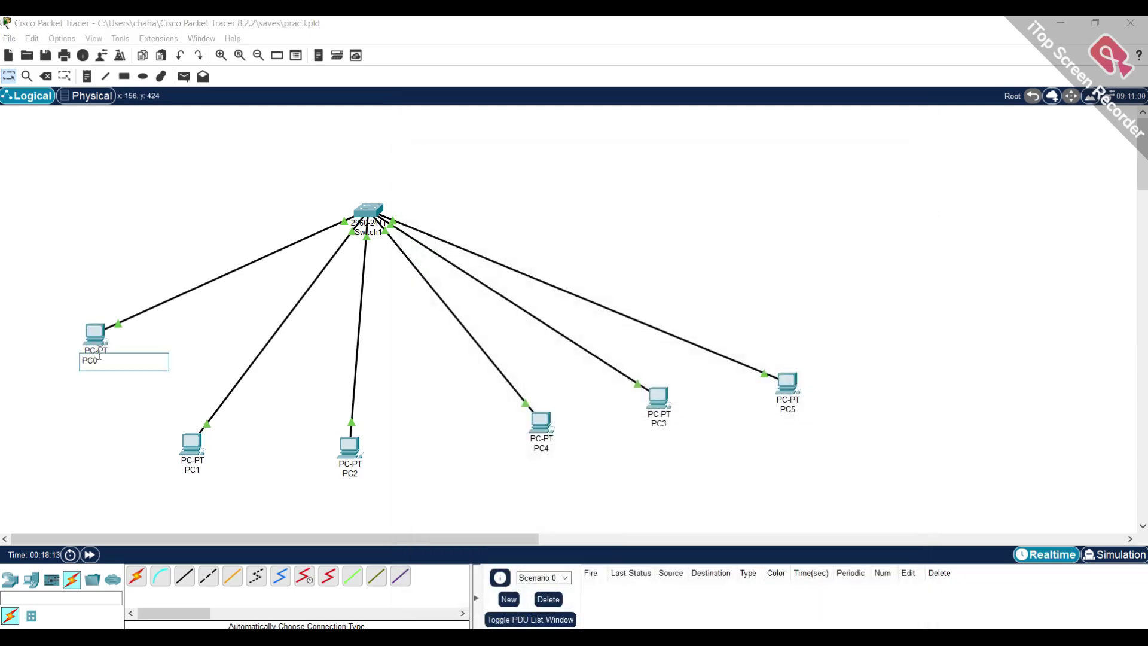
{"action": "type", "text": "10.20.2.1"}
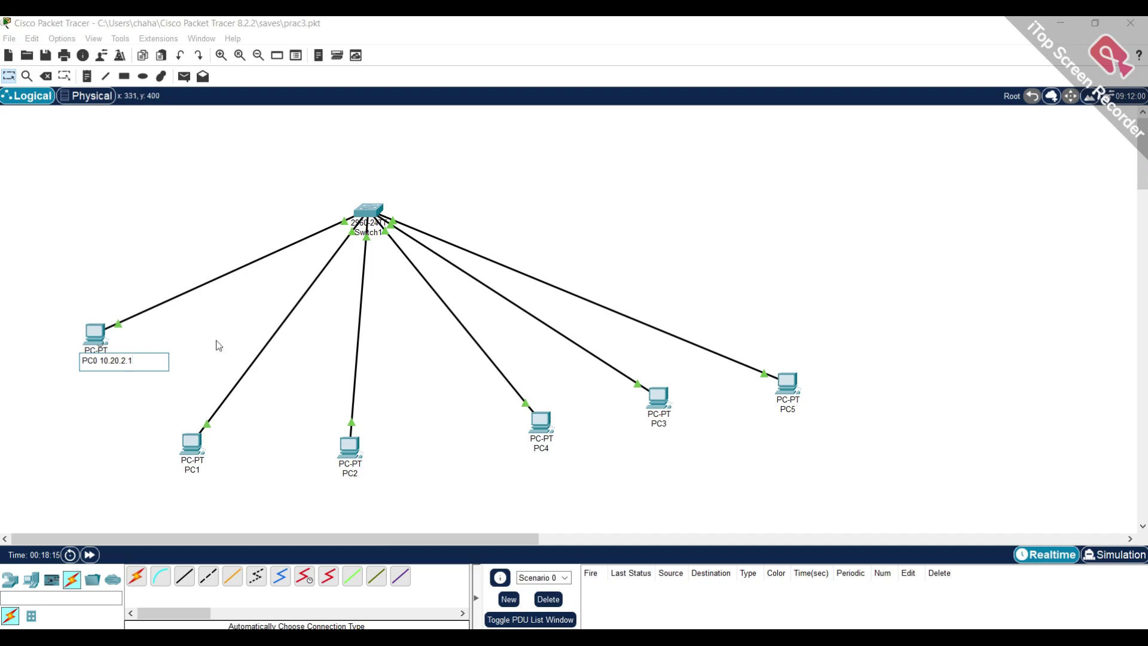
{"action": "left_click", "coordinate": [217, 342]}
Assign PC1 the static IPv4 address 10.20.2.2 with subnet mask 255.0.0.0, and close its window.
{"action": "left_click", "coordinate": [191, 444]}
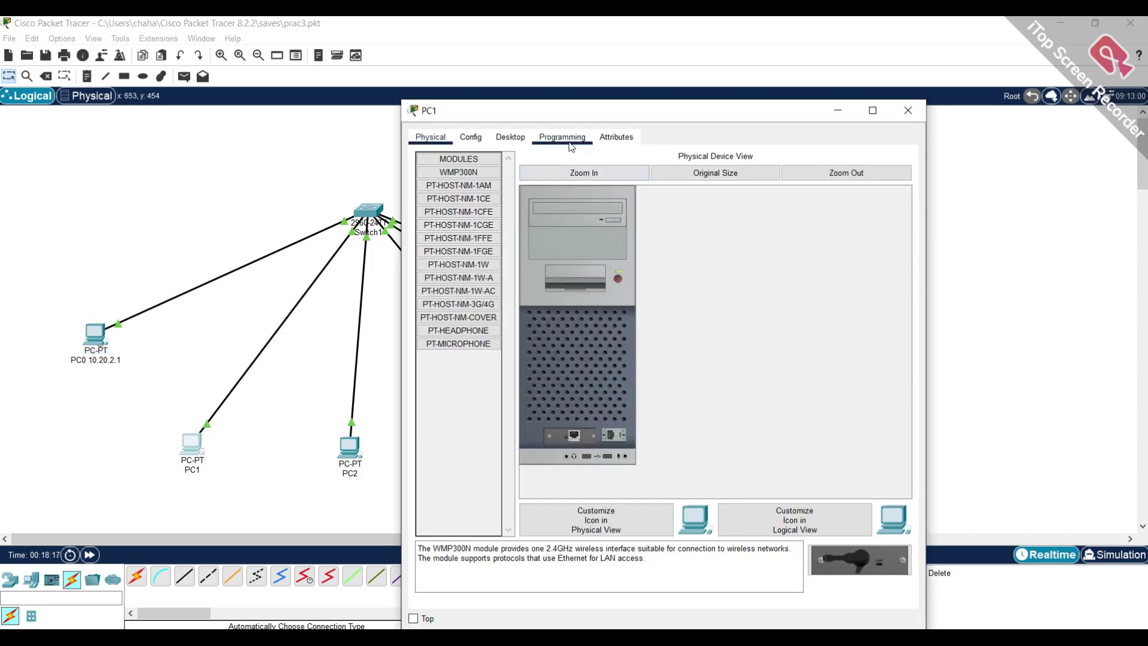
{"action": "left_click", "coordinate": [562, 138]}
{"action": "left_click", "coordinate": [512, 137]}
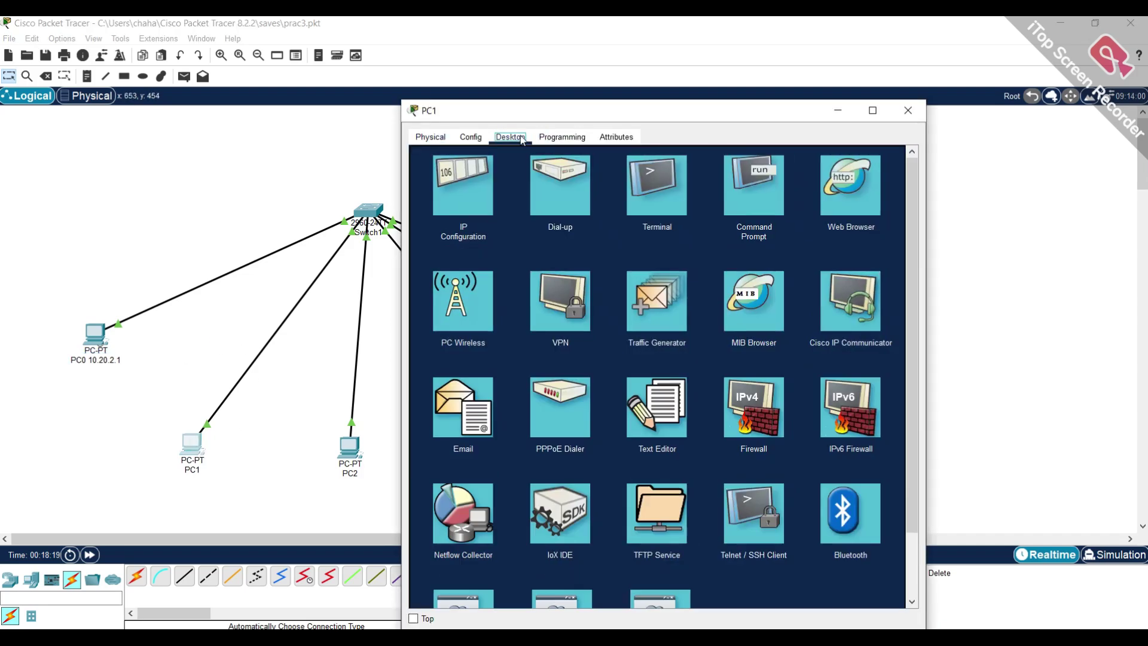
{"action": "left_click", "coordinate": [473, 191]}
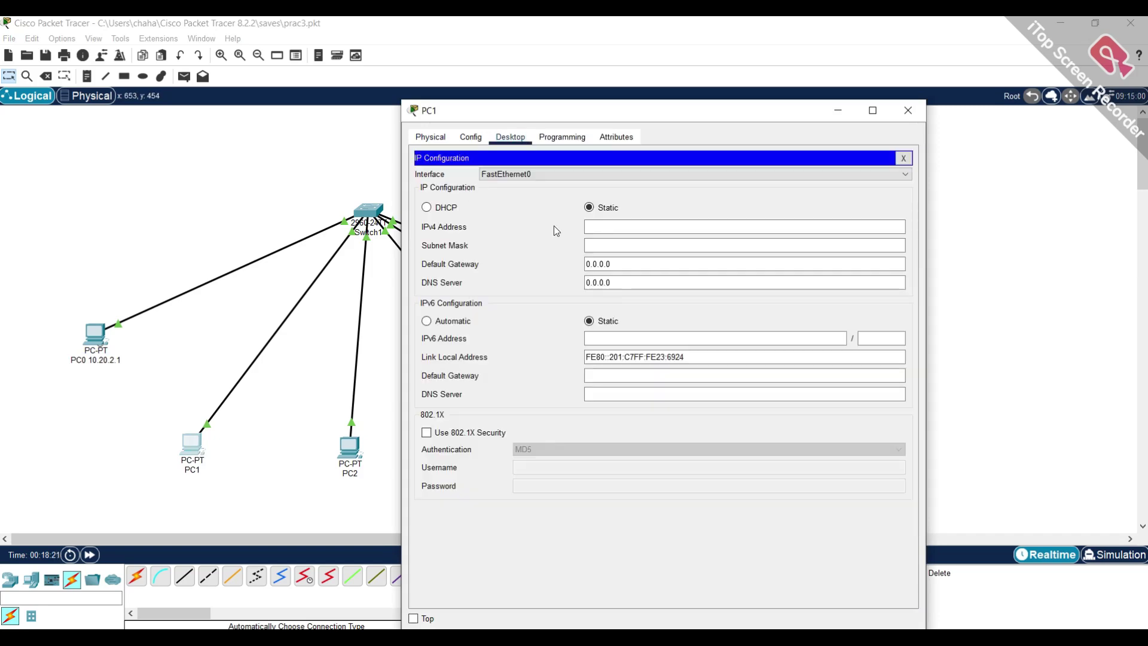
{"action": "left_click", "coordinate": [674, 225]}
{"action": "type", "text": "10.20.2.1"}
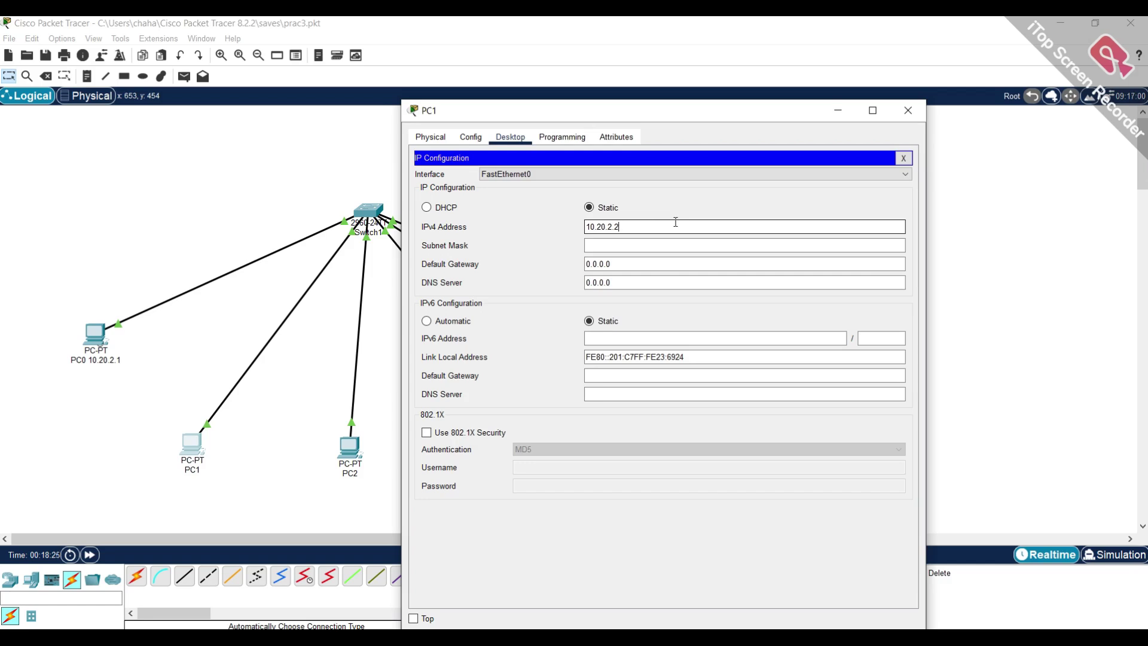
{"action": "key", "text": "Tab"}
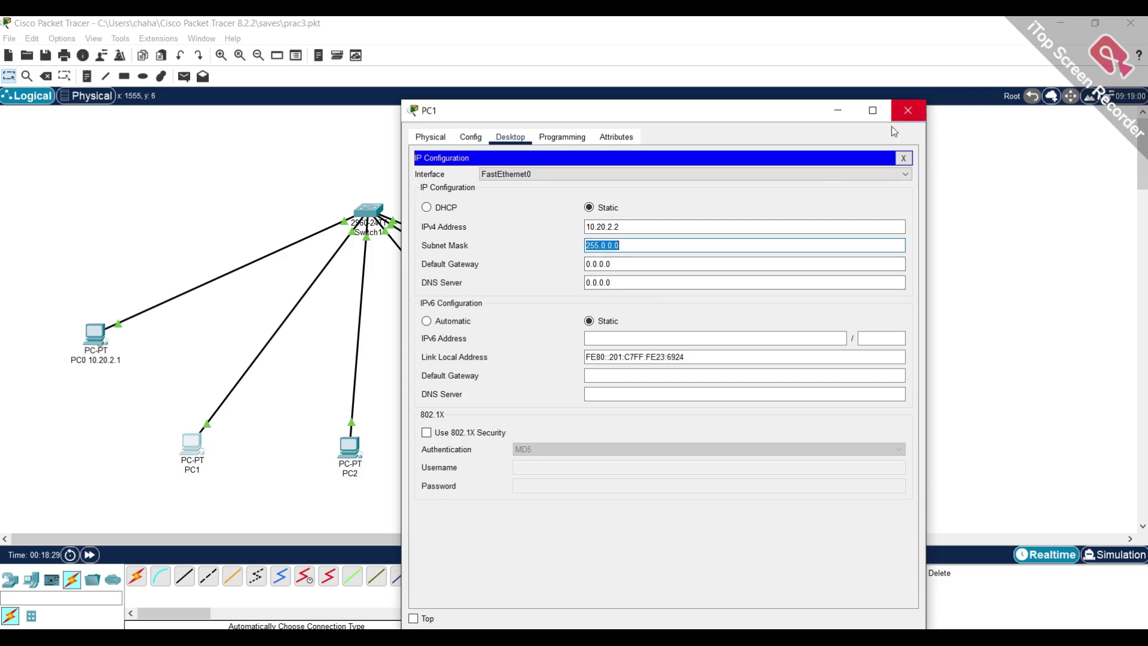
{"action": "key", "text": "shift+Tab"}
{"action": "left_click", "coordinate": [906, 110]}
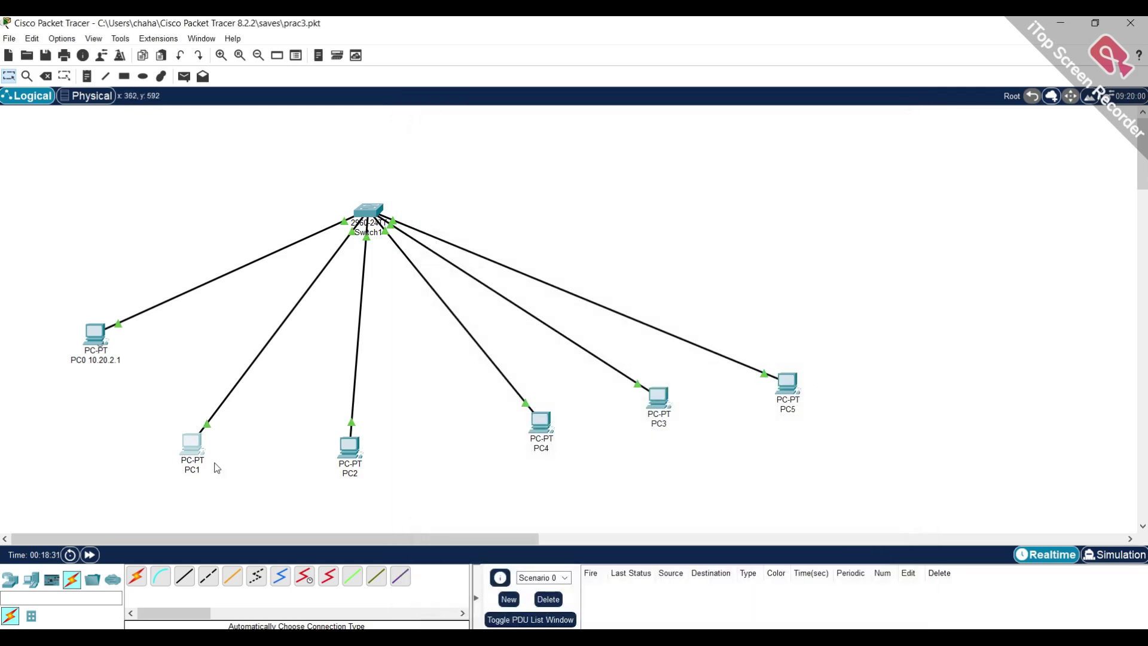
Append the address 10.20.2.2 to PC1's label in the workspace.
{"action": "left_click", "coordinate": [186, 467]}
{"action": "type", "text": "10.20.2.2"}
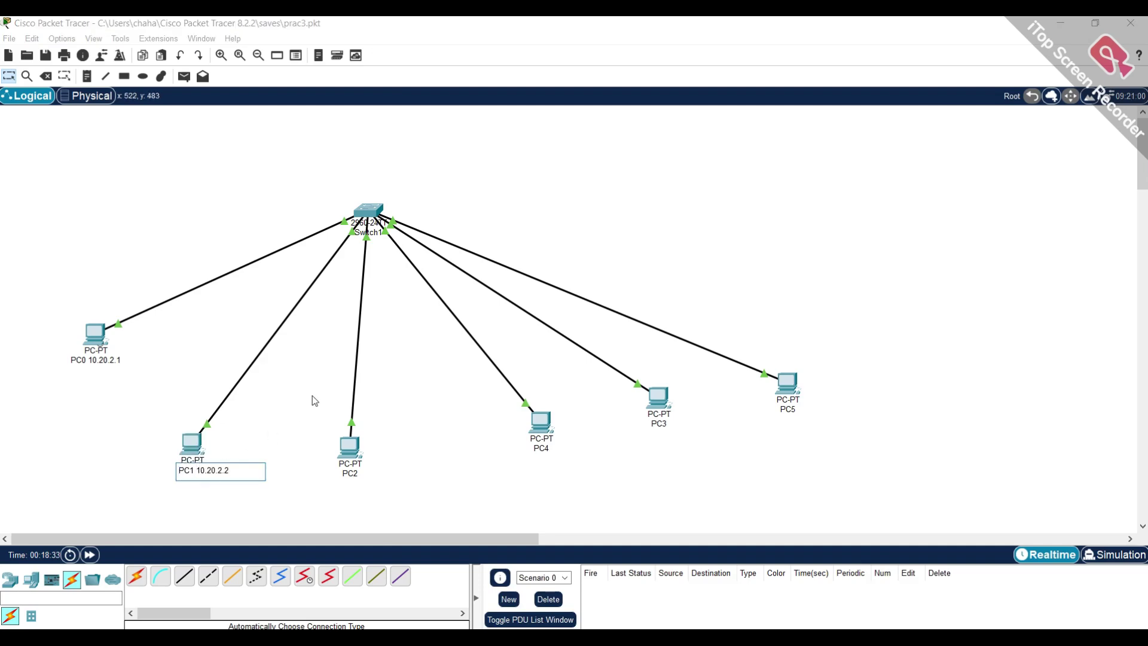
{"action": "left_click", "coordinate": [313, 396]}
Assign PC2 the static IPv4 address 10.20.2.3 with subnet mask 255.0.0.0, copy the address, and close its window.
{"action": "left_click", "coordinate": [352, 447]}
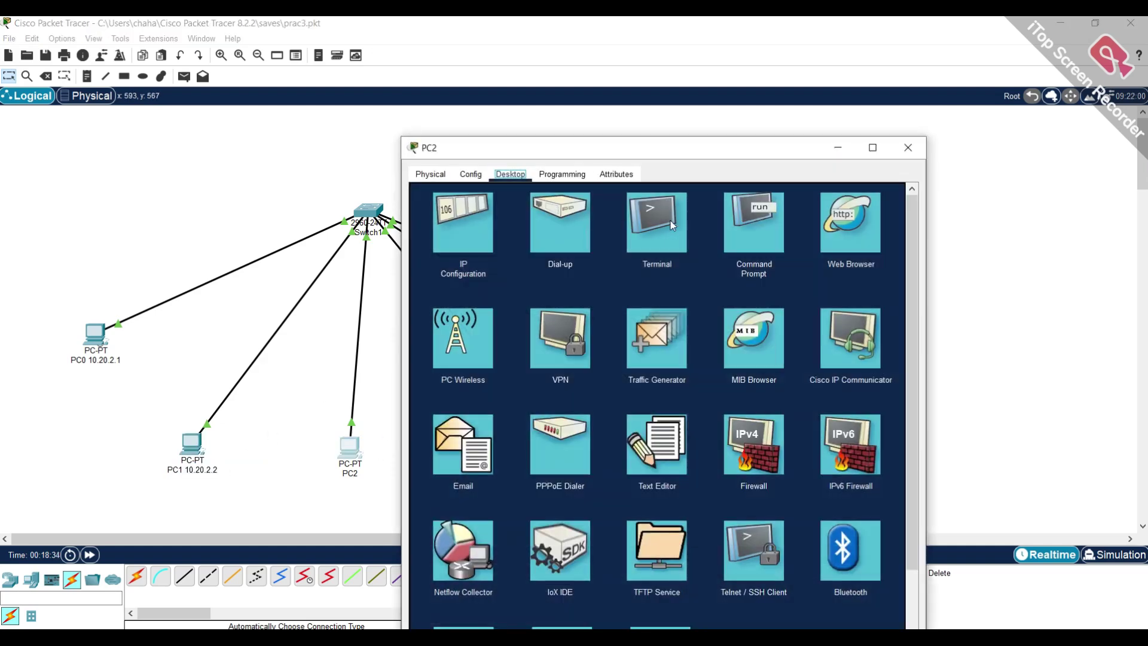
{"action": "left_click", "coordinate": [475, 222]}
{"action": "left_click", "coordinate": [692, 266]}
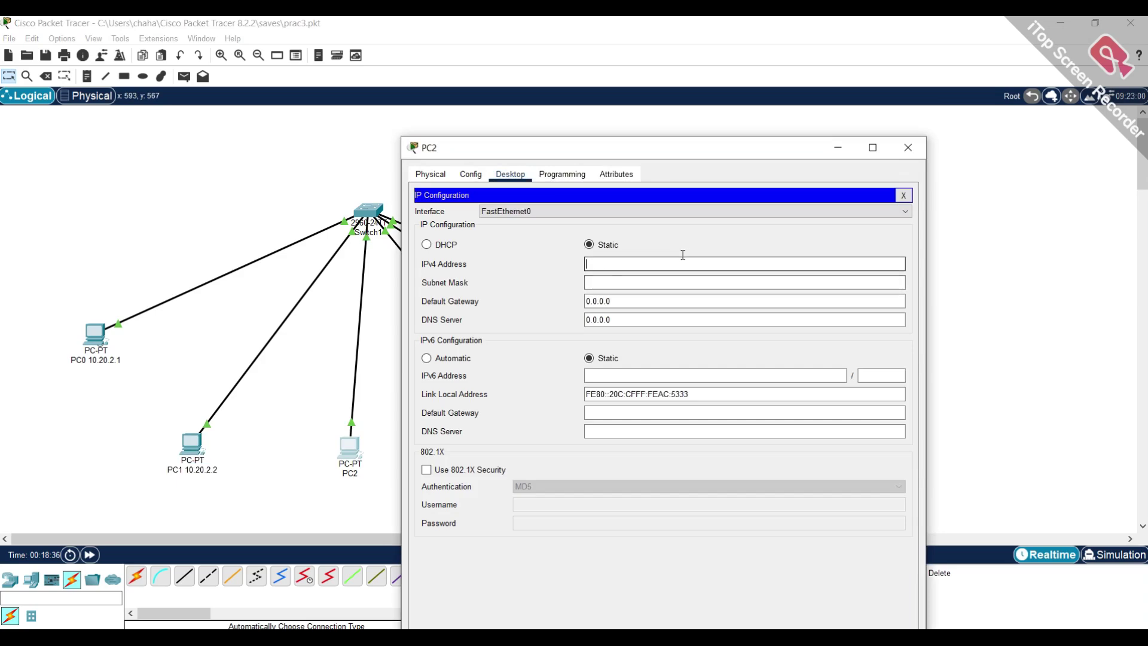
{"action": "type", "text": "10.20.2.2"}
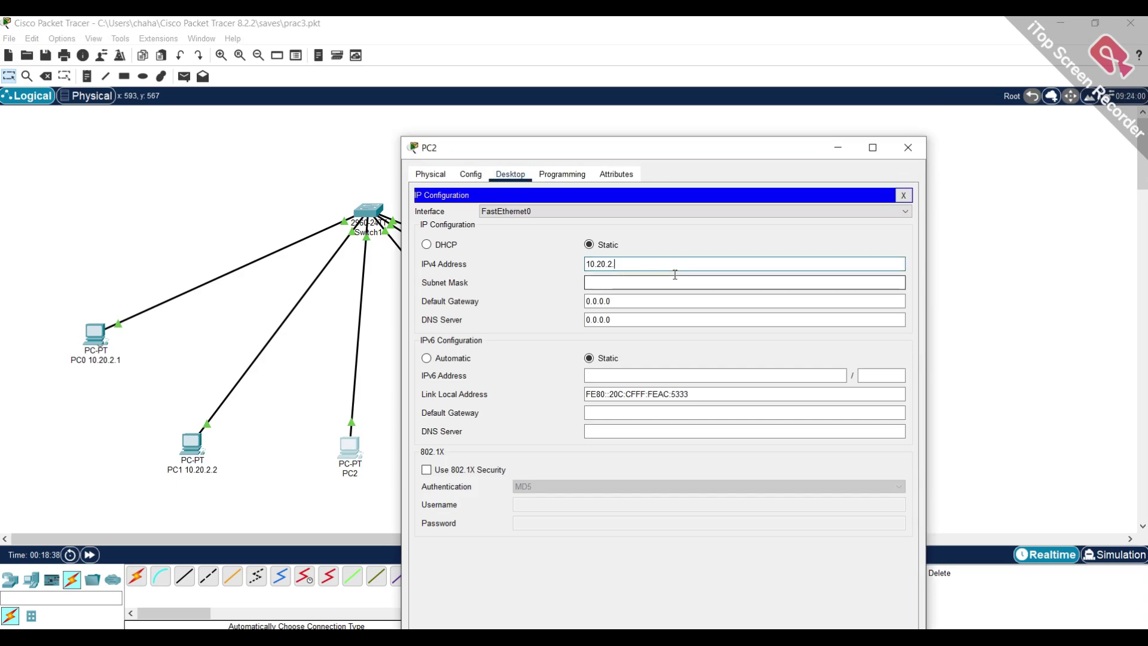
{"action": "key", "text": "Tab"}
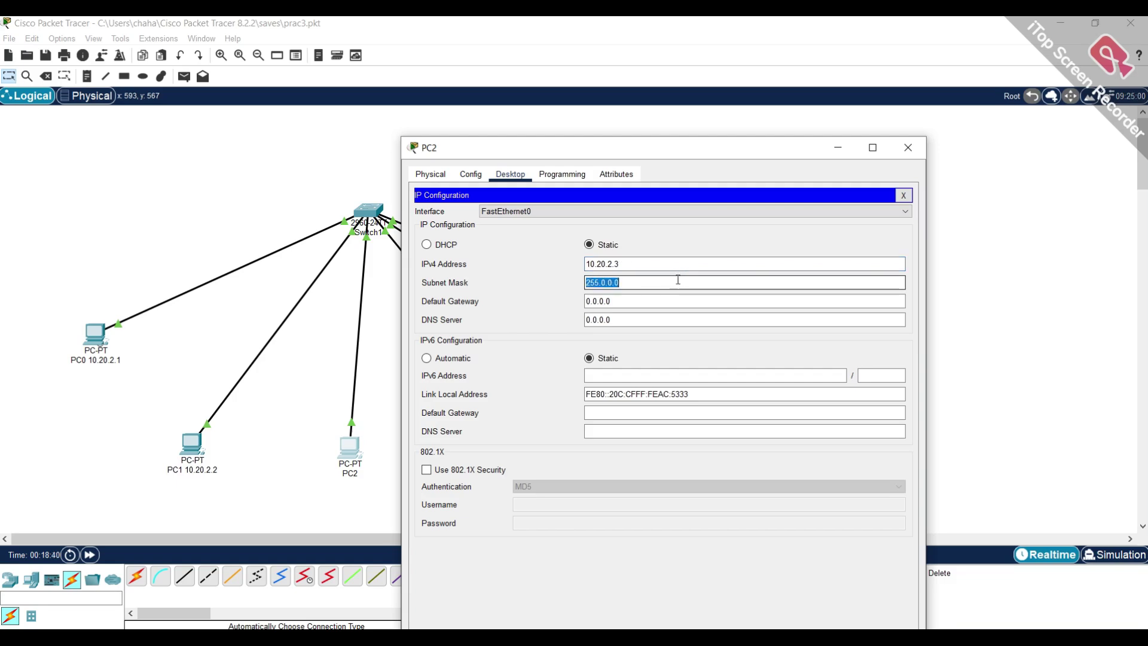
{"action": "key", "text": "shift+Tab"}
{"action": "key", "text": "ctrl+c"}
{"action": "left_click", "coordinate": [907, 147]}
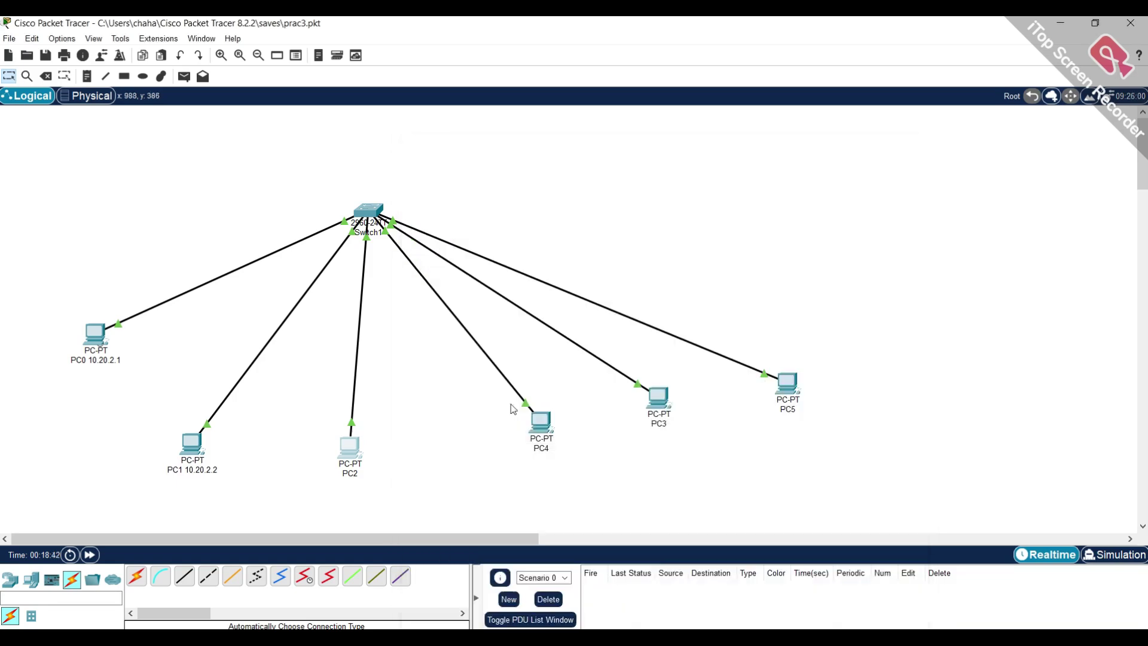
Append the address 10.20.2.3 to PC2's label in the workspace.
{"action": "left_click", "coordinate": [352, 473]}
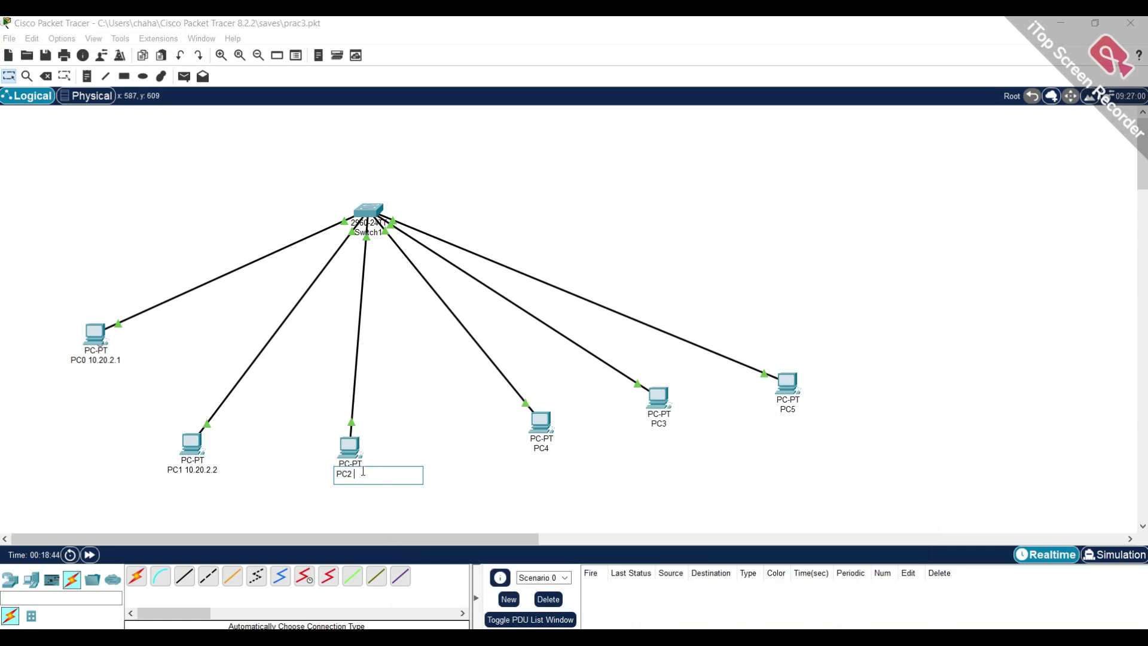
{"action": "key", "text": "ctrl+v"}
{"action": "key", "text": "Return"}
Assign PC4 the static IPv4 address 10.20.2.4 with subnet mask 255.0.0.0, and dismiss its window.
{"action": "left_click", "coordinate": [539, 417]}
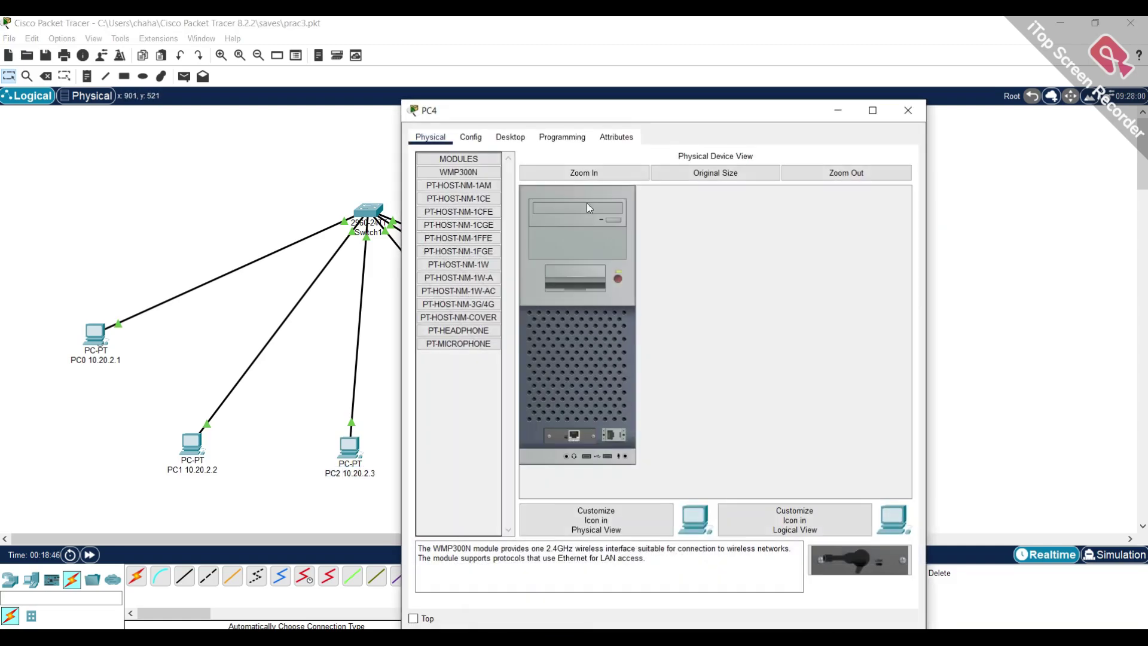
{"action": "left_click", "coordinate": [509, 139]}
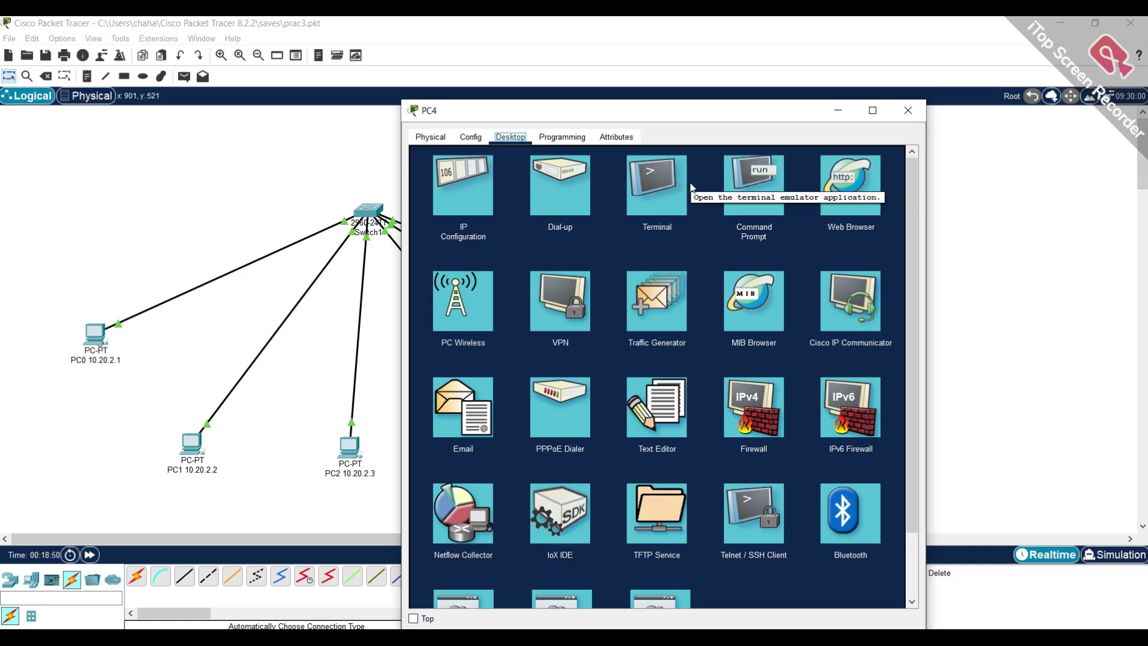
{"action": "left_click", "coordinate": [462, 186]}
{"action": "left_click", "coordinate": [663, 226]}
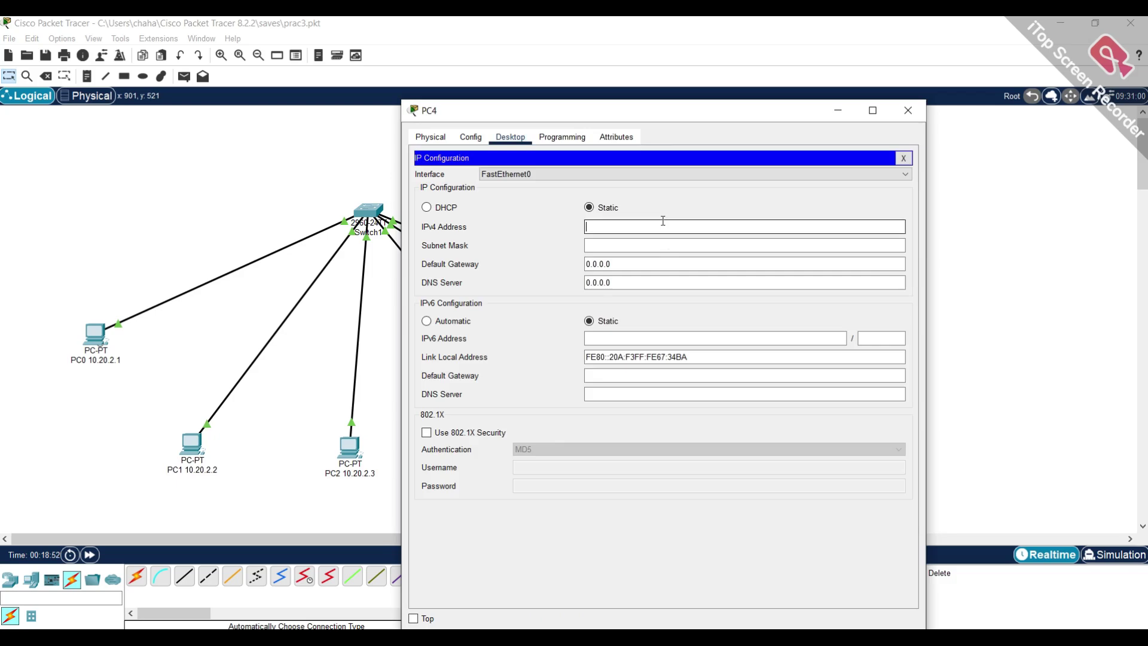
{"action": "key", "text": "ctrl+v"}
{"action": "key", "text": "Tab"}
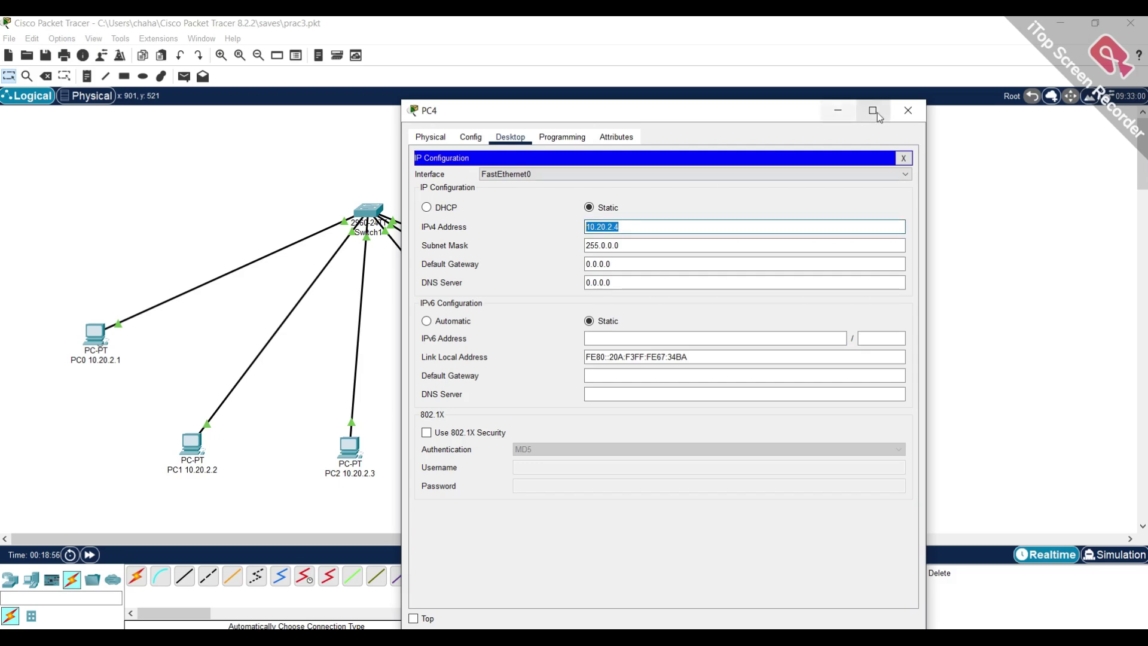
{"action": "left_click", "coordinate": [838, 110]}
Append the address 10.20.2.4 to PC4's label in the workspace.
{"action": "left_click", "coordinate": [540, 447]}
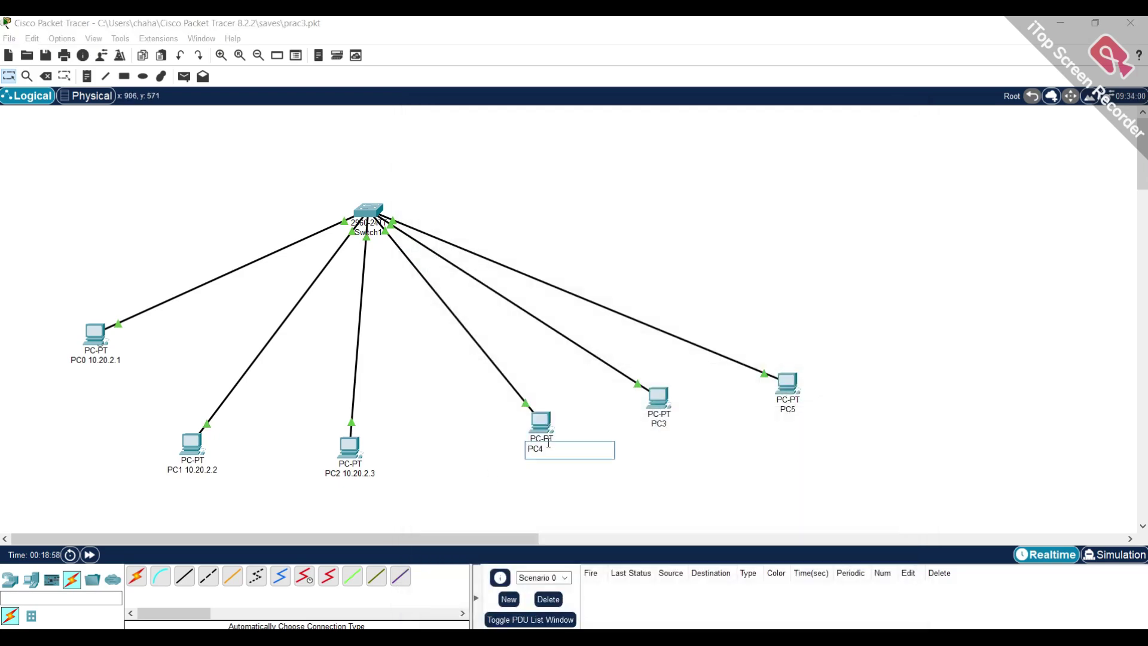
{"action": "type", "text": "10.20.2.4"}
{"action": "key", "text": "Return"}
Open PC3's device window and show its desktop applications.
{"action": "left_click", "coordinate": [658, 400]}
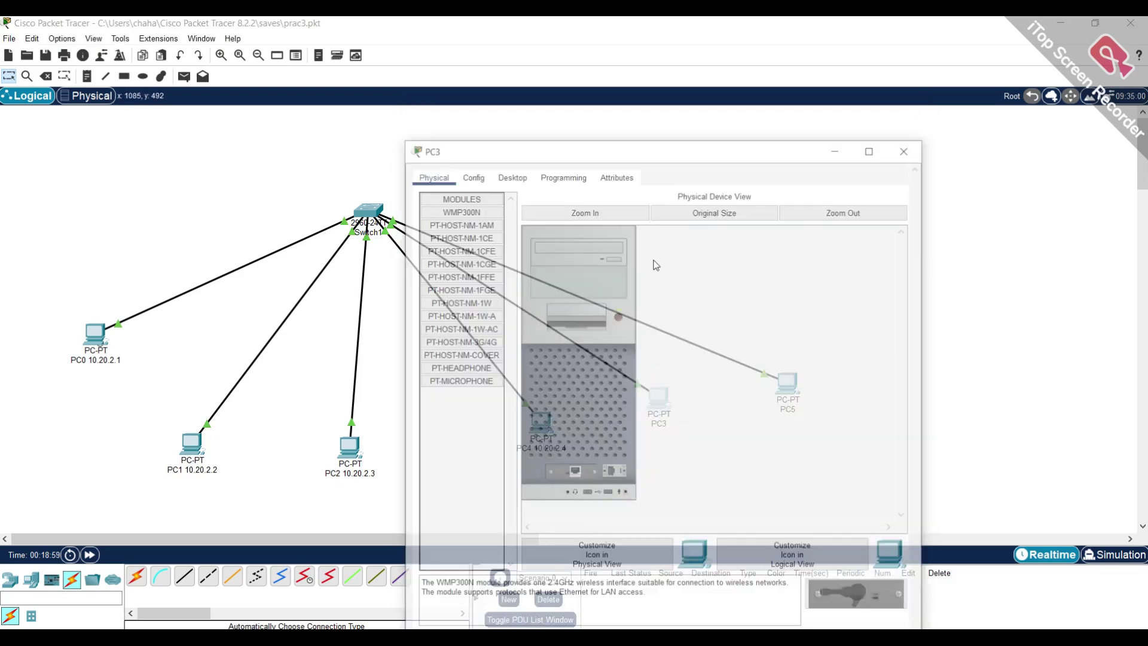
{"action": "left_click", "coordinate": [562, 136]}
{"action": "left_click", "coordinate": [510, 136]}
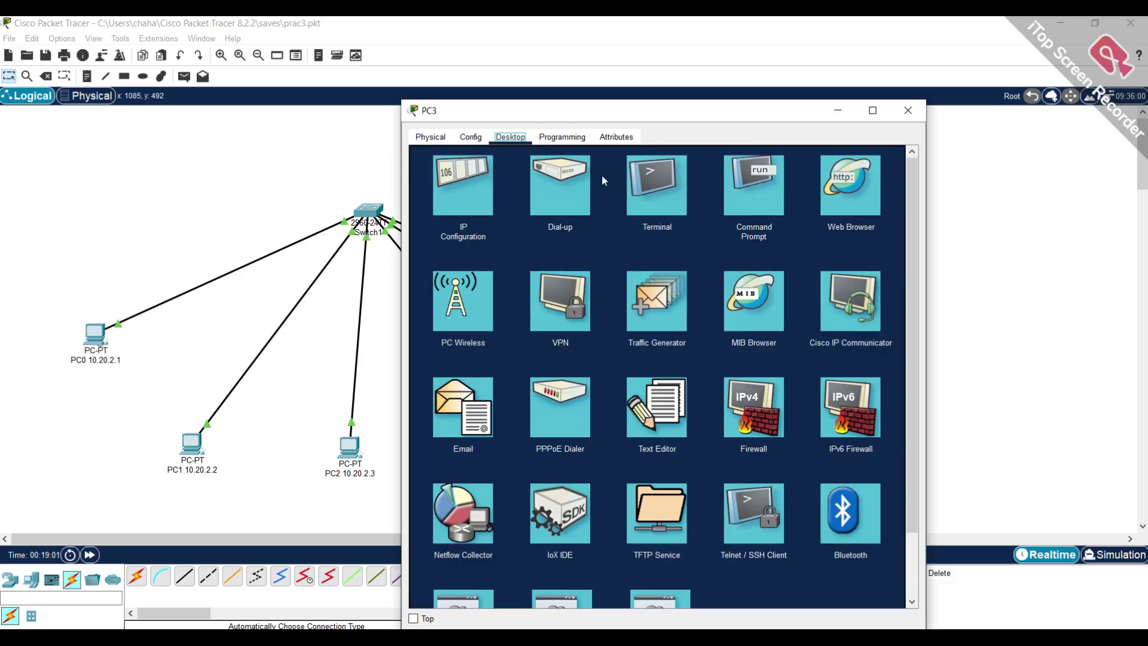
{"action": "left_click", "coordinate": [755, 186]}
{"action": "left_click", "coordinate": [479, 139]}
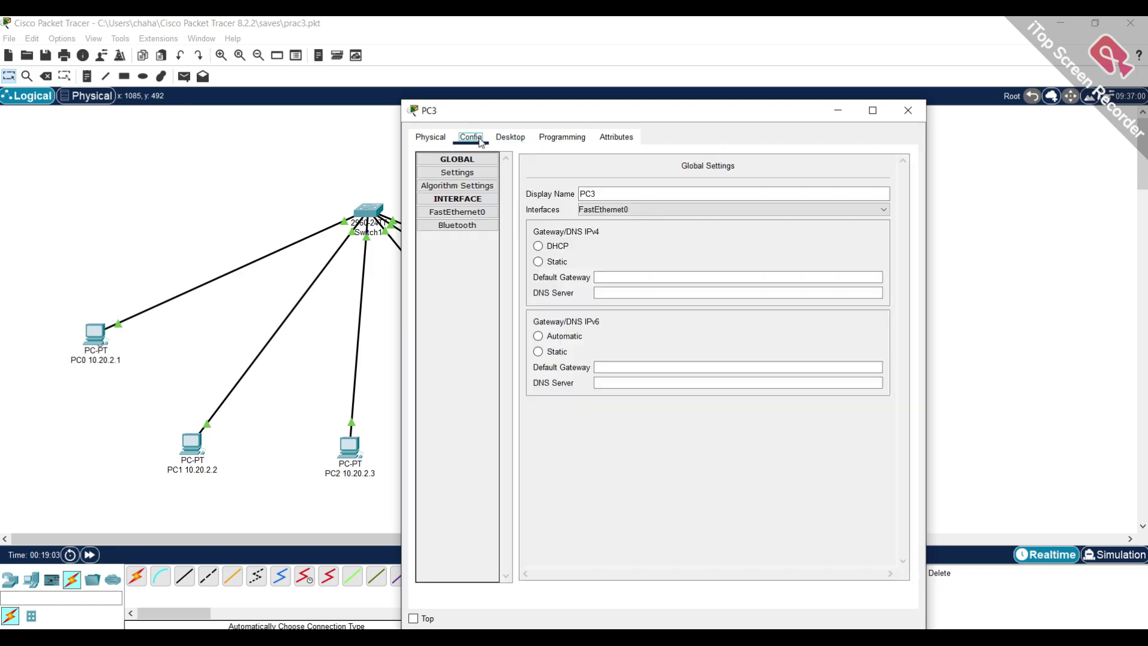
{"action": "left_click", "coordinate": [620, 276]}
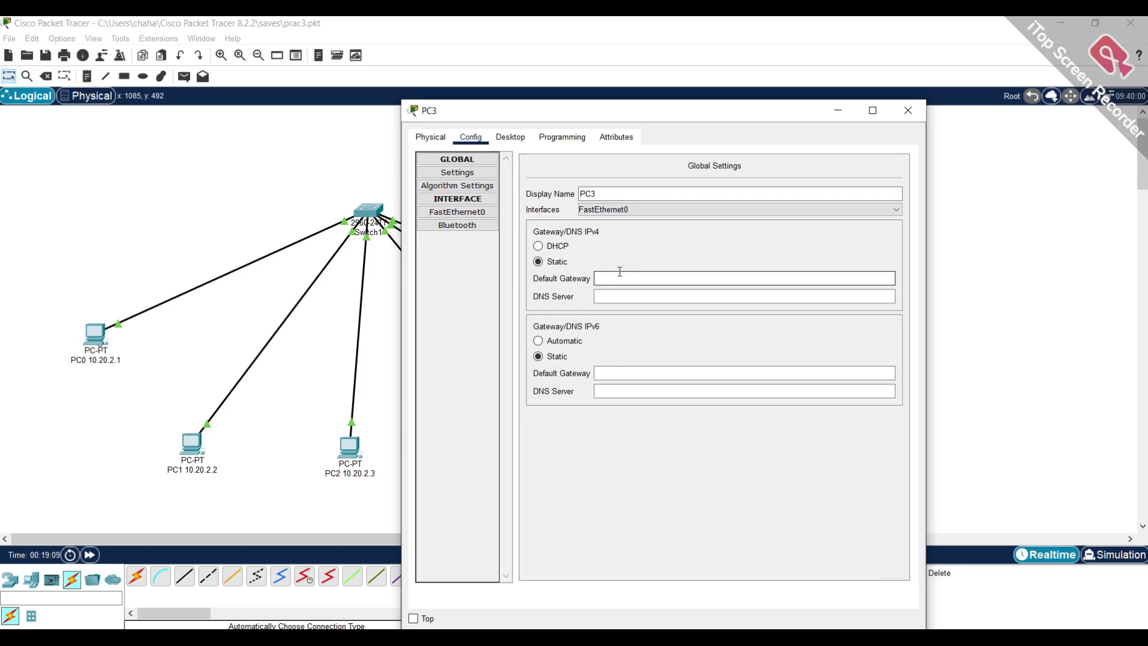
{"action": "left_click", "coordinate": [510, 137]}
{"action": "left_click", "coordinate": [472, 139]}
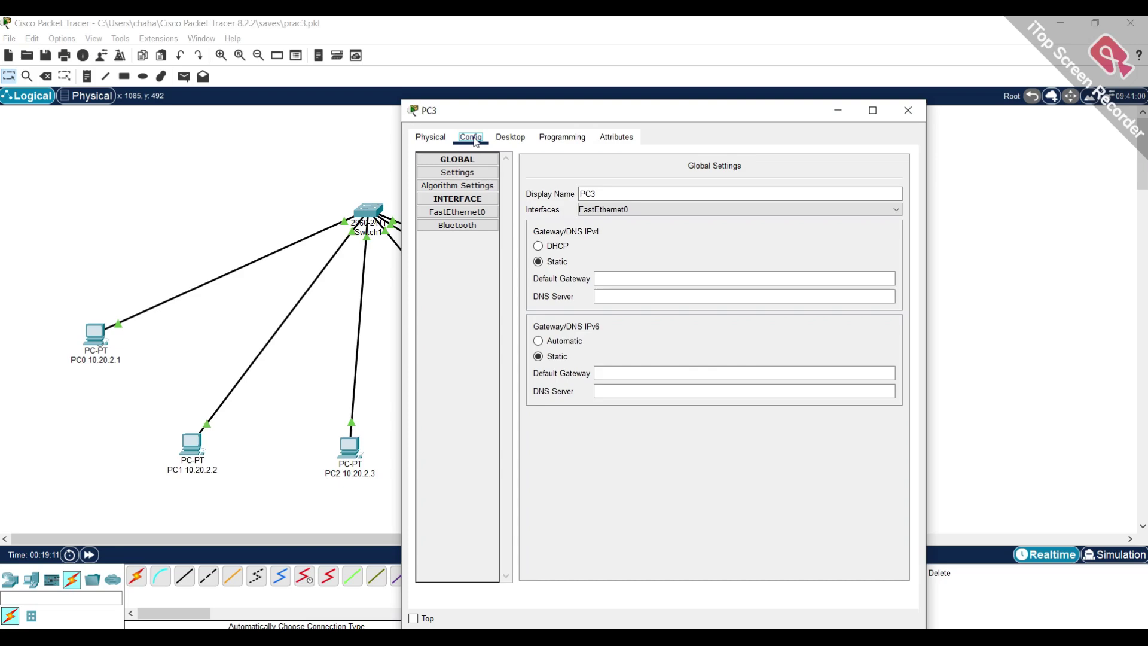
{"action": "left_click", "coordinate": [513, 138]}
{"action": "left_click", "coordinate": [903, 165]}
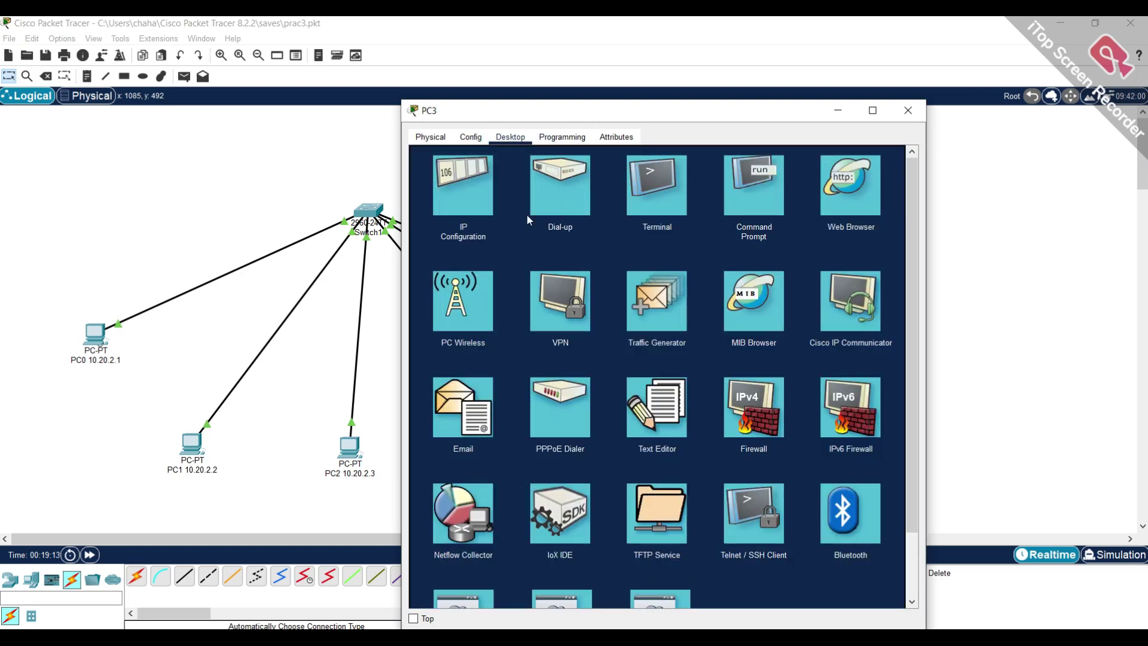
Assign PC3 the static IPv4 address 10.20.2.5 with the default subnet mask, copy the address, and close its window.
{"action": "left_click", "coordinate": [463, 191]}
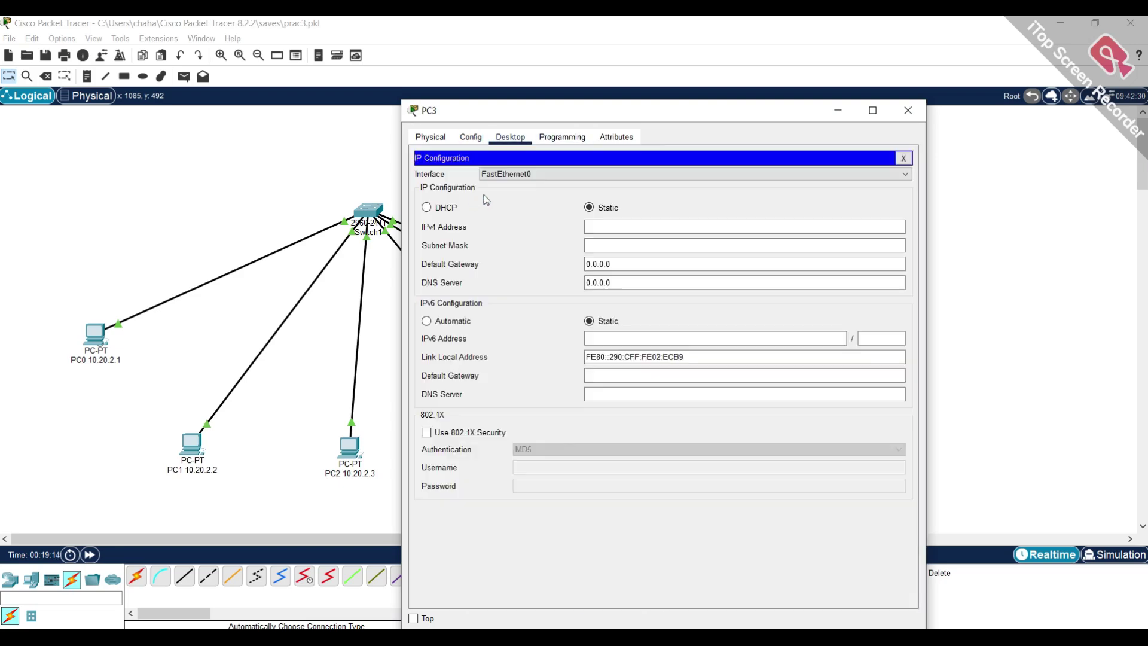
{"action": "left_click", "coordinate": [655, 225]}
{"action": "type", "text": "10.20.2.4"}
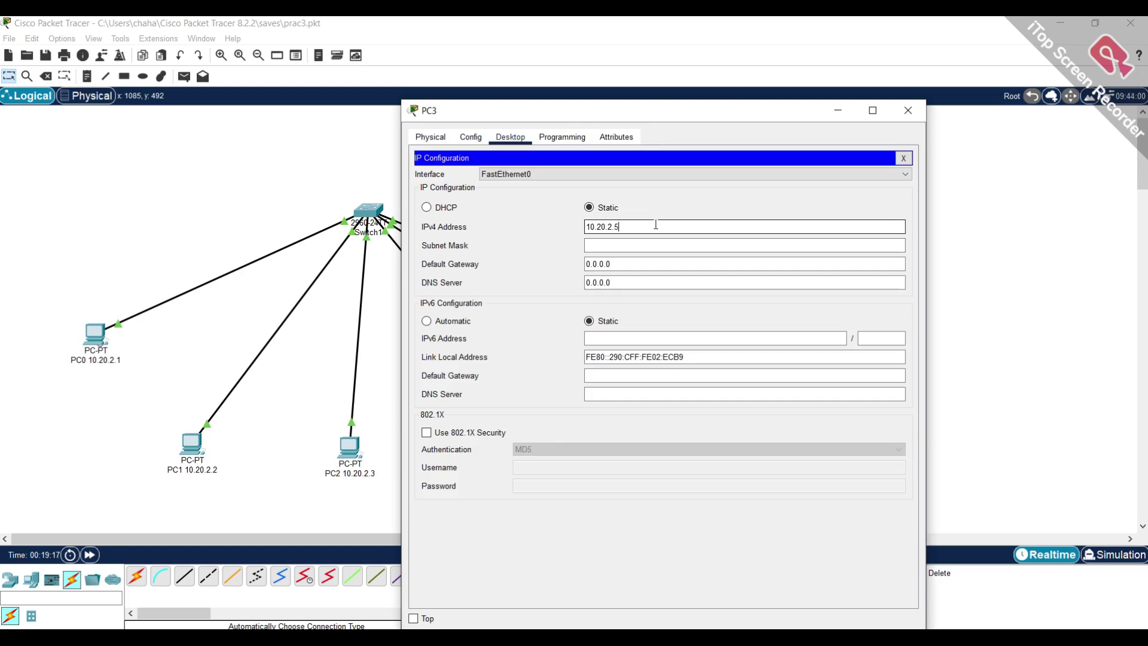
{"action": "left_click_drag", "start_coordinate": [655, 225], "coordinate": [554, 215]}
{"action": "key", "text": "ctrl+c"}
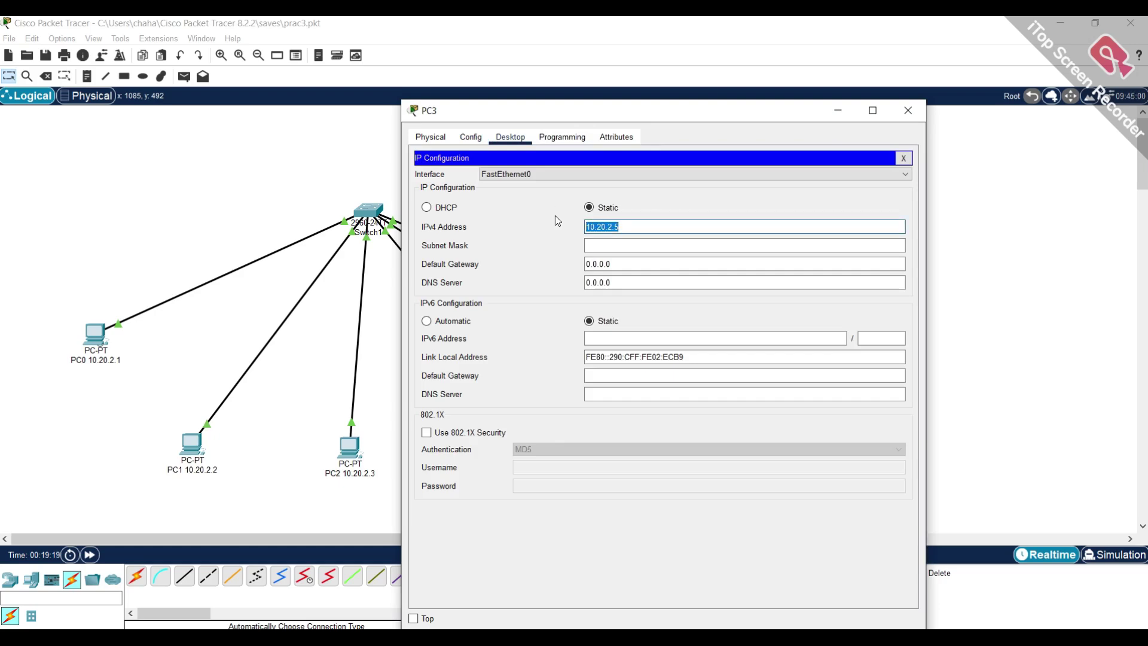
{"action": "key", "text": "Tab"}
{"action": "left_click", "coordinate": [912, 112]}
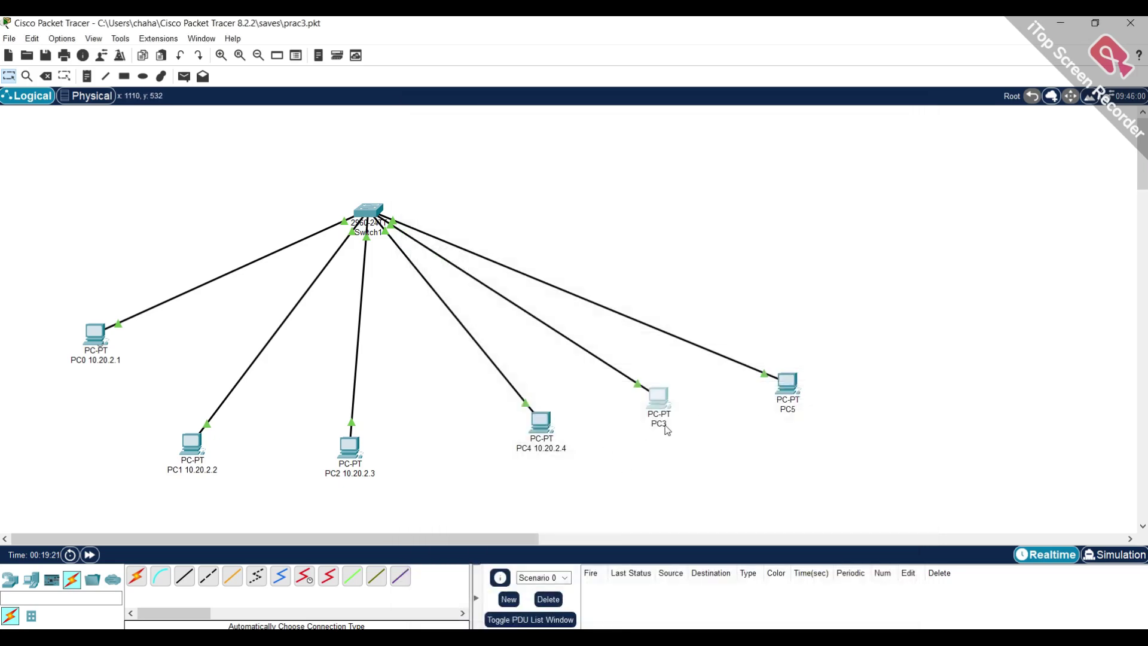
Append the address 10.20.2.5 to PC3's label in the workspace.
{"action": "left_click", "coordinate": [670, 420]}
{"action": "type", "text": "10.20.2.5"}
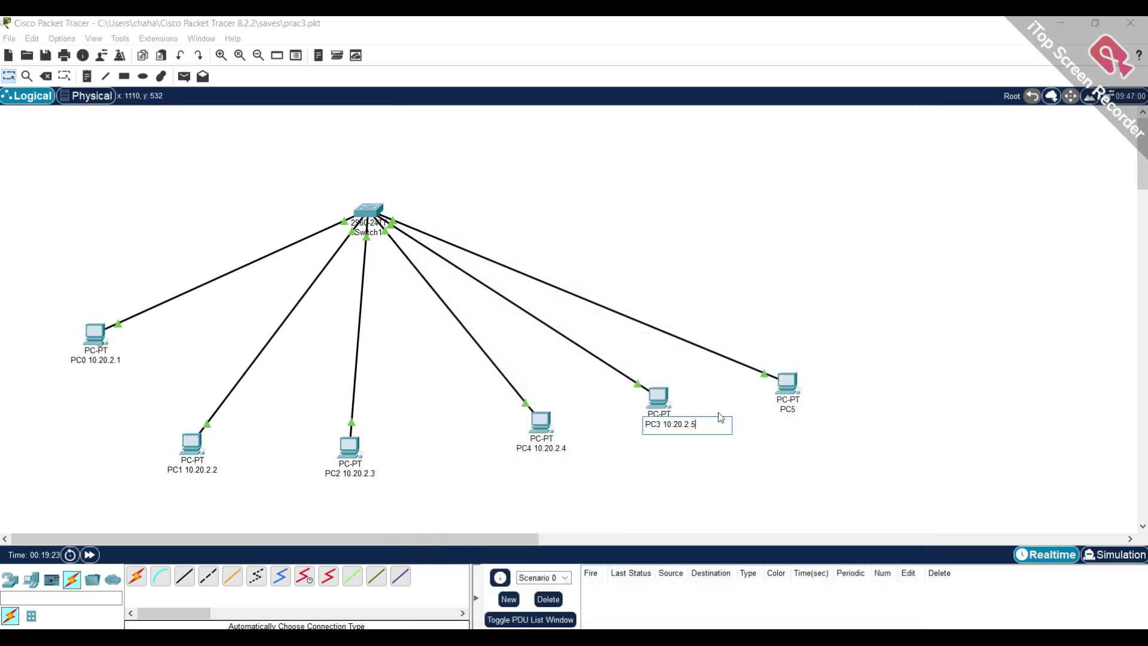
Assign PC5 the static IPv4 address 10.20.2.6 with subnet mask 255.0.0.0, and close its window.
{"action": "left_click", "coordinate": [792, 387]}
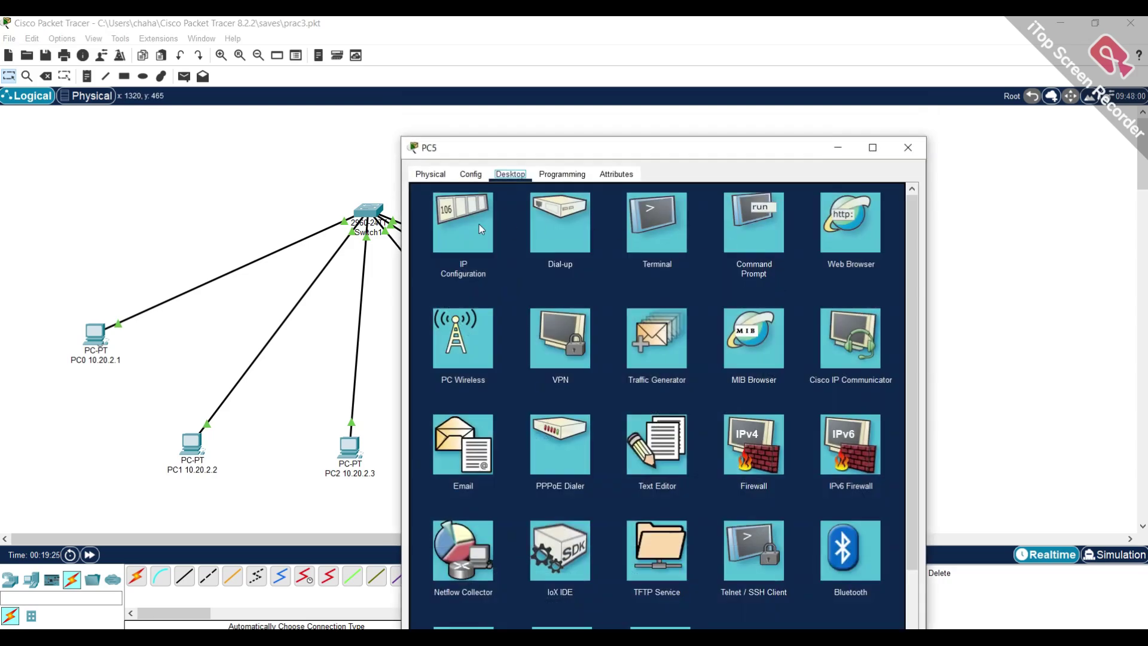
{"action": "left_click", "coordinate": [479, 224]}
{"action": "left_click", "coordinate": [688, 253]}
{"action": "key", "text": "ctrl+v"}
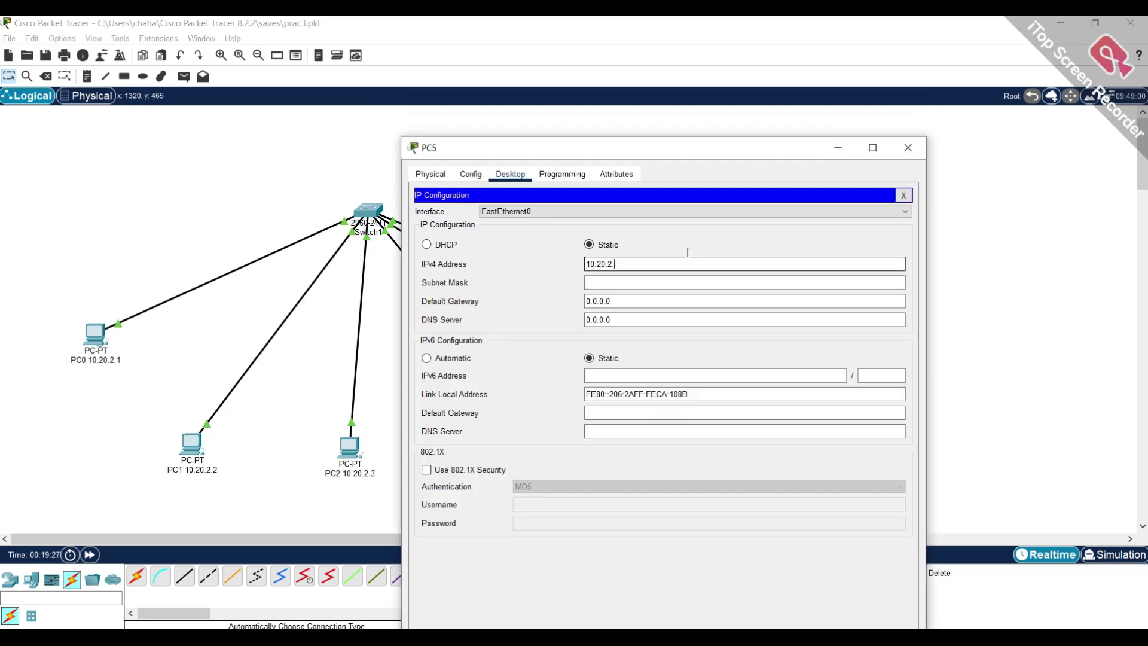
{"action": "key", "text": "Tab"}
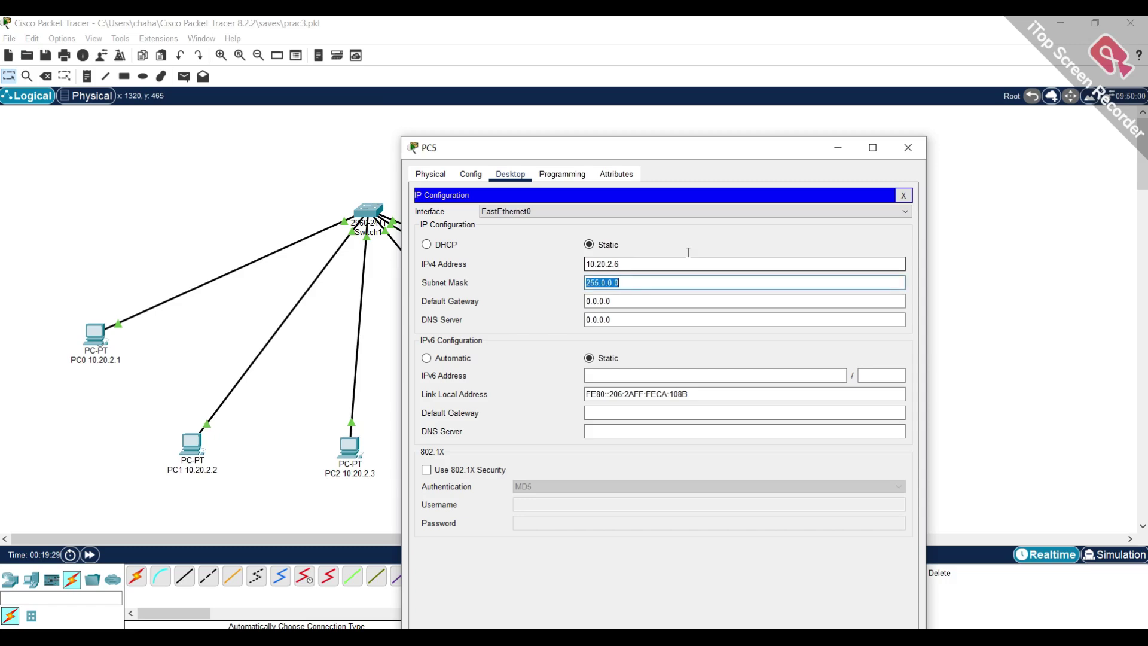
{"action": "key", "text": "shift+Tab"}
{"action": "left_click", "coordinate": [907, 147]}
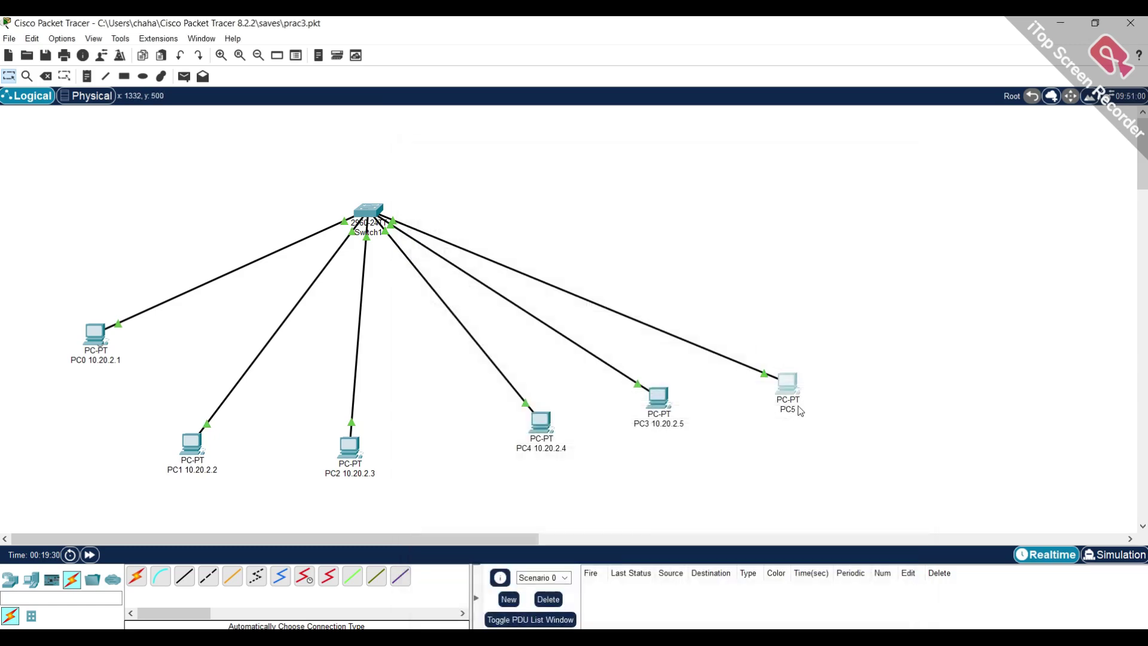
Append the address 10.20.2.6 to PC5's label in the workspace.
{"action": "left_click", "coordinate": [788, 385]}
{"action": "left_click", "coordinate": [906, 119]}
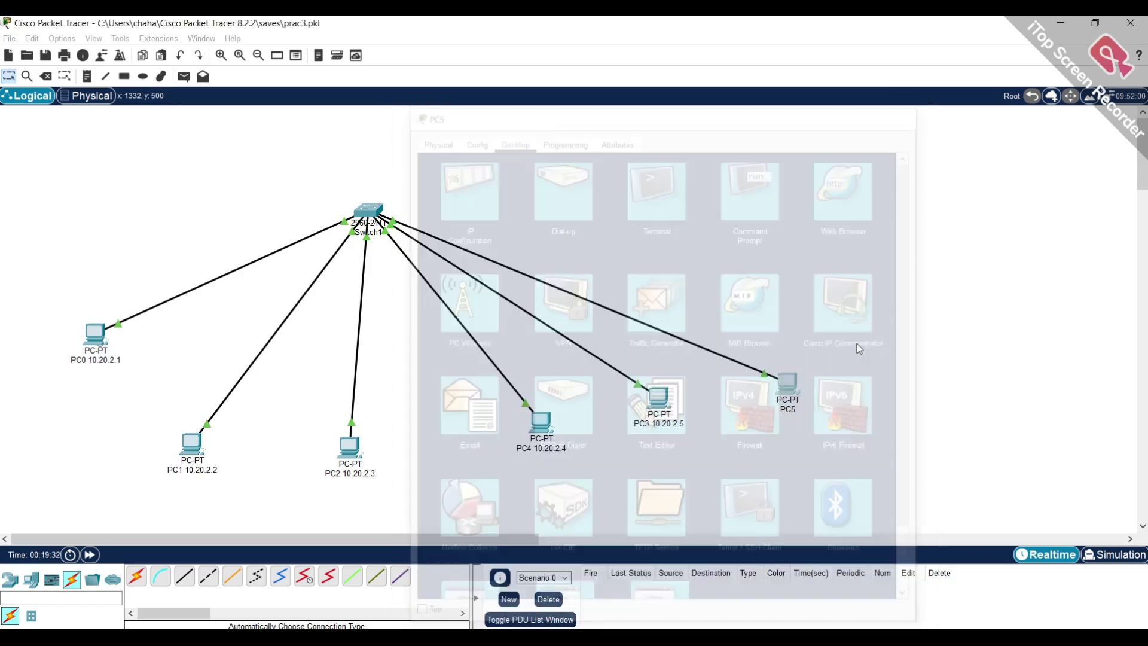
{"action": "left_click", "coordinate": [787, 406]}
{"action": "type", "text": "10.20.2.6"}
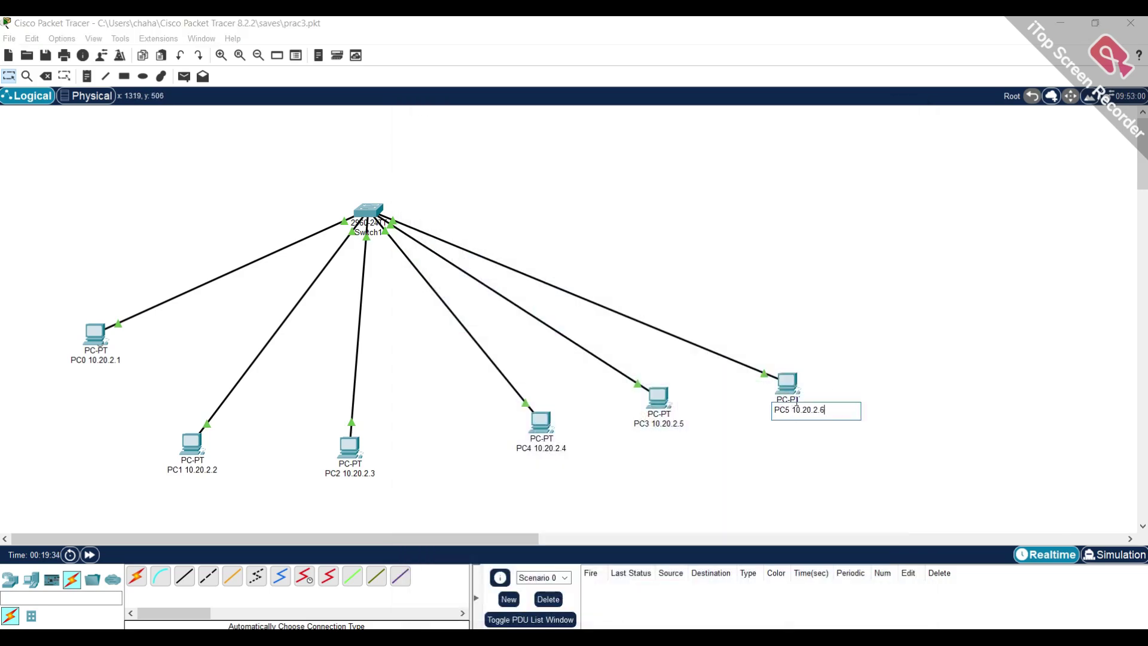
{"action": "key", "text": "Return"}
Review PC0's IP configuration, and close its window.
{"action": "left_click", "coordinate": [96, 335]}
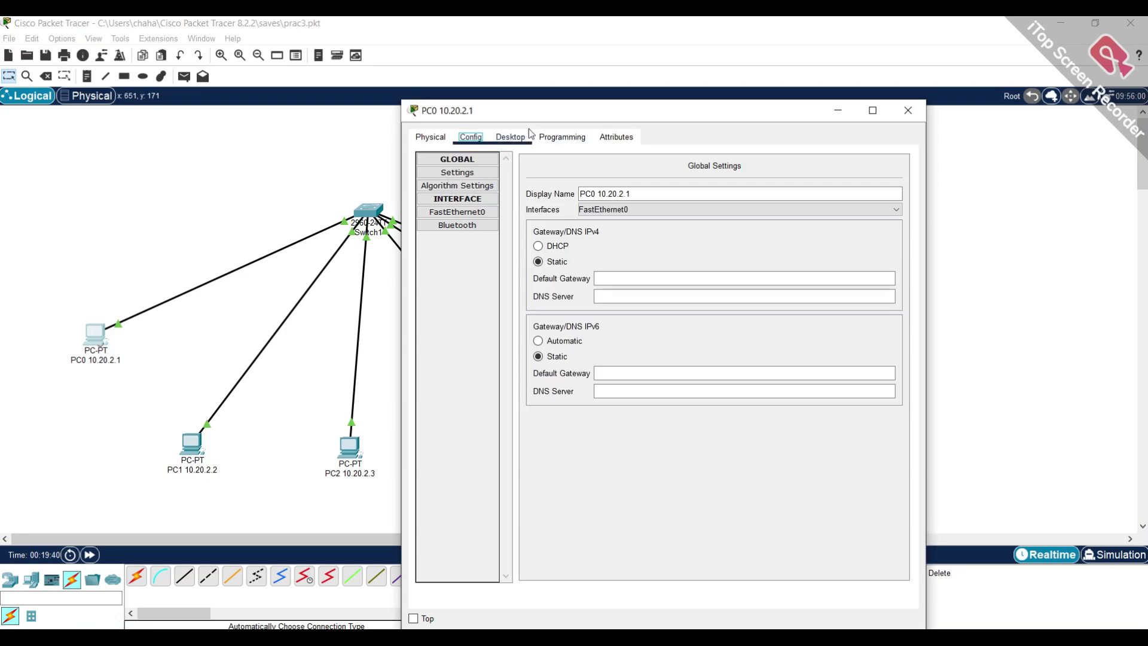
{"action": "left_click", "coordinate": [510, 137]}
{"action": "left_click", "coordinate": [461, 207]}
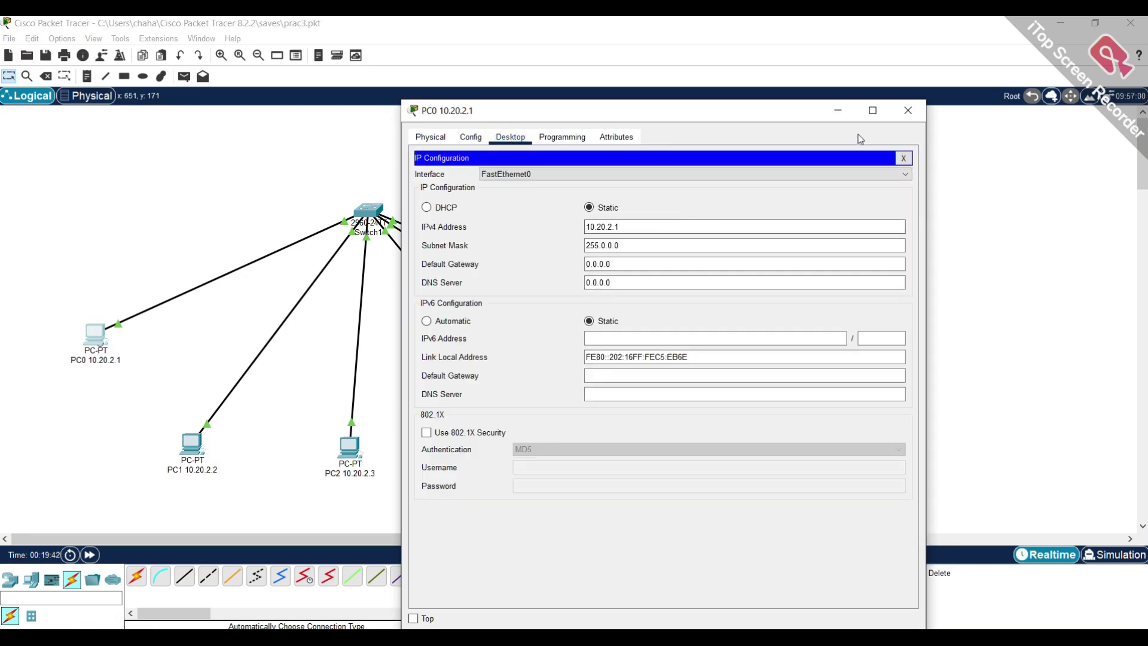
{"action": "left_click", "coordinate": [908, 110]}
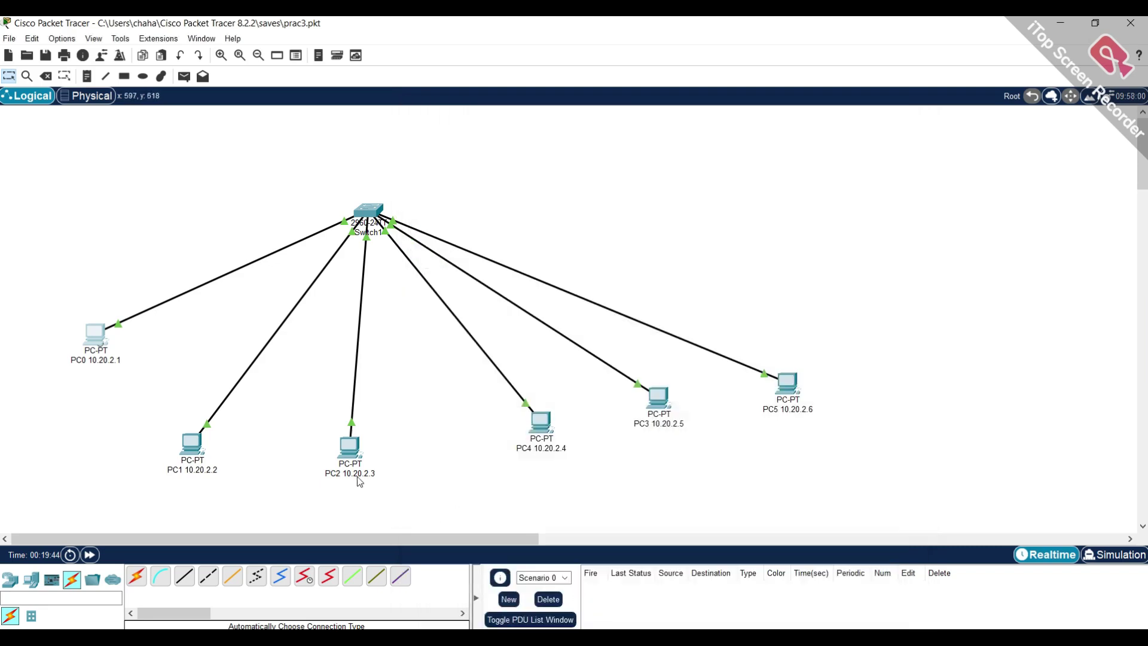
Rearrange the topology by shifting the switch toward the center of the PCs and spreading PC4, PC3 and PC5 slightly outward.
{"action": "left_click_drag", "start_coordinate": [374, 213], "coordinate": [437, 200]}
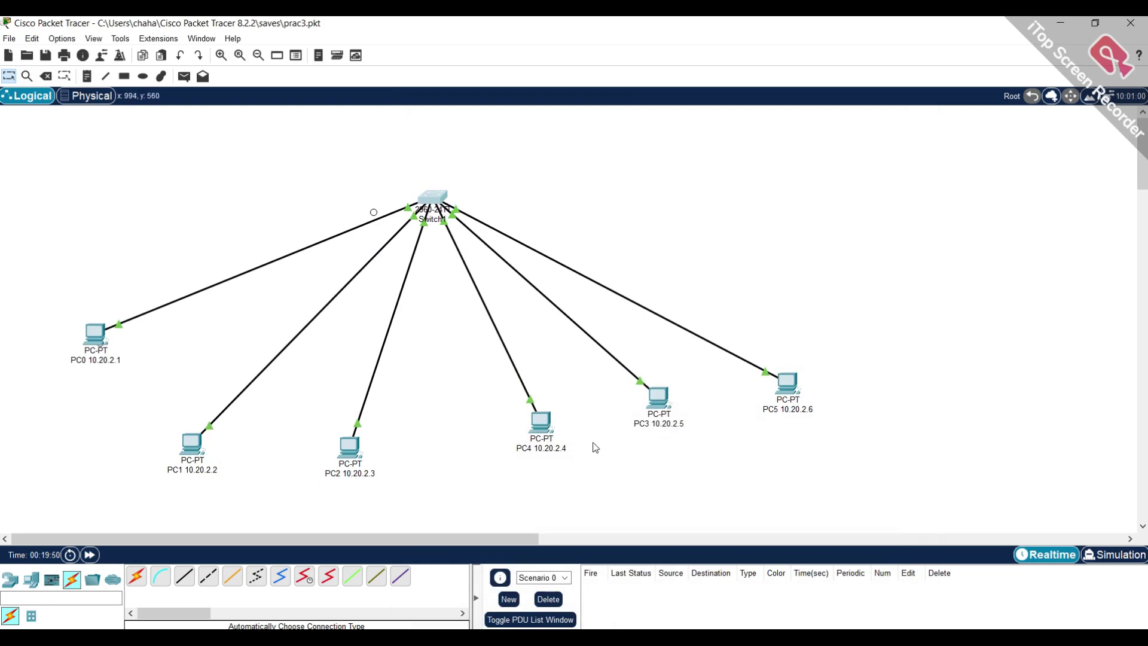
{"action": "left_click_drag", "start_coordinate": [543, 420], "coordinate": [560, 429]}
{"action": "left_click_drag", "start_coordinate": [656, 415], "coordinate": [679, 432]}
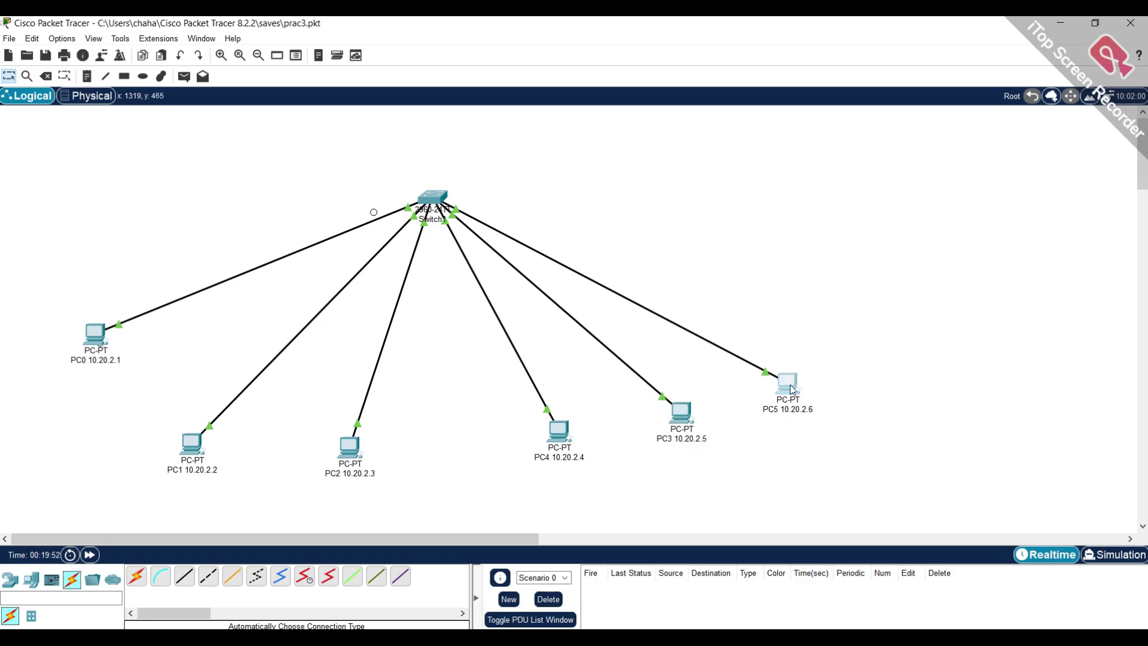
{"action": "left_click_drag", "start_coordinate": [786, 387], "coordinate": [818, 399]}
Open PC5's Command Prompt with its window moved aside, and end the paused ipconfig /all output.
{"action": "left_click", "coordinate": [813, 402]}
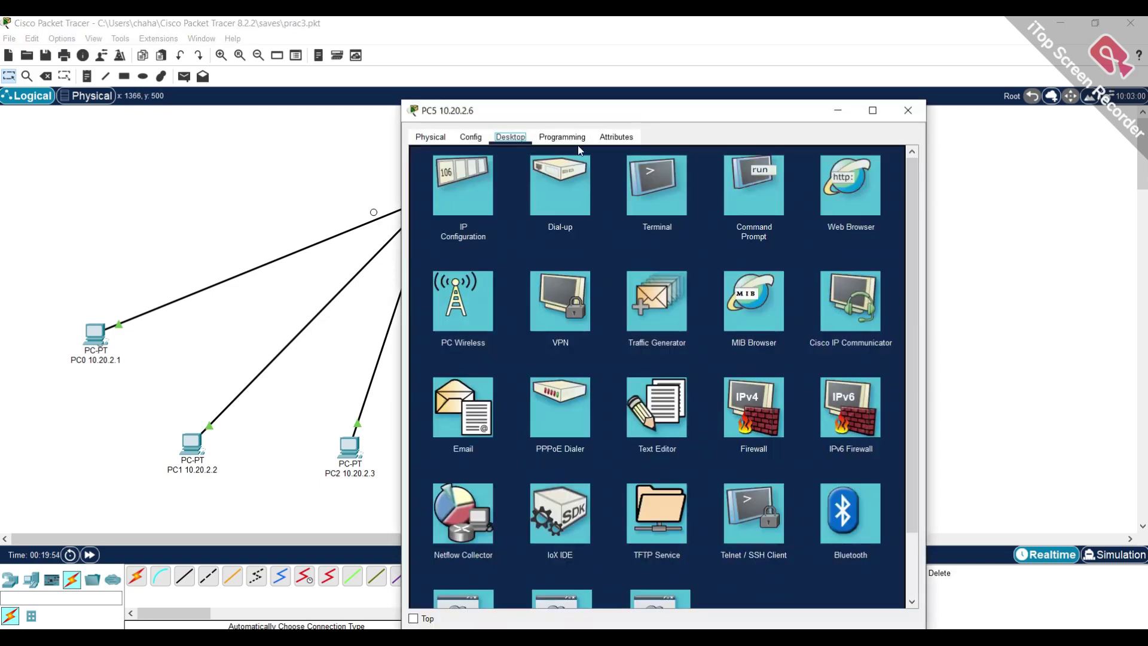
{"action": "left_click", "coordinate": [561, 136]}
{"action": "left_click_drag", "start_coordinate": [638, 119], "coordinate": [818, 199]}
{"action": "left_click", "coordinate": [646, 184]}
{"action": "left_click", "coordinate": [897, 232]}
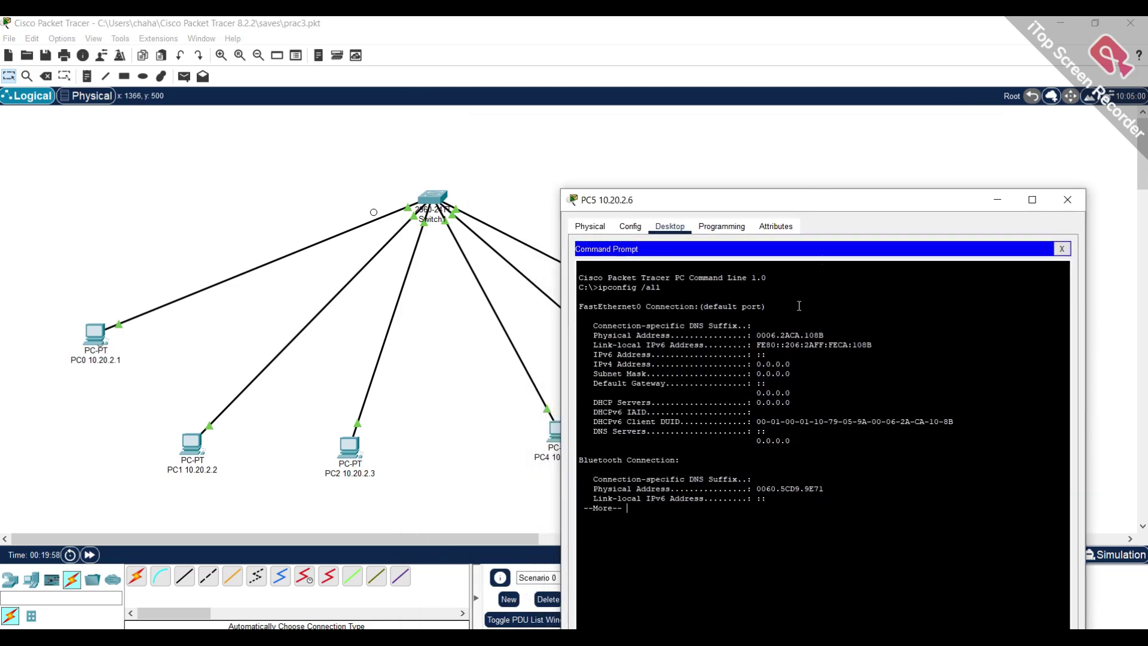
{"action": "left_click_drag", "start_coordinate": [595, 287], "coordinate": [661, 288]}
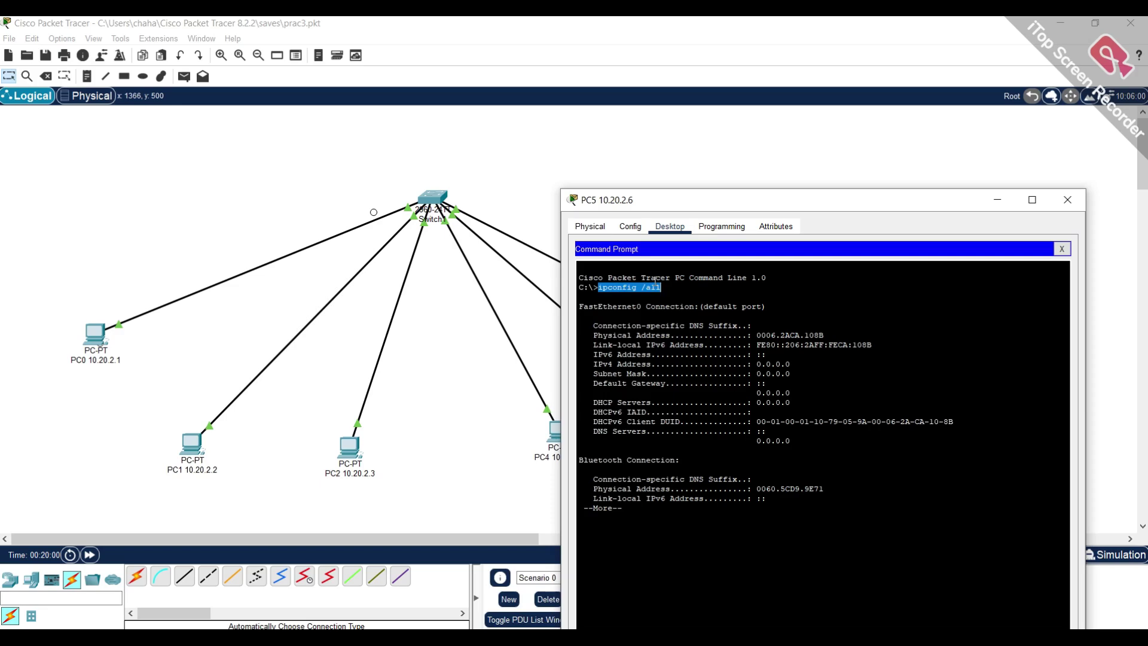
{"action": "key", "text": "ctrl+c"}
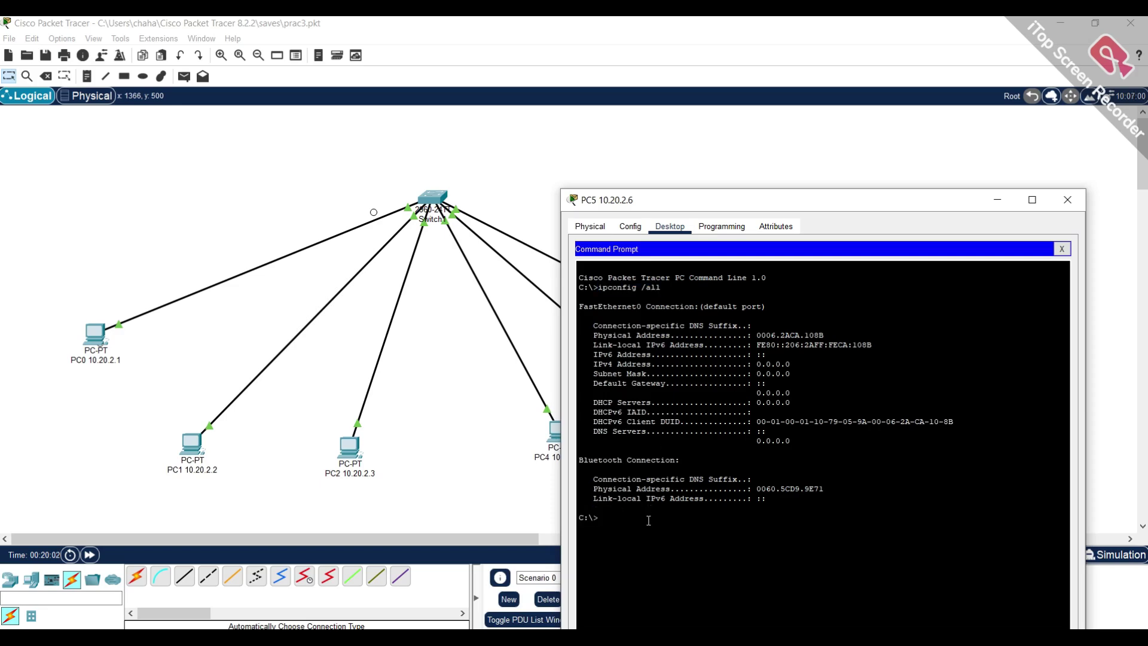
Try to run the command ip config /all in PC5's Command Prompt.
{"action": "key", "text": "Return"}
{"action": "type", "text": "ip config /"}
{"action": "key", "text": "super+w"}
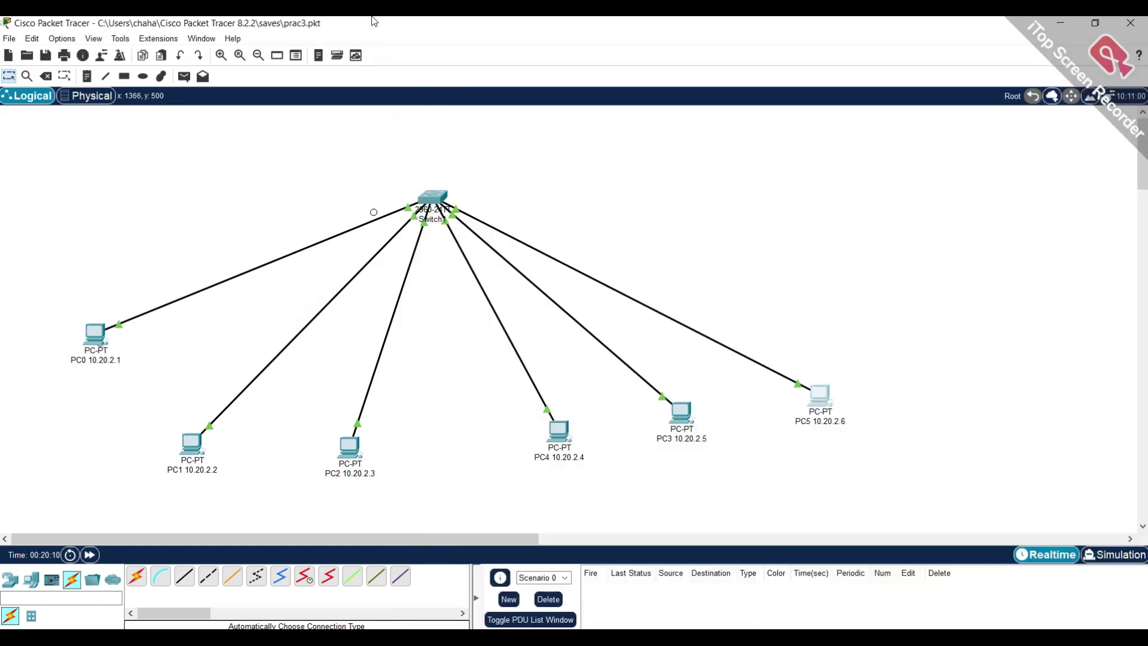
{"action": "left_click", "coordinate": [373, 19]}
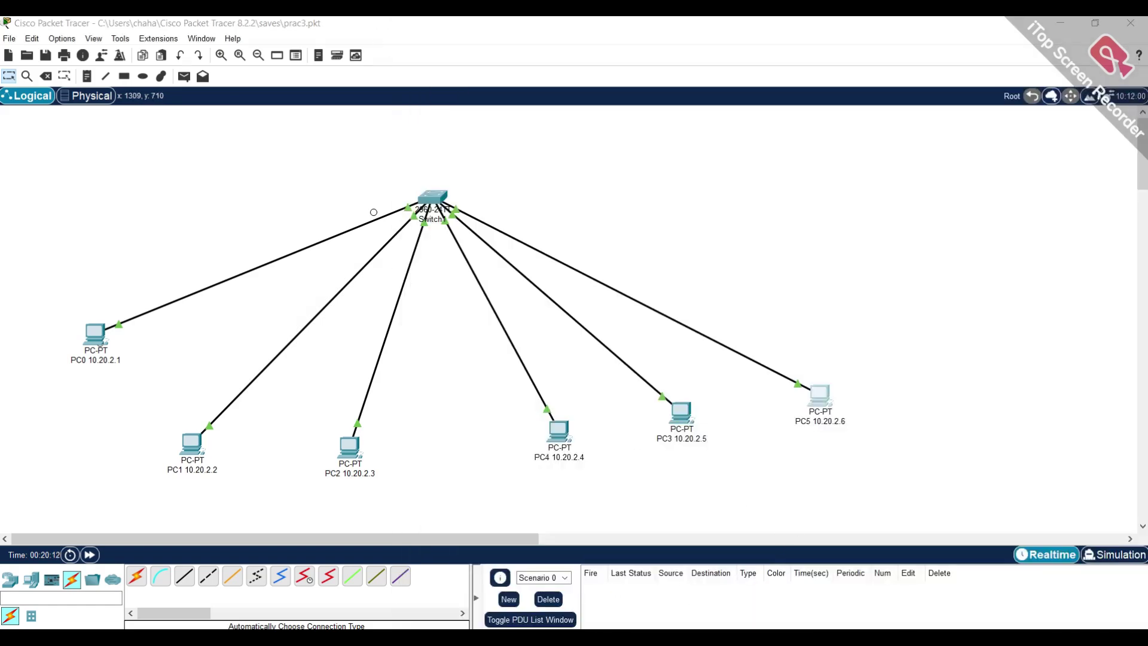
{"action": "left_click", "coordinate": [747, 585]}
{"action": "key", "text": "Return"}
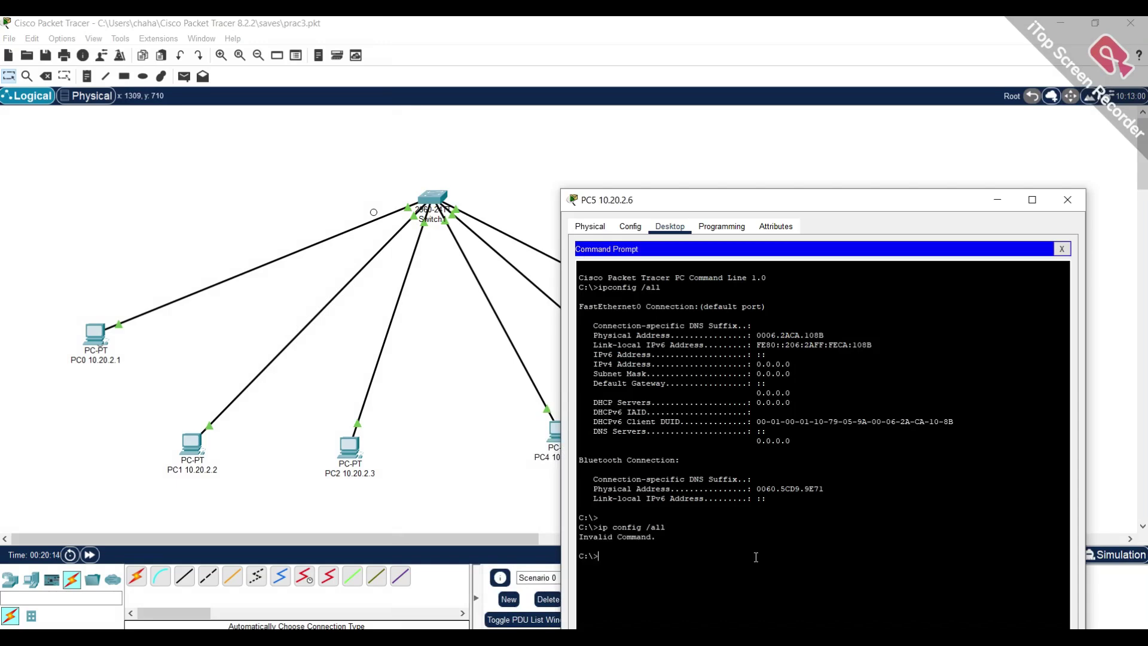
Rerun the earlier ipconfig /all command on PC5 to check its IP settings.
{"action": "key", "text": "Up"}
{"action": "key", "text": "Up"}
{"action": "key", "text": "Return"}
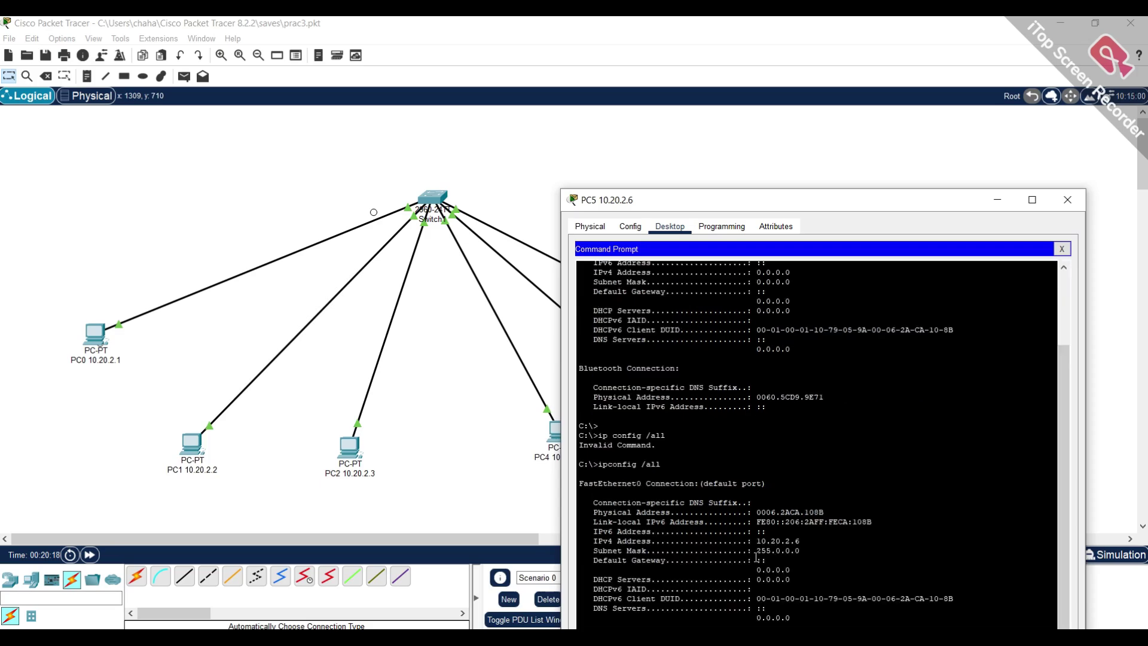
Reposition PC5's window, highlight the IPv4 address in the ipconfig output, and advance the paused listing to its end.
{"action": "left_click_drag", "start_coordinate": [786, 201], "coordinate": [816, 97]}
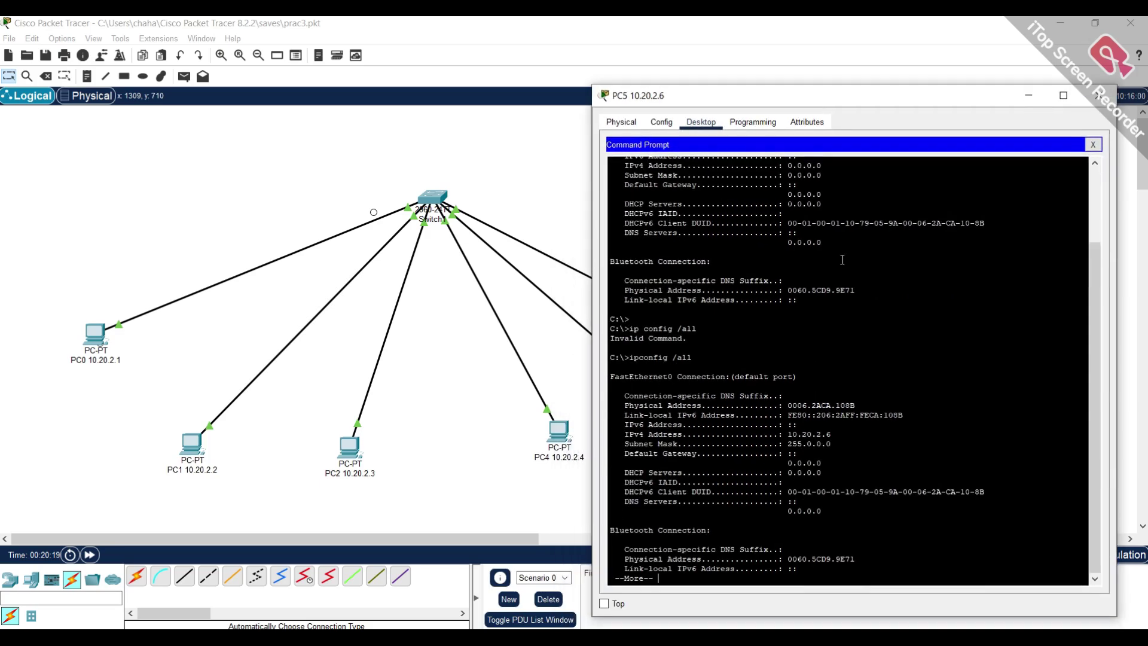
{"action": "left_click_drag", "start_coordinate": [784, 434], "coordinate": [832, 434]}
{"action": "scroll", "coordinate": [820, 343], "scroll_direction": "up", "scroll_amount": 1}
{"action": "scroll", "coordinate": [825, 523], "scroll_direction": "down", "scroll_amount": 1}
{"action": "key", "text": "space"}
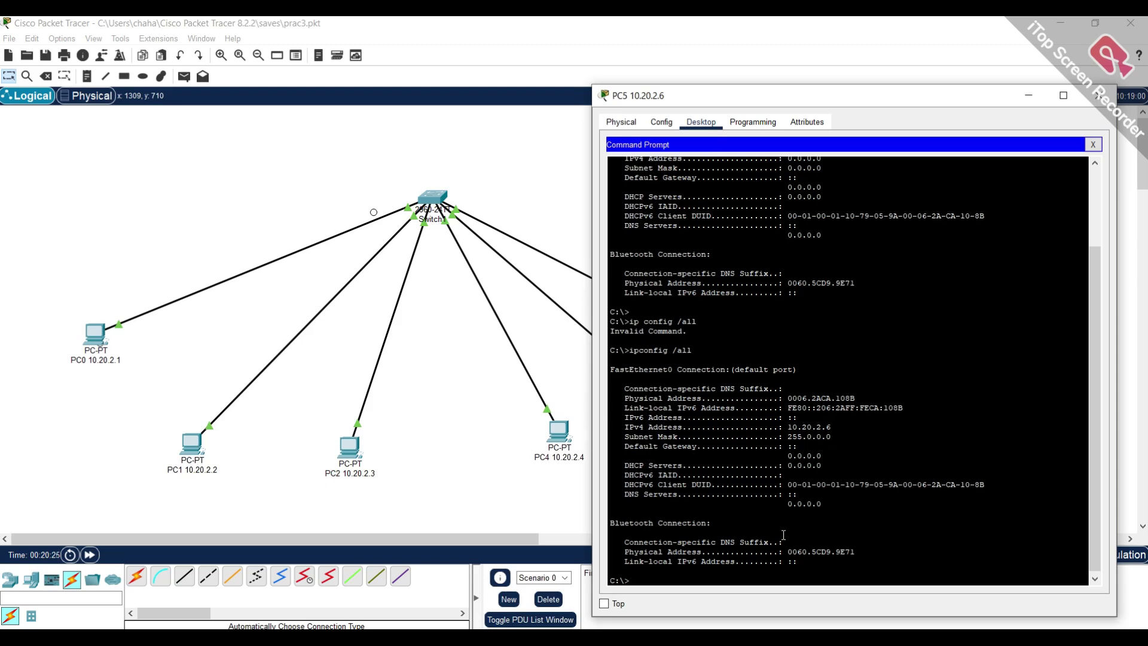
Ping PC1 at 10.20.2.2 from PC5's Command Prompt.
{"action": "type", "text": "ping 10"}
{"action": "type", "text": ".20.2.2"}
{"action": "key", "text": "Return"}
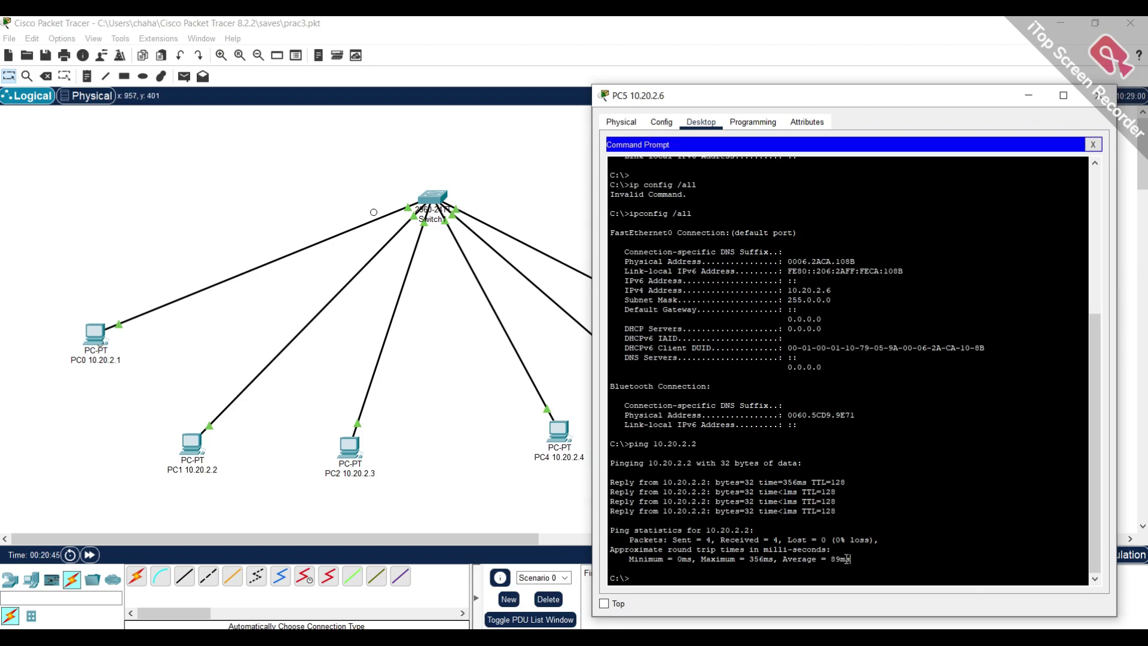
Highlight the ping replies and statistics in PC5's Command Prompt to review them, and close PC5's window.
{"action": "left_click_drag", "start_coordinate": [849, 559], "coordinate": [613, 466]}
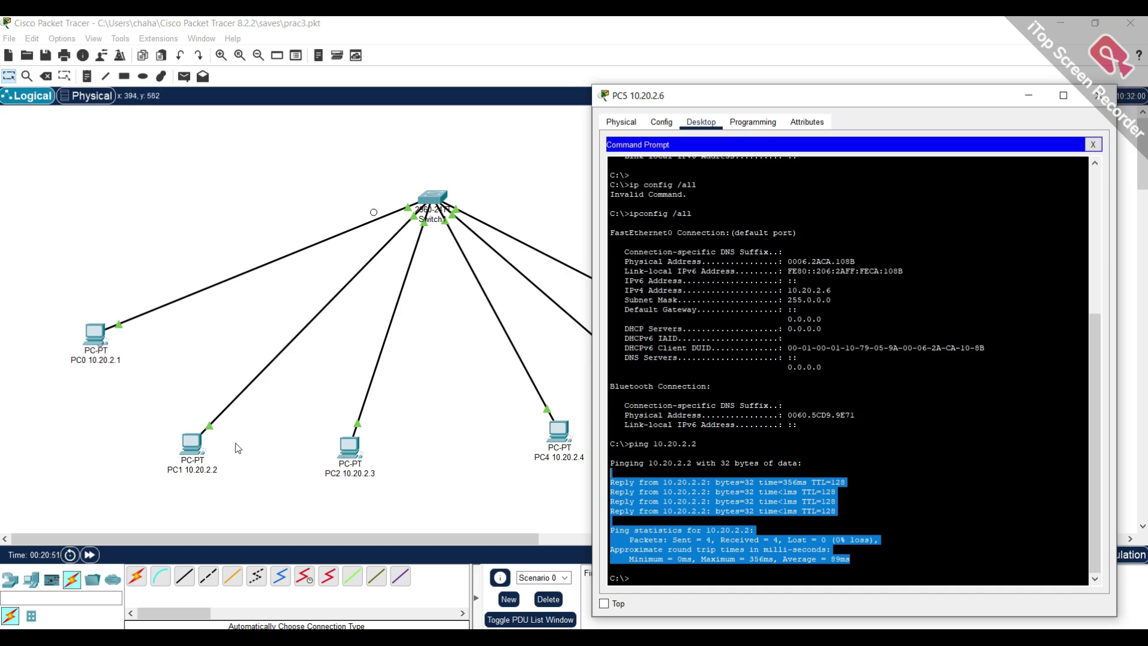
{"action": "left_click_drag", "start_coordinate": [850, 559], "coordinate": [596, 472]}
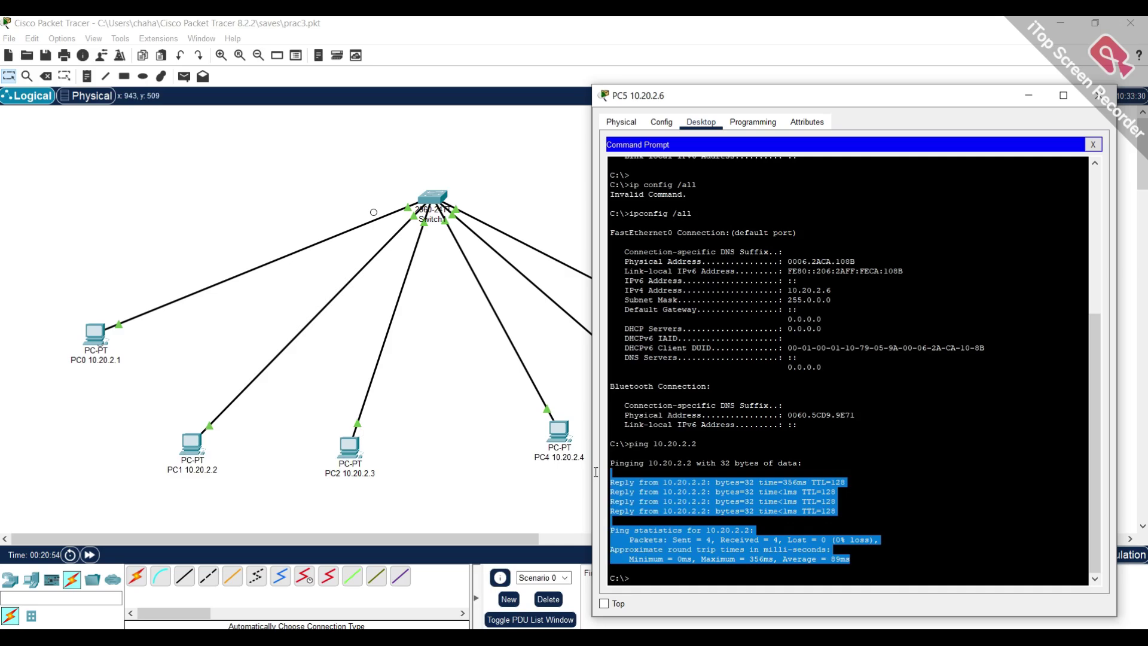
{"action": "left_click", "coordinate": [844, 489]}
{"action": "left_click_drag", "start_coordinate": [758, 467], "coordinate": [838, 511]}
{"action": "left_click_drag", "start_coordinate": [1107, 96], "coordinate": [1110, 98]}
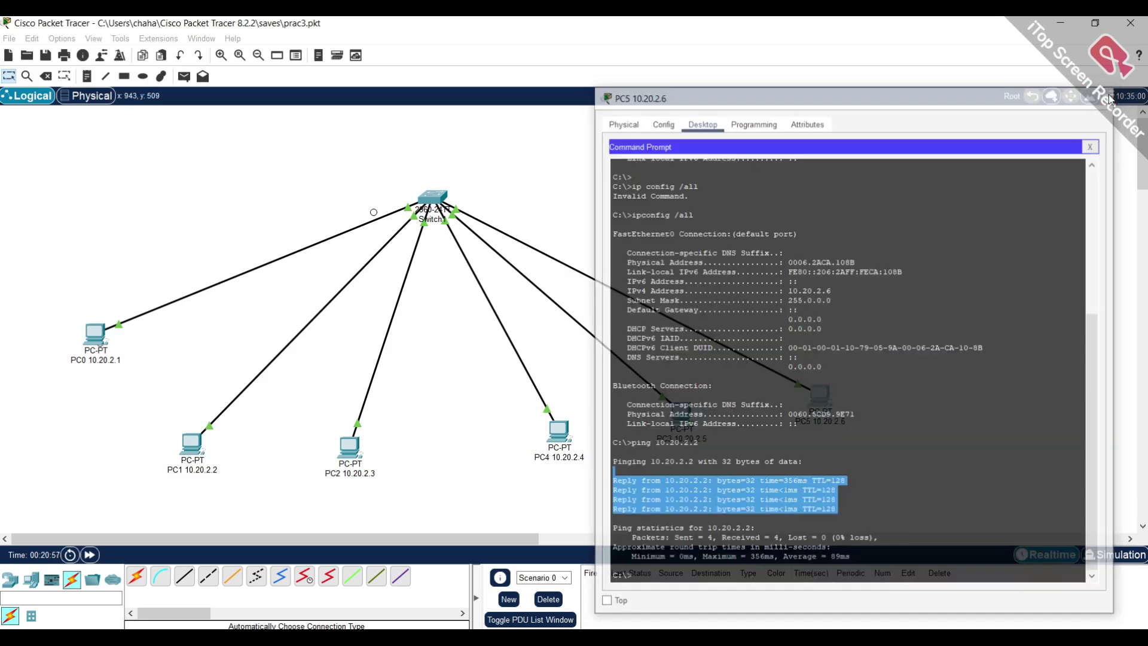
{"action": "left_click", "coordinate": [1110, 99]}
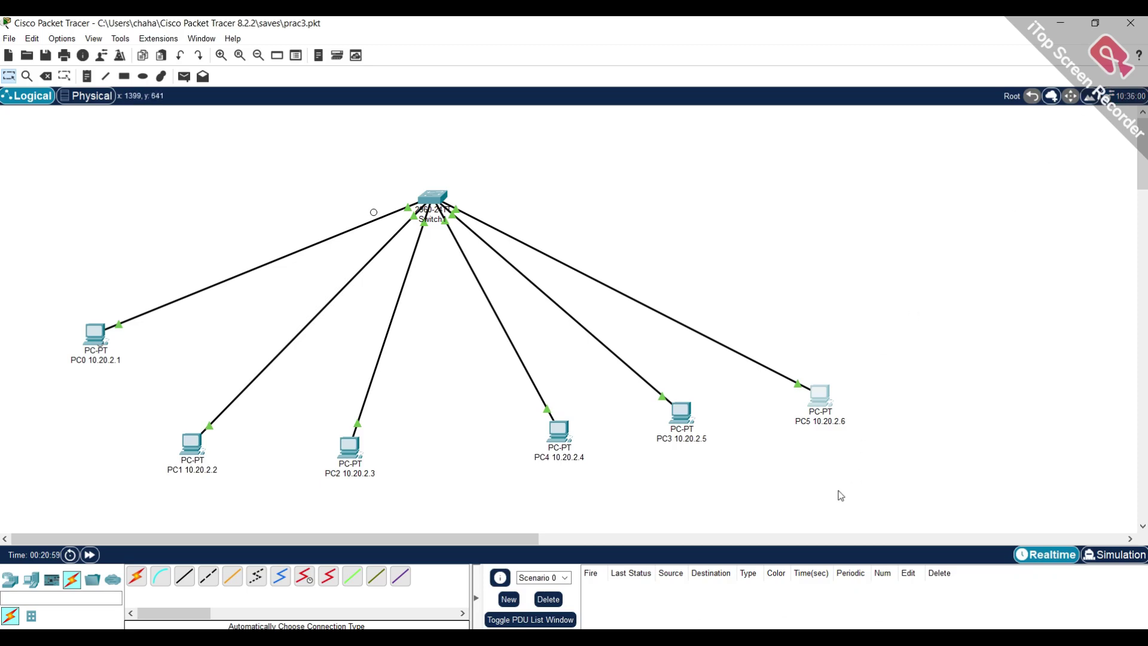
Send a simple PDU from PC0 (10.20.2.1) to PC2 (10.20.2.3).
{"action": "mouse_move", "coordinate": [434, 197]}
{"action": "left_click", "coordinate": [184, 76]}
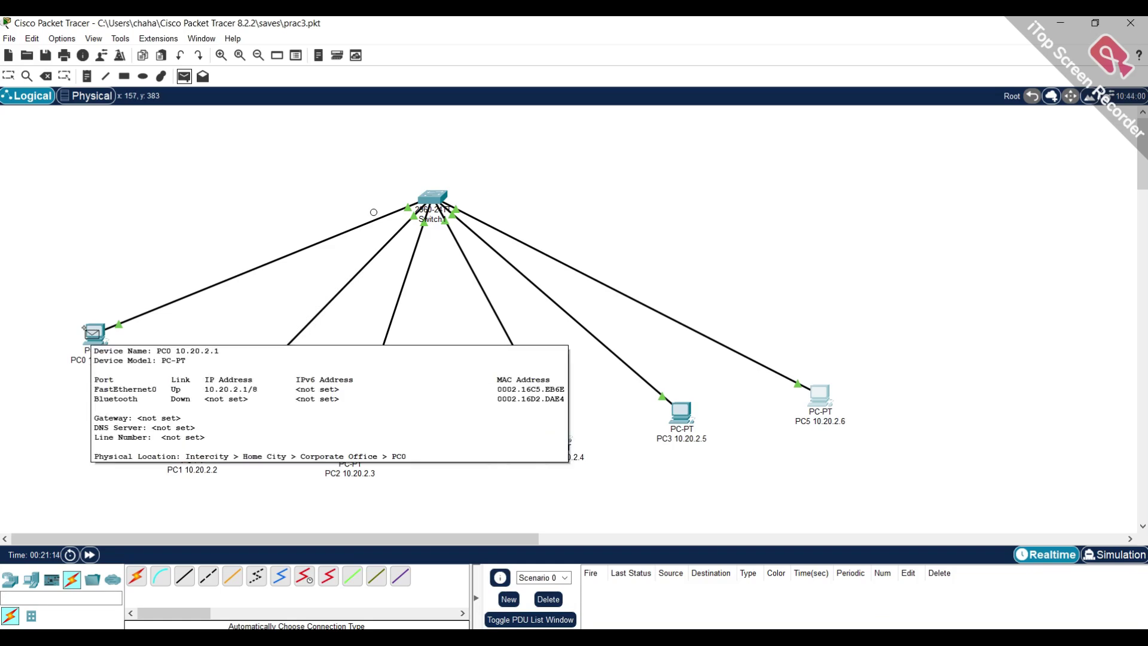
{"action": "left_click", "coordinate": [88, 332]}
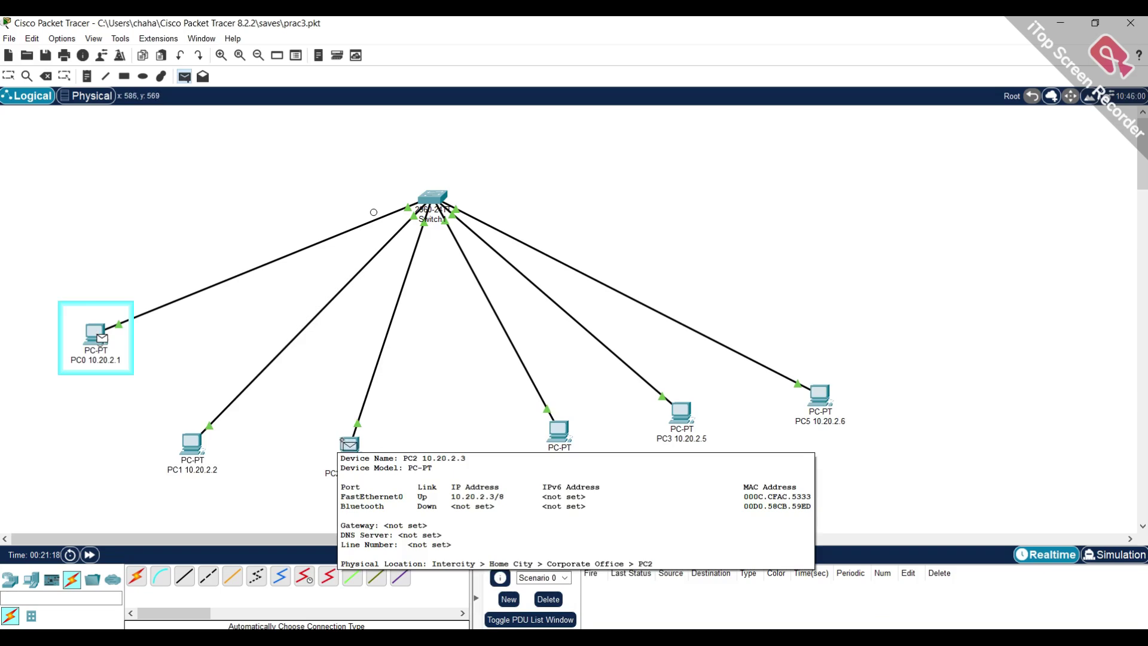
{"action": "left_click", "coordinate": [343, 441]}
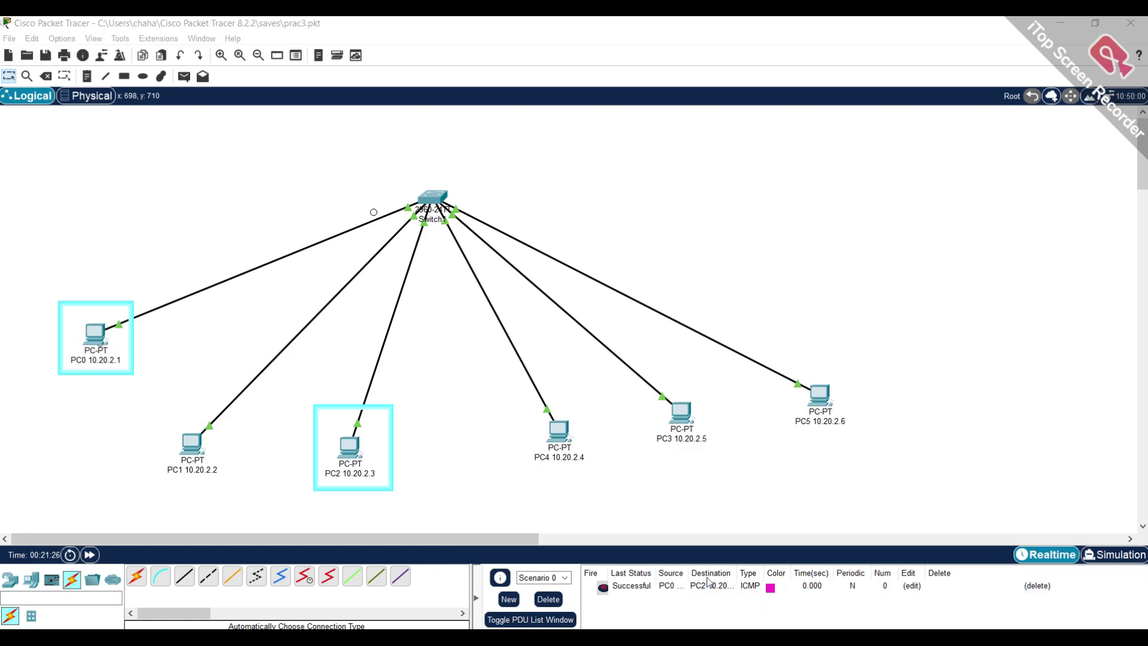
Widen the Destination, Last Status and Source columns of the PDU list so their full entries can be read.
{"action": "double_click", "coordinate": [737, 573]}
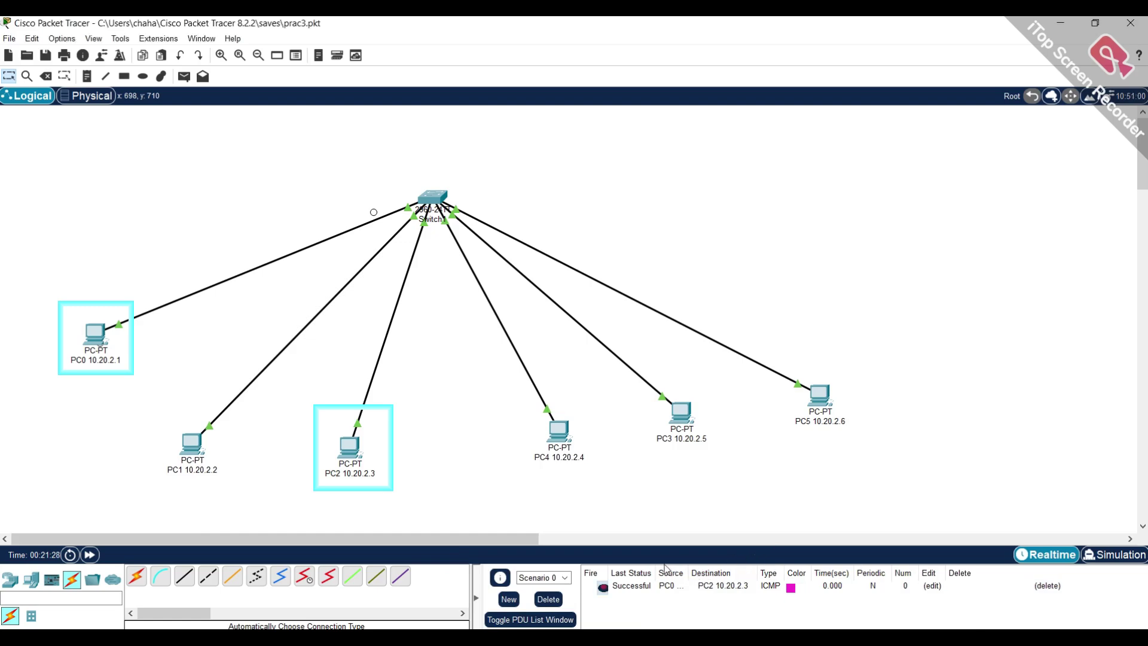
{"action": "left_click_drag", "start_coordinate": [655, 565], "coordinate": [674, 562]}
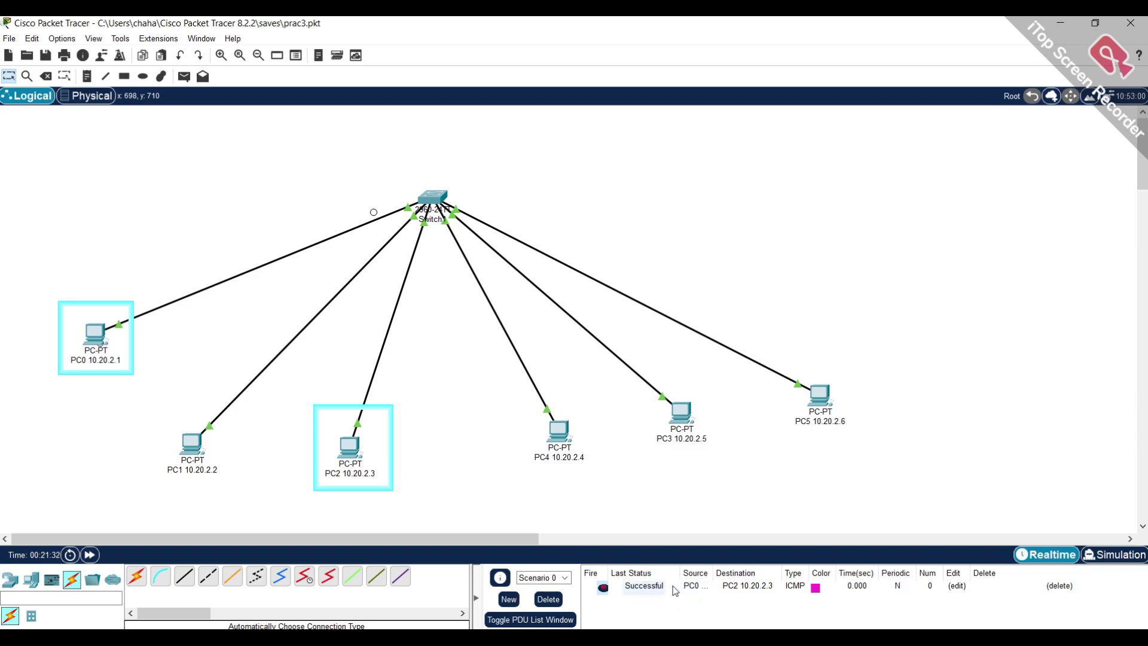
{"action": "left_click_drag", "start_coordinate": [713, 565], "coordinate": [742, 564]}
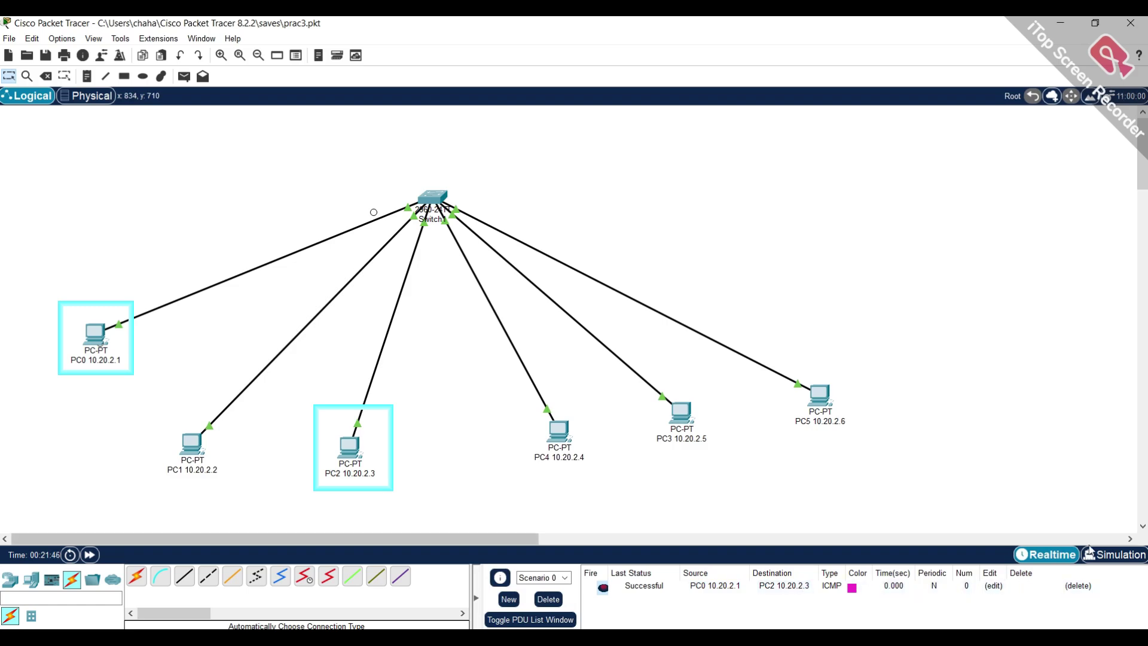
Enter simulation mode and advance the PC0-to-PC2 packet four events forward, one event at a time.
{"action": "left_click", "coordinate": [1109, 556]}
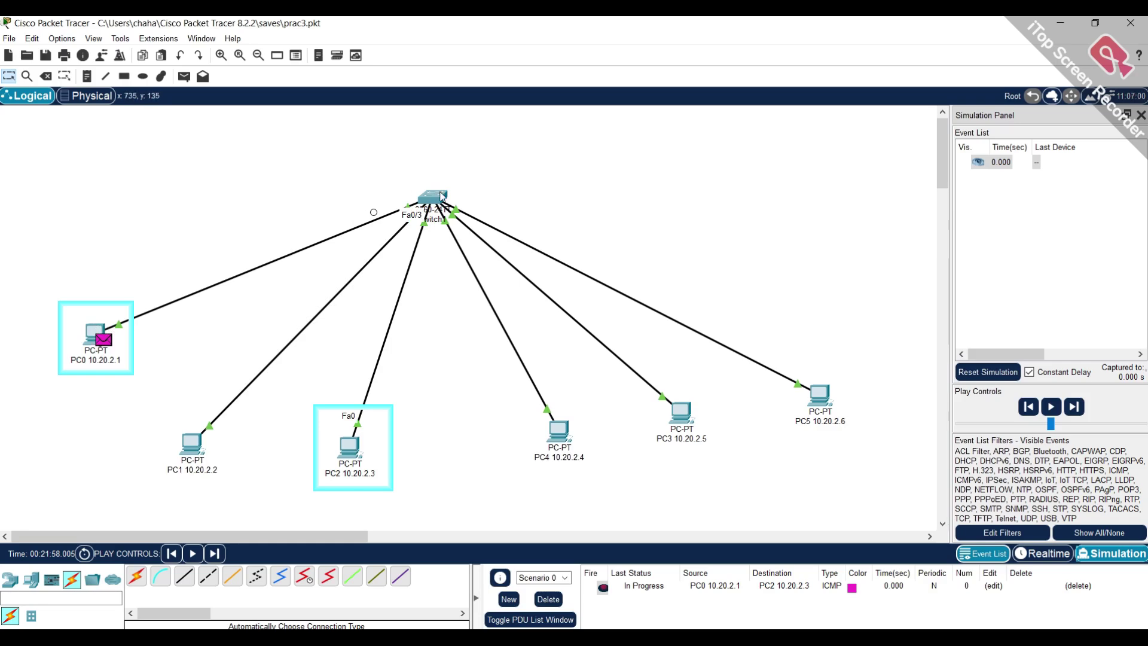
{"action": "mouse_move", "coordinate": [439, 199]}
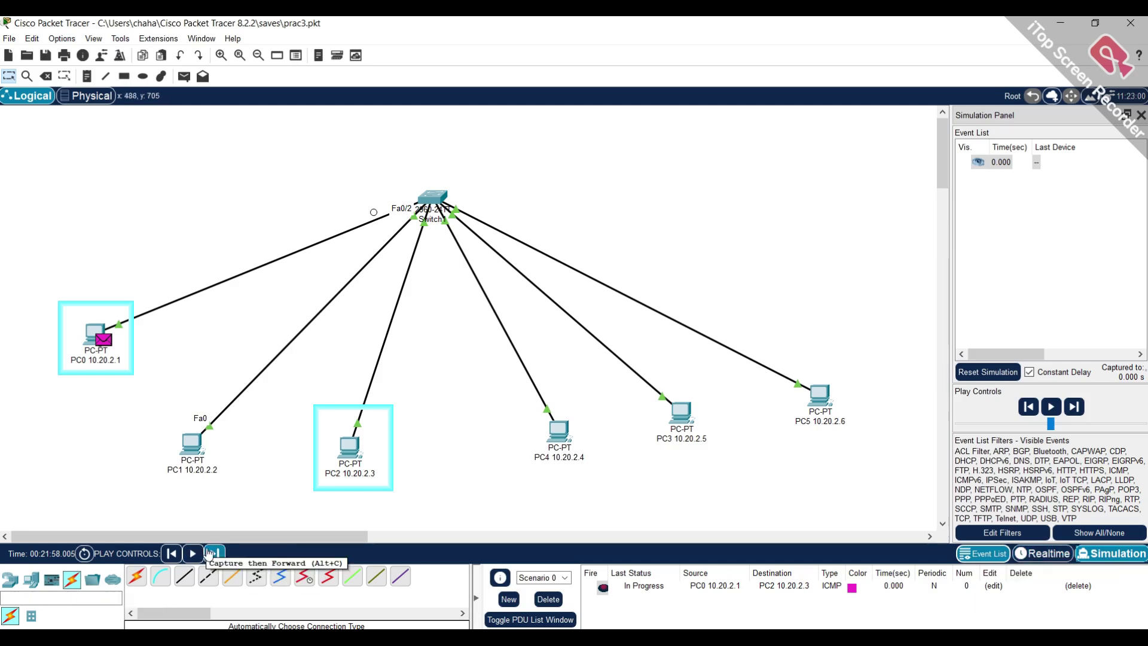
{"action": "left_click", "coordinate": [213, 555]}
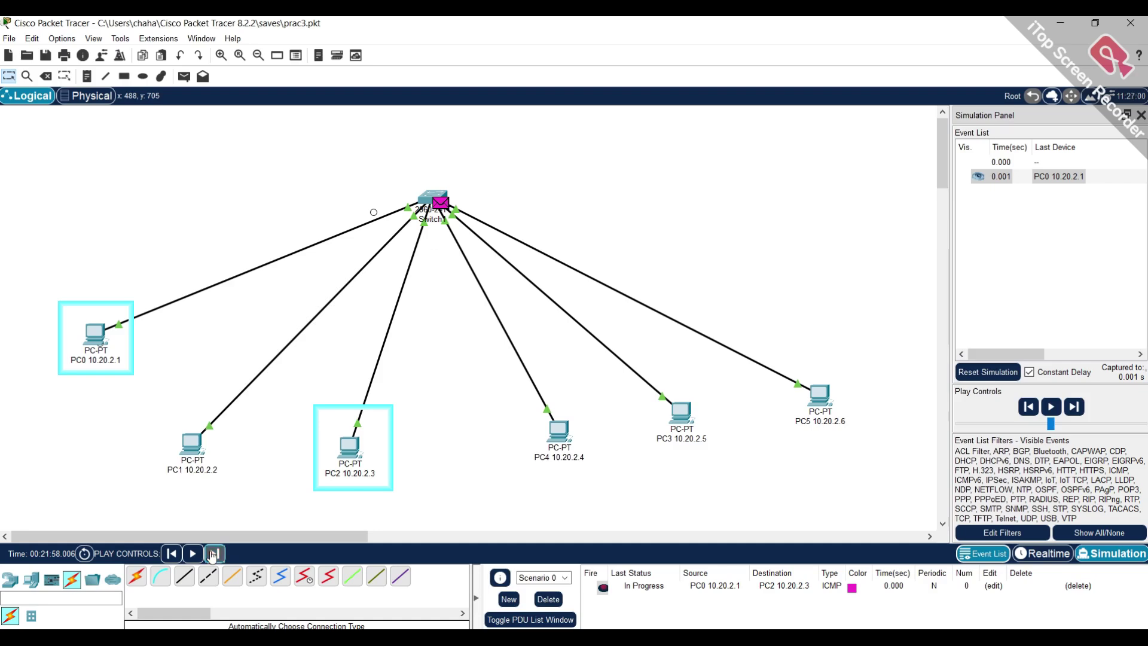
{"action": "left_click", "coordinate": [213, 554]}
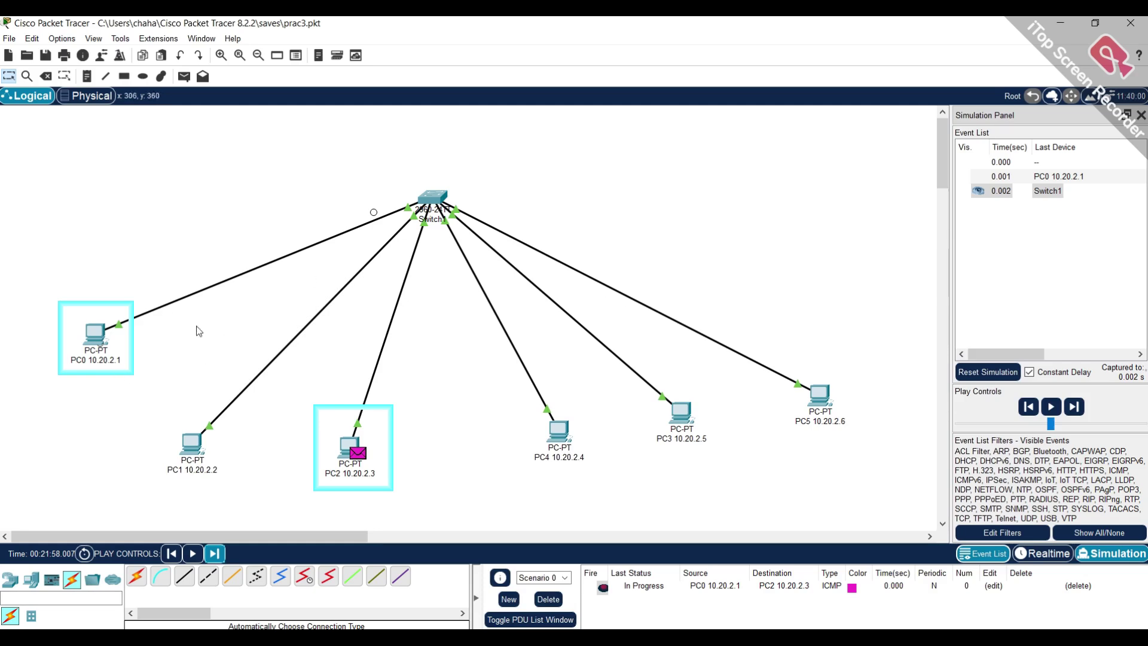
{"action": "left_click", "coordinate": [216, 554]}
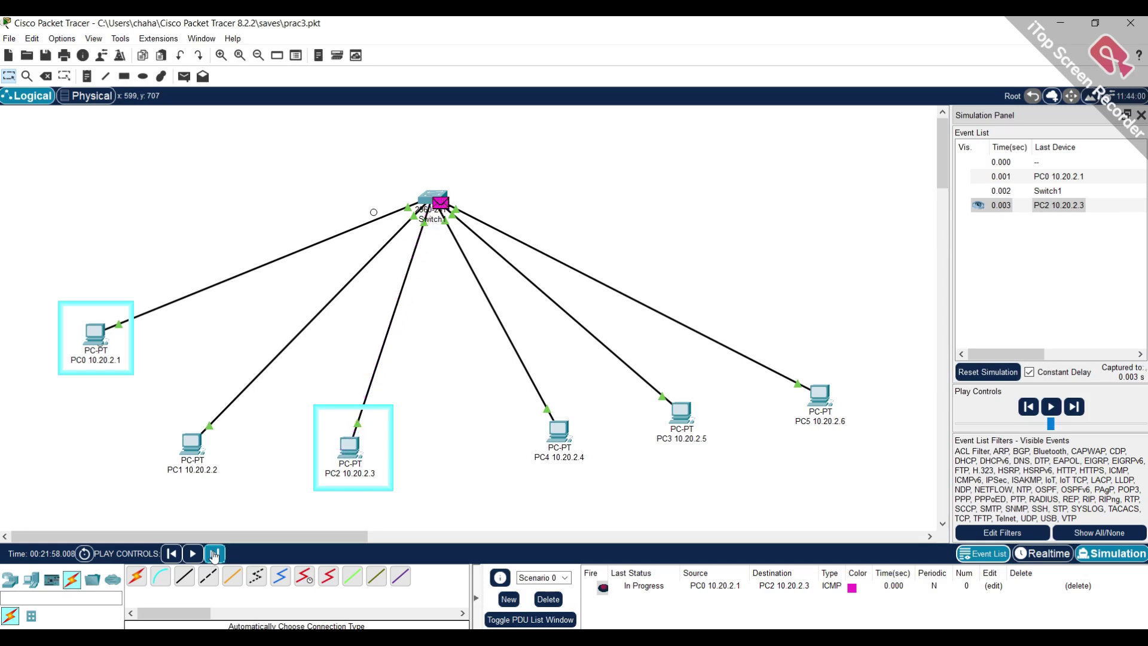
{"action": "left_click", "coordinate": [215, 555]}
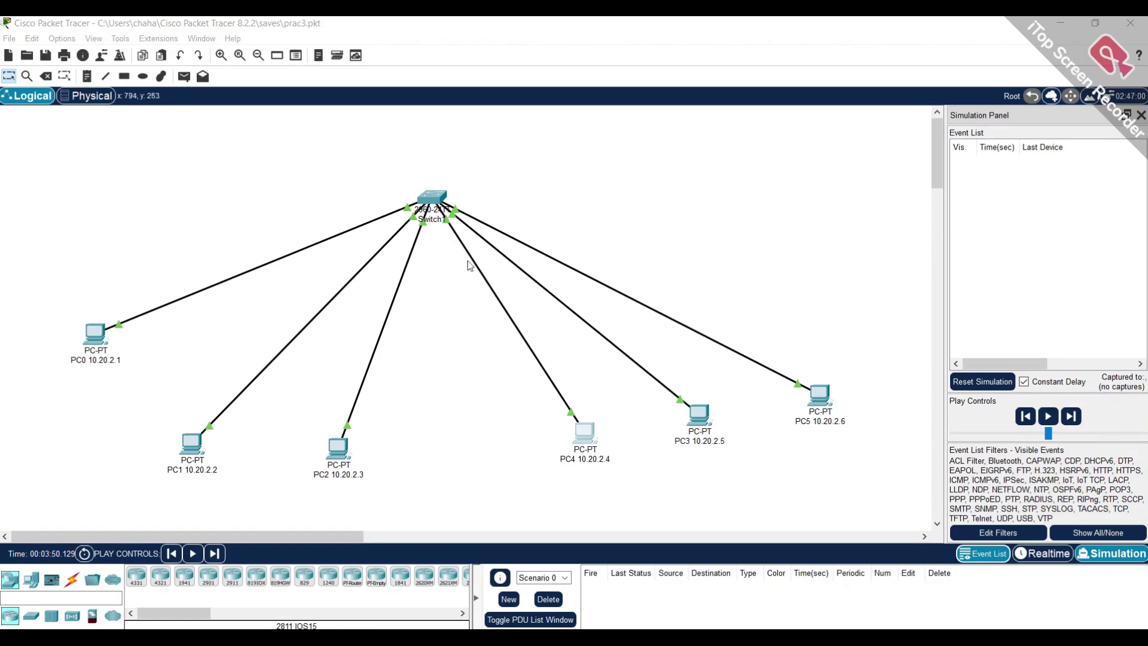
Open Switch1's command line interface with its window moved aside, and examine the boot and interface messages.
{"action": "left_click", "coordinate": [434, 199]}
{"action": "left_click_drag", "start_coordinate": [591, 118], "coordinate": [712, 135]}
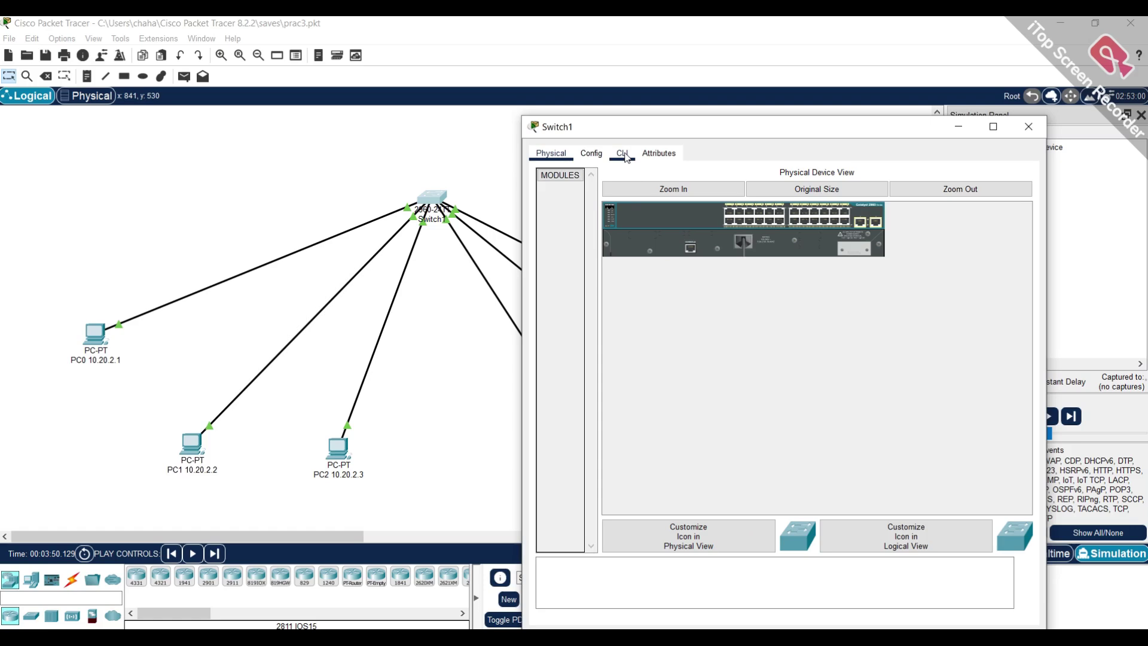
{"action": "left_click", "coordinate": [625, 156]}
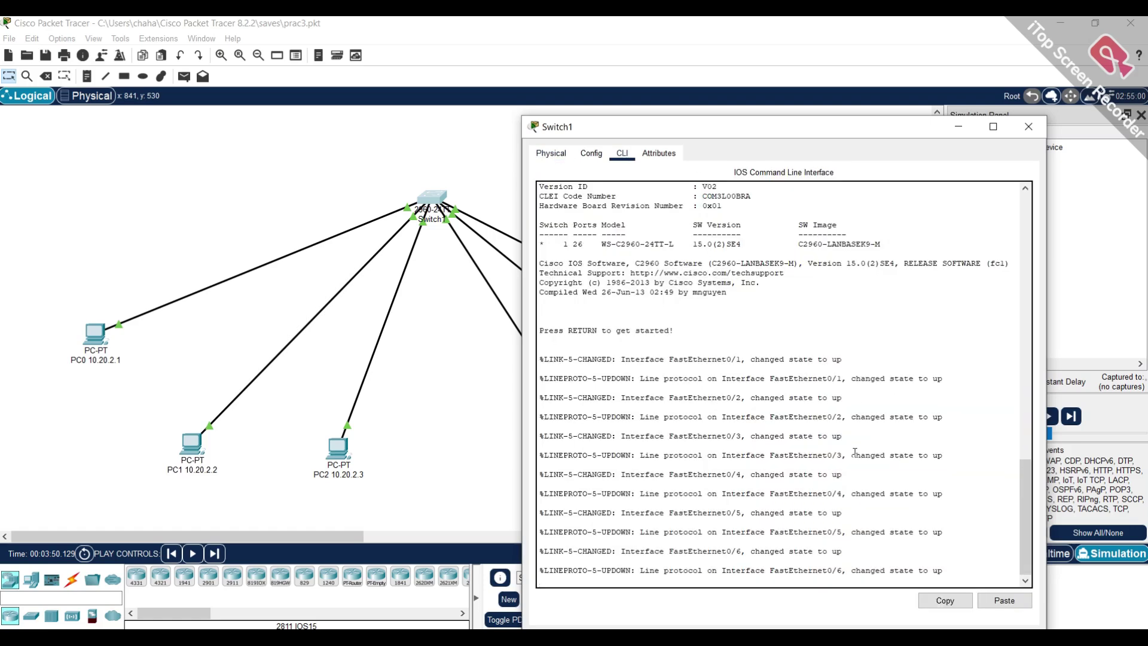
{"action": "left_click_drag", "start_coordinate": [596, 127], "coordinate": [682, 121]}
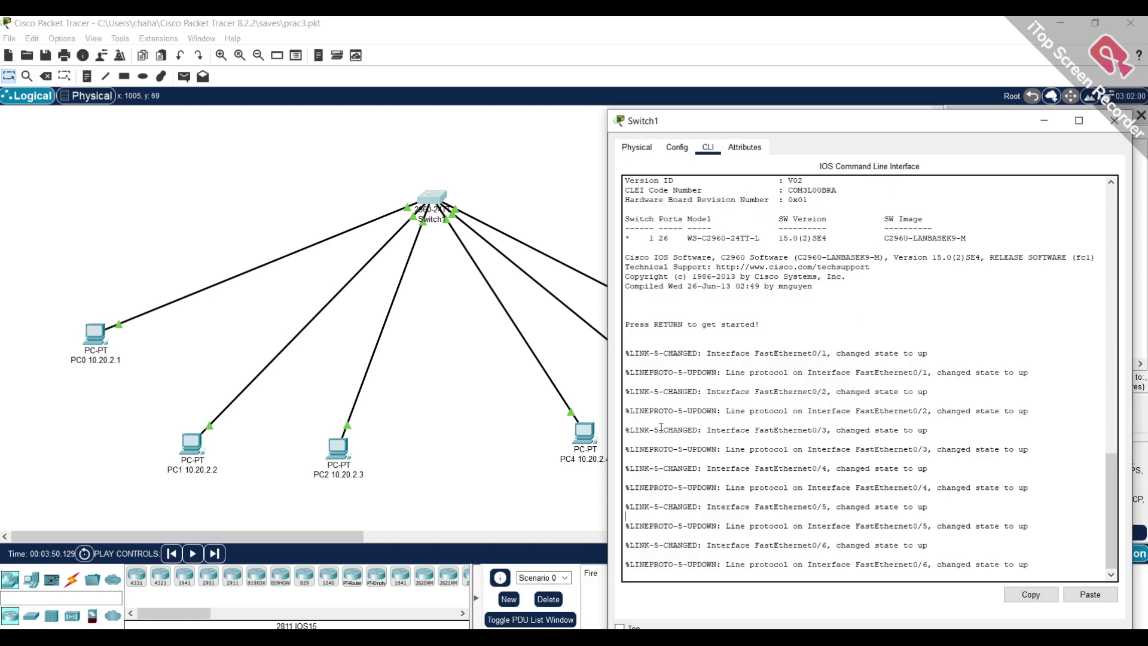
{"action": "scroll", "coordinate": [661, 427], "scroll_direction": "up", "scroll_amount": 11}
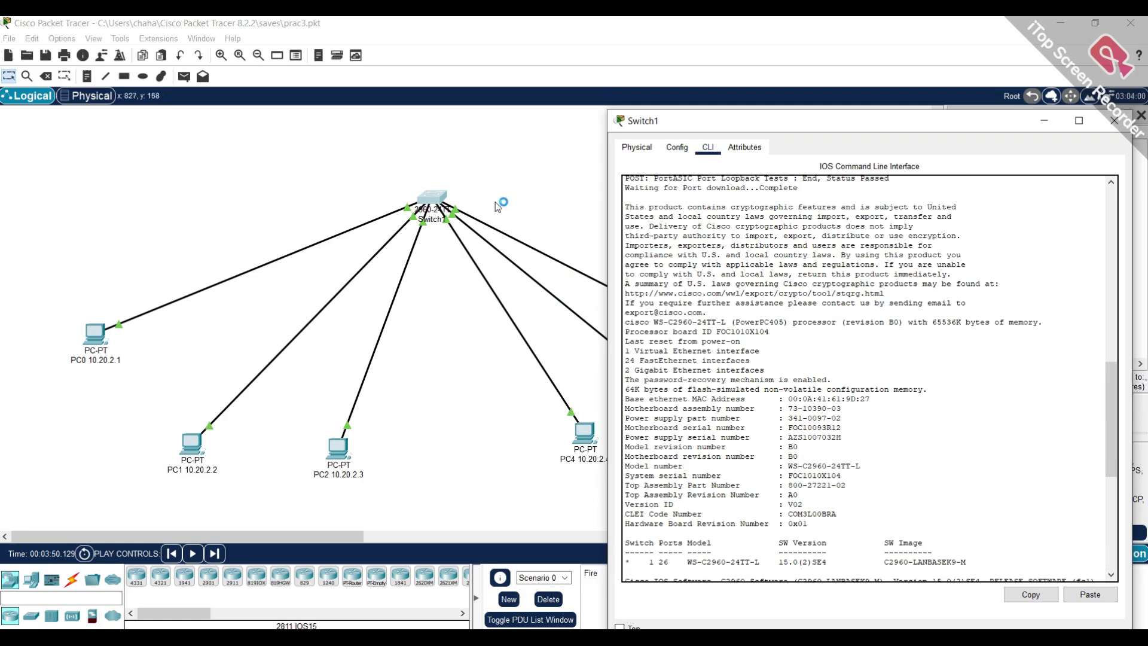
Look at Switch1's global settings and zoom in on its physical device view to inspect the ports.
{"action": "left_click", "coordinate": [678, 148]}
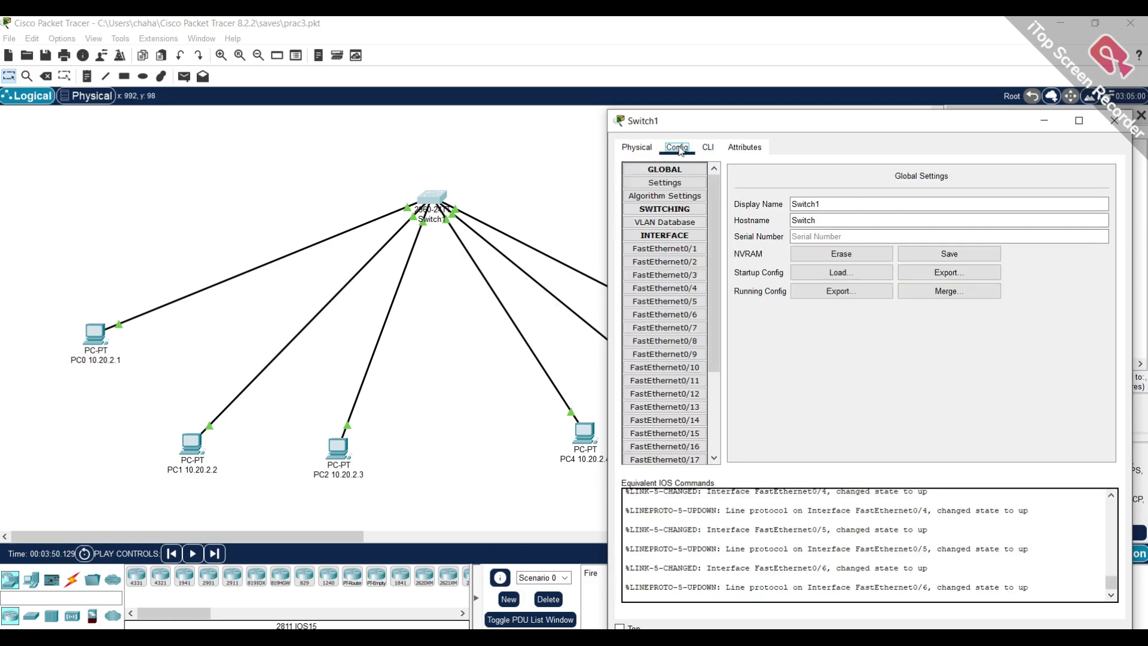
{"action": "left_click", "coordinate": [636, 147]}
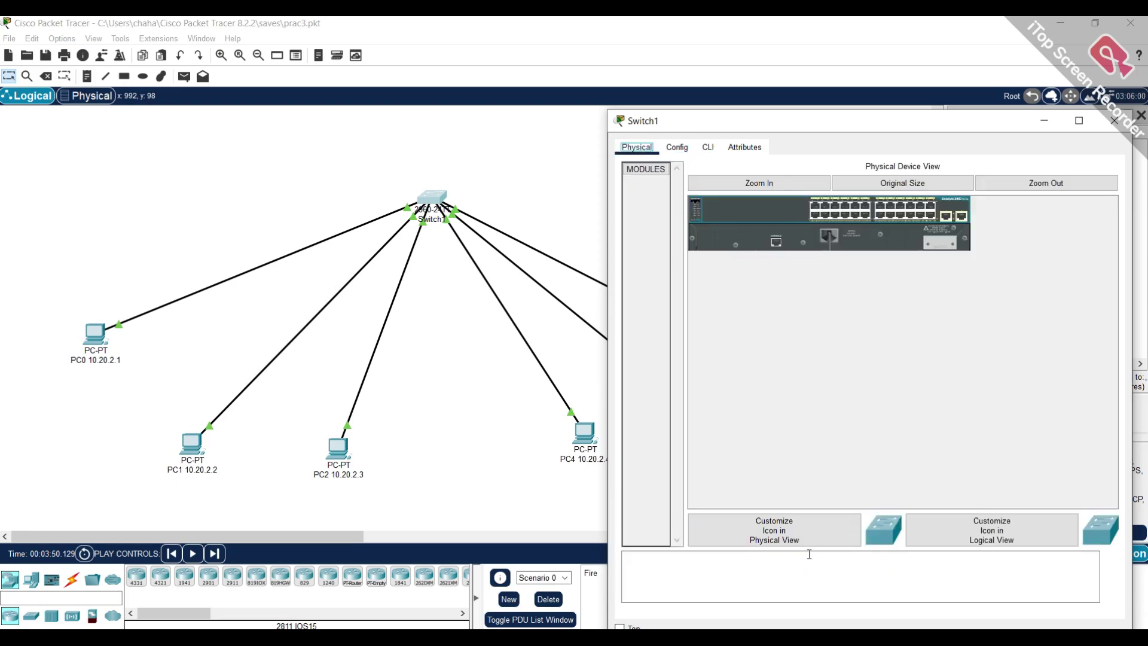
{"action": "left_click", "coordinate": [780, 185]}
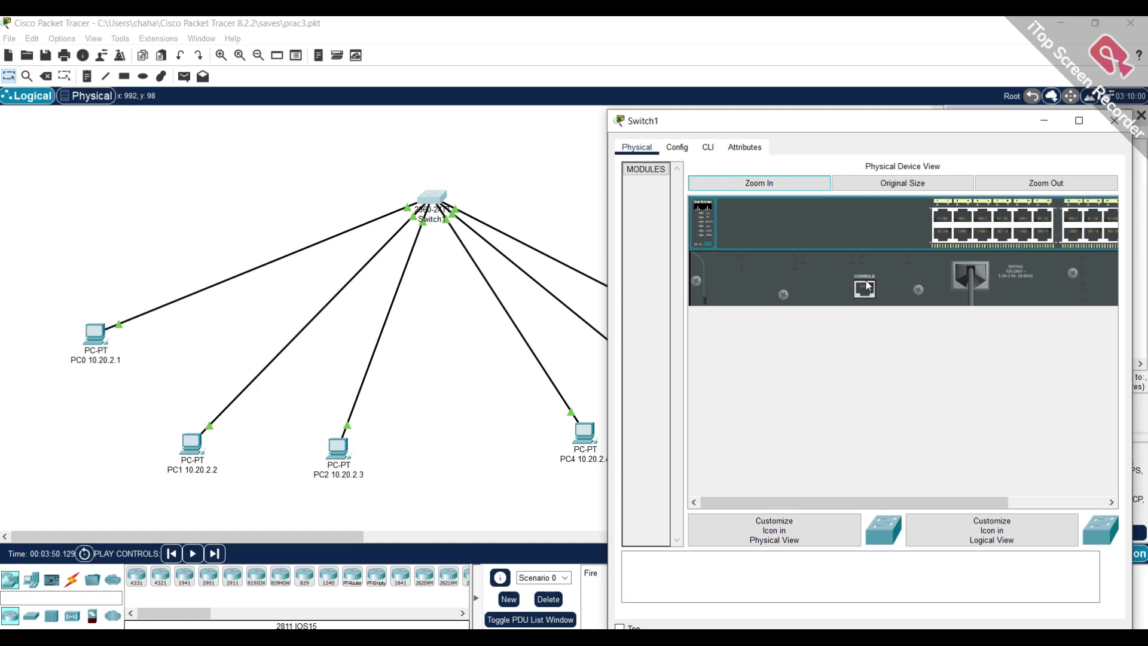
Return to Switch1's configuration settings, move its window up, and read through the equivalent IOS commands log.
{"action": "left_click", "coordinate": [678, 147]}
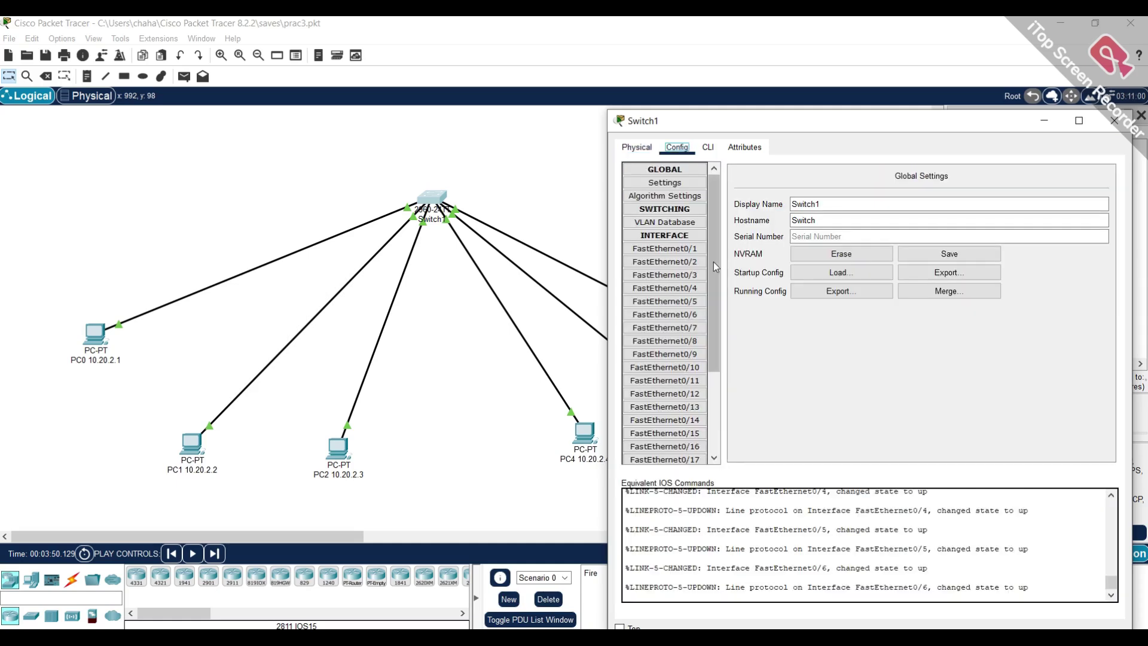
{"action": "left_click_drag", "start_coordinate": [863, 121], "coordinate": [795, 47]}
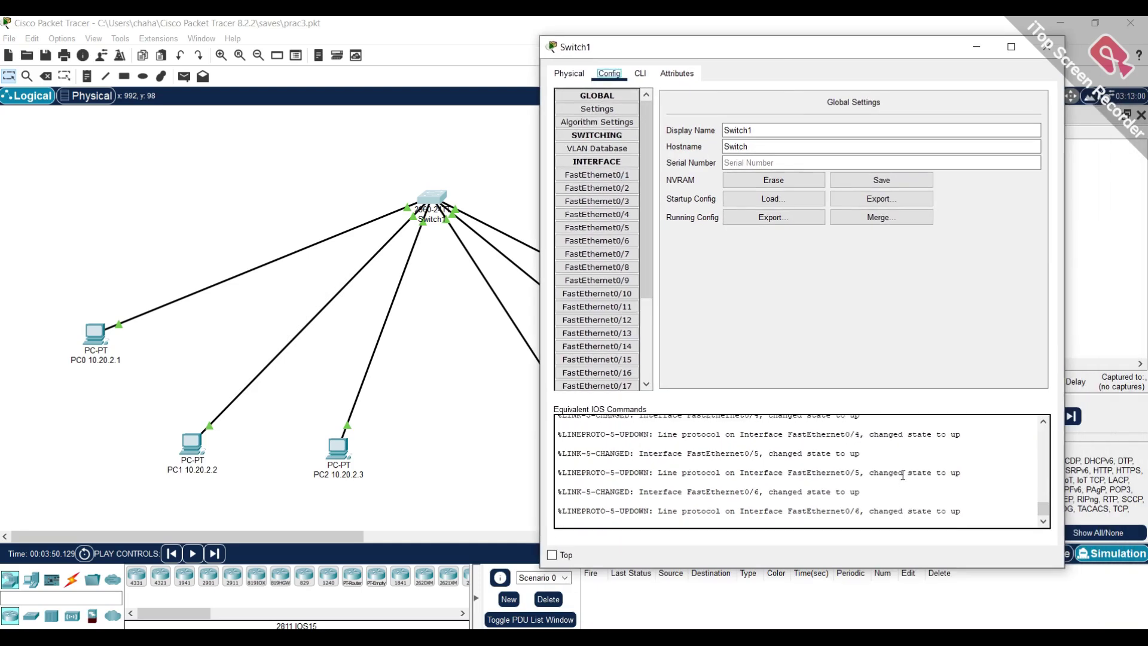
{"action": "scroll", "coordinate": [902, 476], "scroll_direction": "up", "scroll_amount": 15}
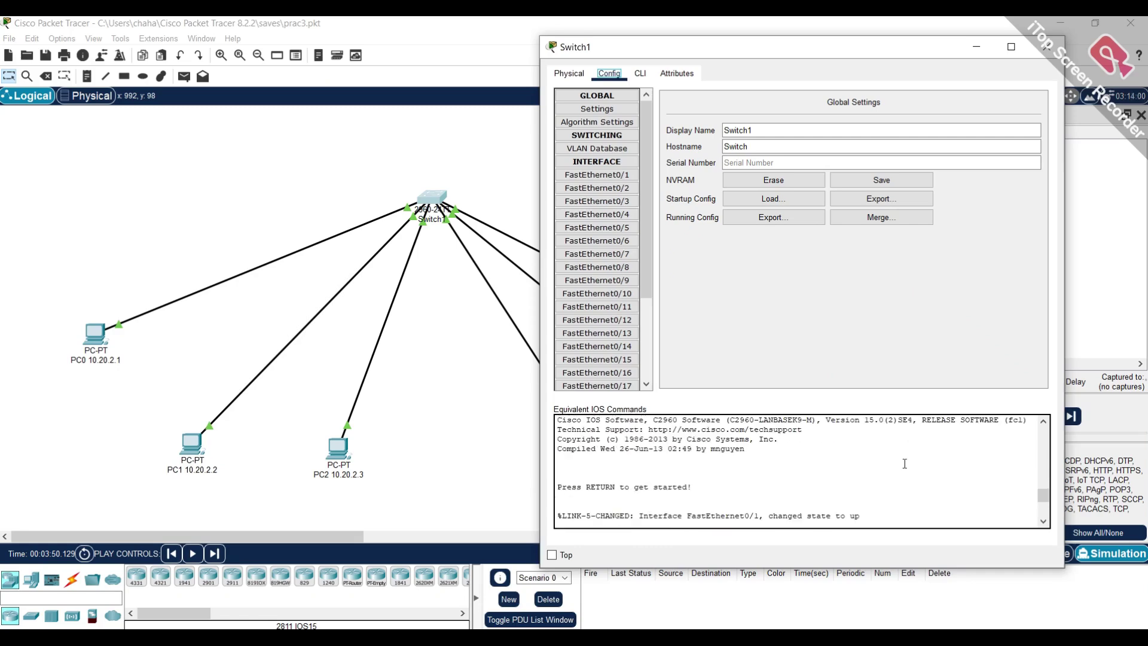
{"action": "scroll", "coordinate": [904, 472], "scroll_direction": "down", "scroll_amount": 10}
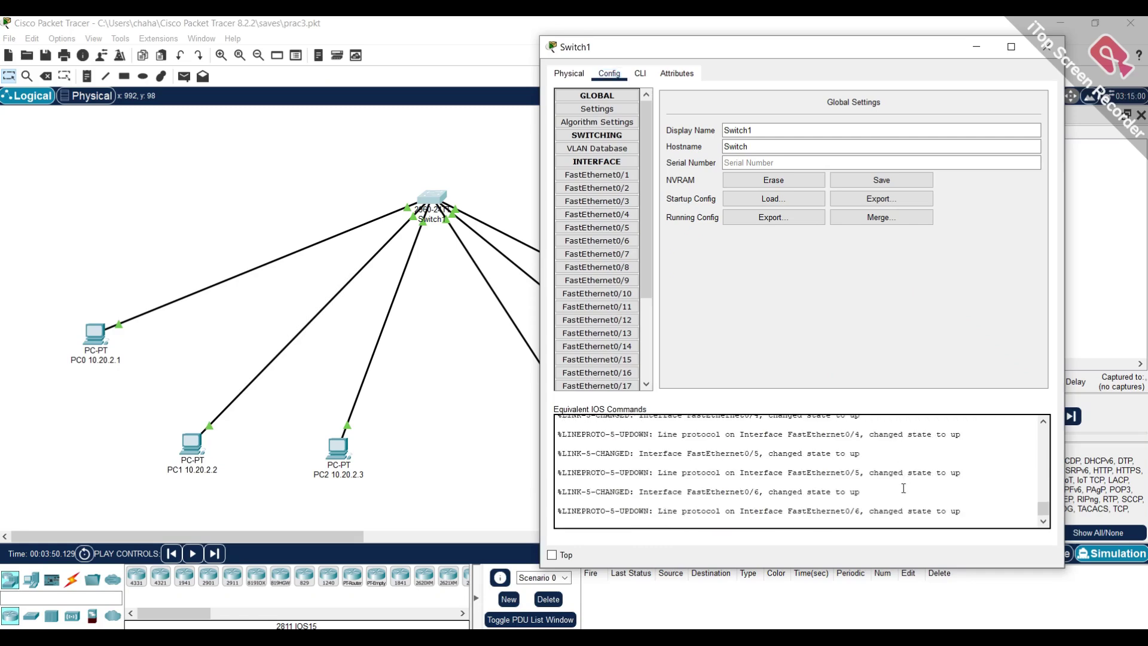
Read Switch1's command line output from the boot loader lines down to the latest interface messages.
{"action": "left_click", "coordinate": [640, 73]}
{"action": "scroll", "coordinate": [785, 139], "scroll_direction": "down", "scroll_amount": 1}
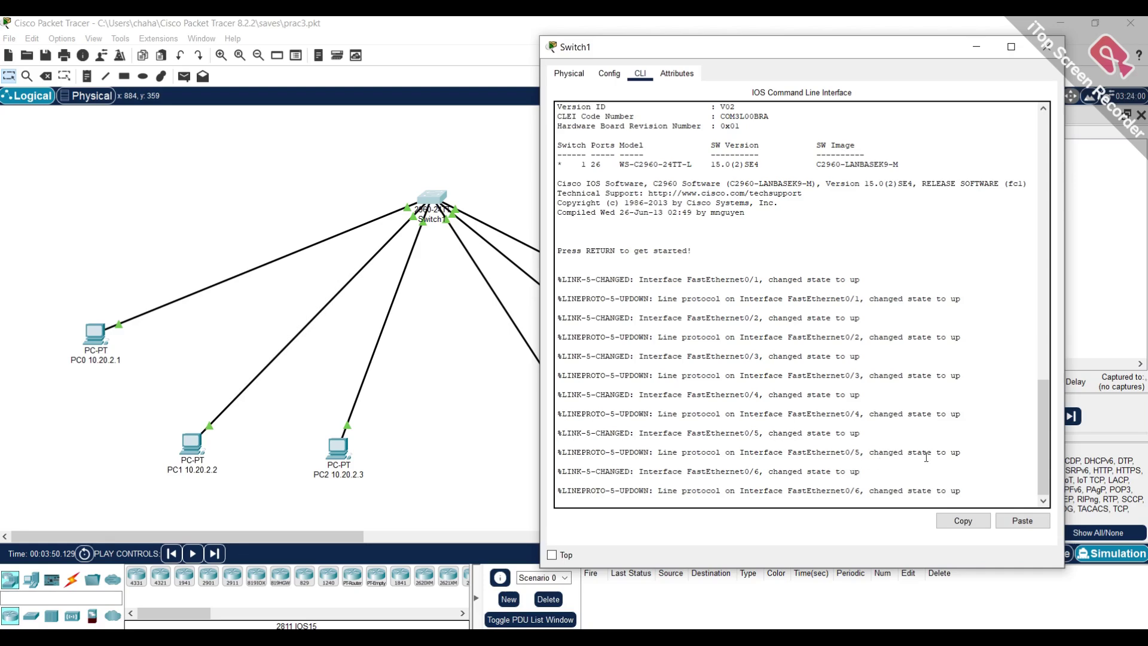
{"action": "scroll", "coordinate": [926, 457], "scroll_direction": "up", "scroll_amount": 20}
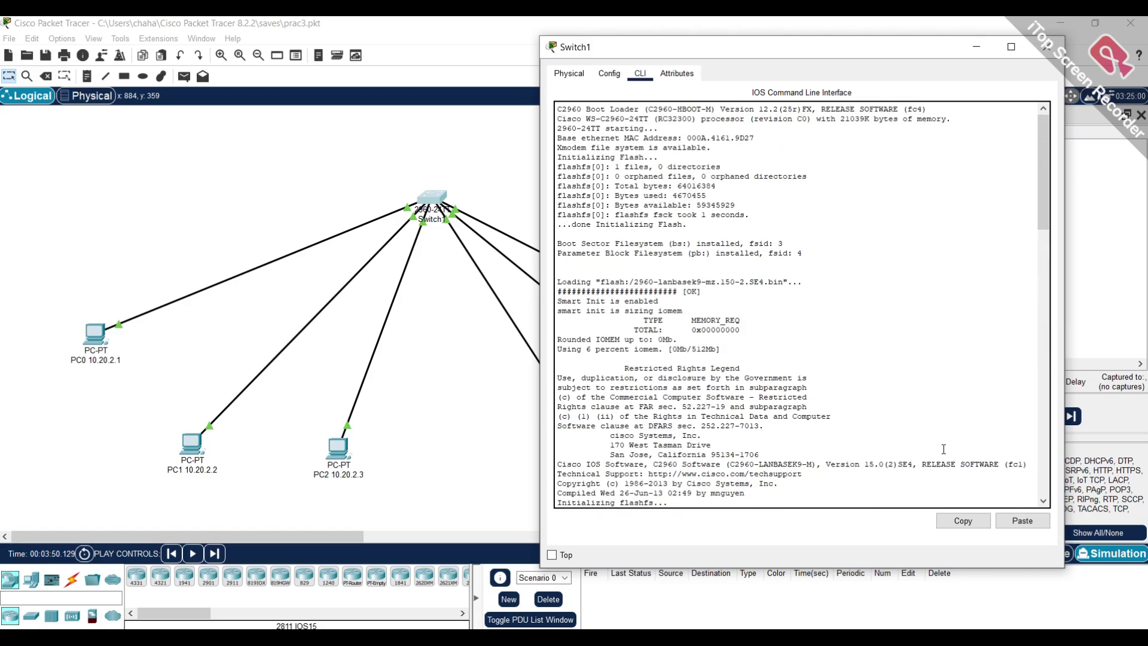
{"action": "scroll", "coordinate": [943, 449], "scroll_direction": "down", "scroll_amount": 20}
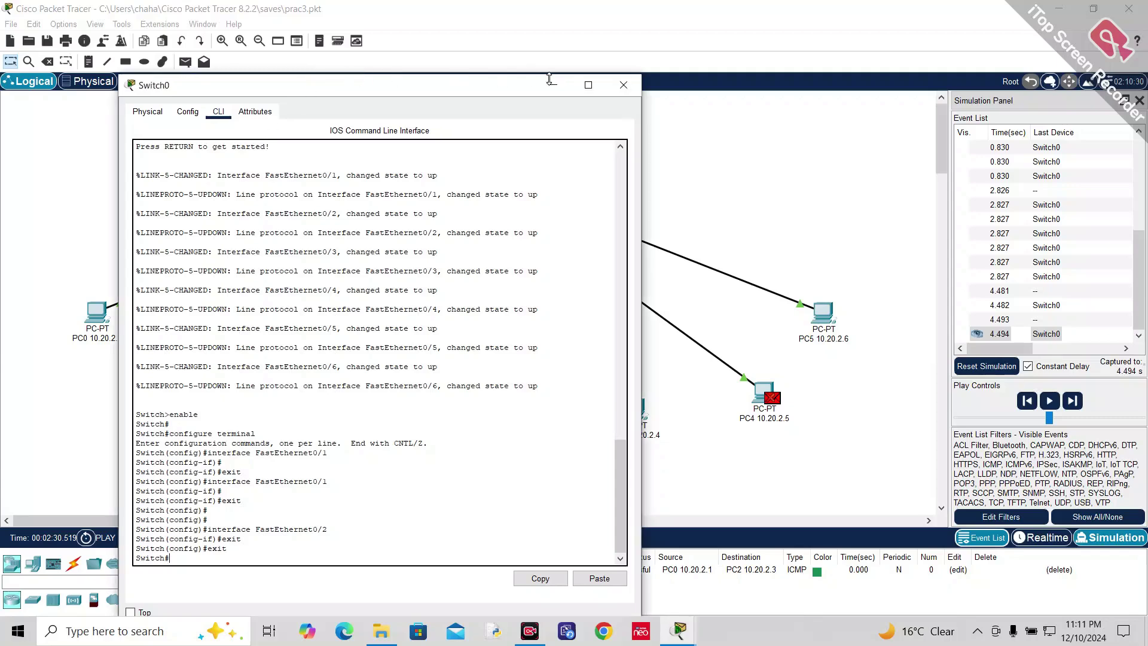
Move Switch0's window aside and run show mac-address-table at its privileged prompt.
{"action": "left_click_drag", "start_coordinate": [549, 78], "coordinate": [754, 75]}
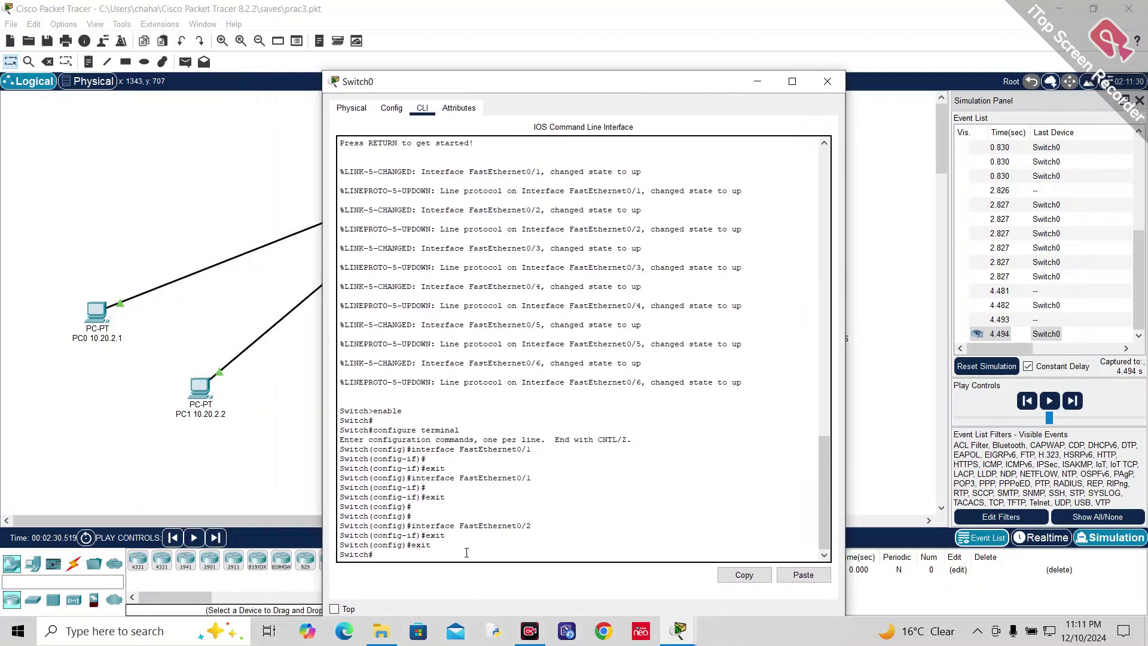
{"action": "type", "text": "show "}
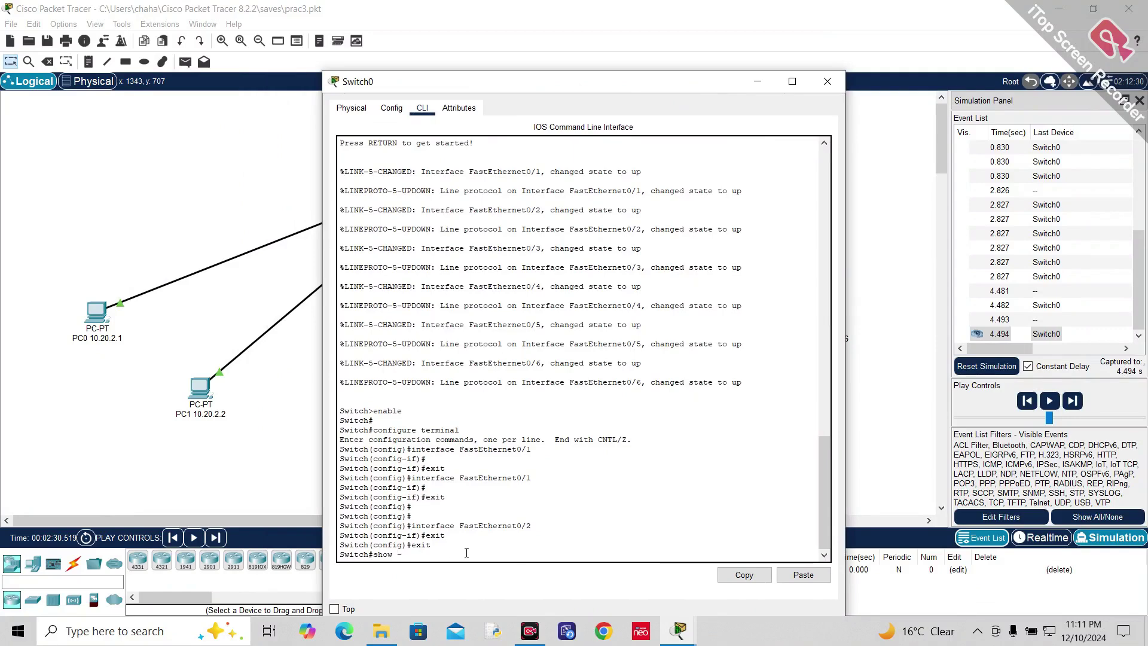
{"action": "type", "text": "-mac"}
{"action": "key", "text": "BackSpace"}
{"action": "key", "text": "BackSpace"}
{"action": "key", "text": "BackSpace"}
{"action": "type", "text": "mac-address-table"}
{"action": "key", "text": "Return"}
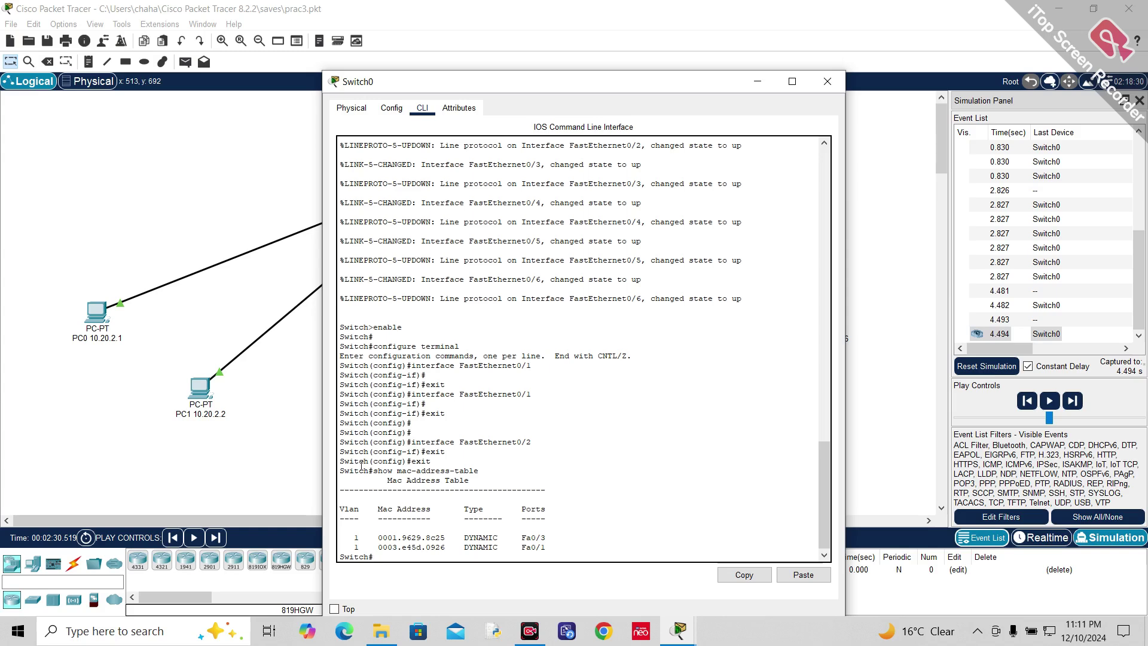
Highlight the show mac-address-table command, the table title and the address entries while reading Switch0's MAC address table.
{"action": "left_click_drag", "start_coordinate": [368, 466], "coordinate": [480, 465]}
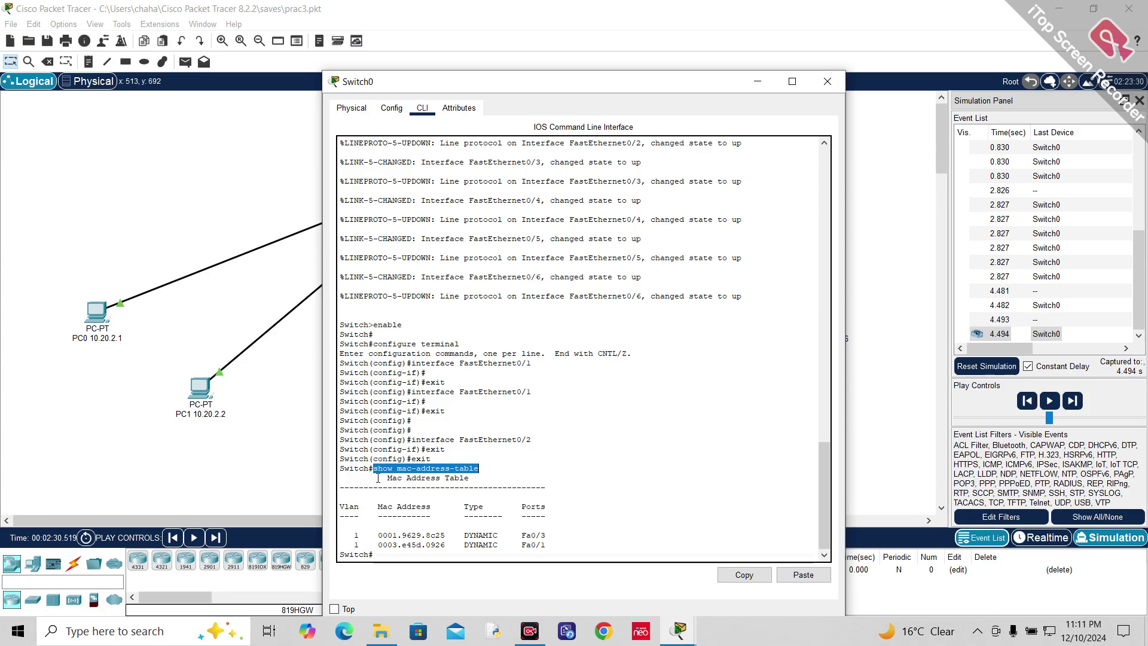
{"action": "left_click_drag", "start_coordinate": [469, 478], "coordinate": [466, 466]}
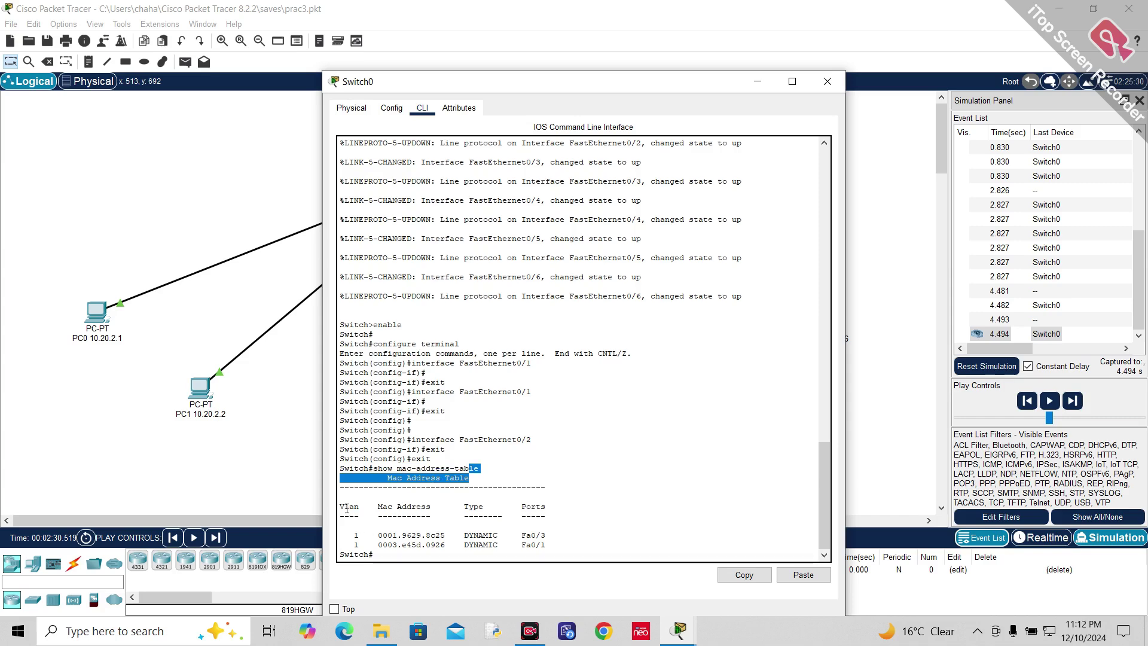
{"action": "left_click_drag", "start_coordinate": [344, 505], "coordinate": [465, 548]}
{"action": "left_click", "coordinate": [385, 517]}
{"action": "left_click", "coordinate": [476, 520]}
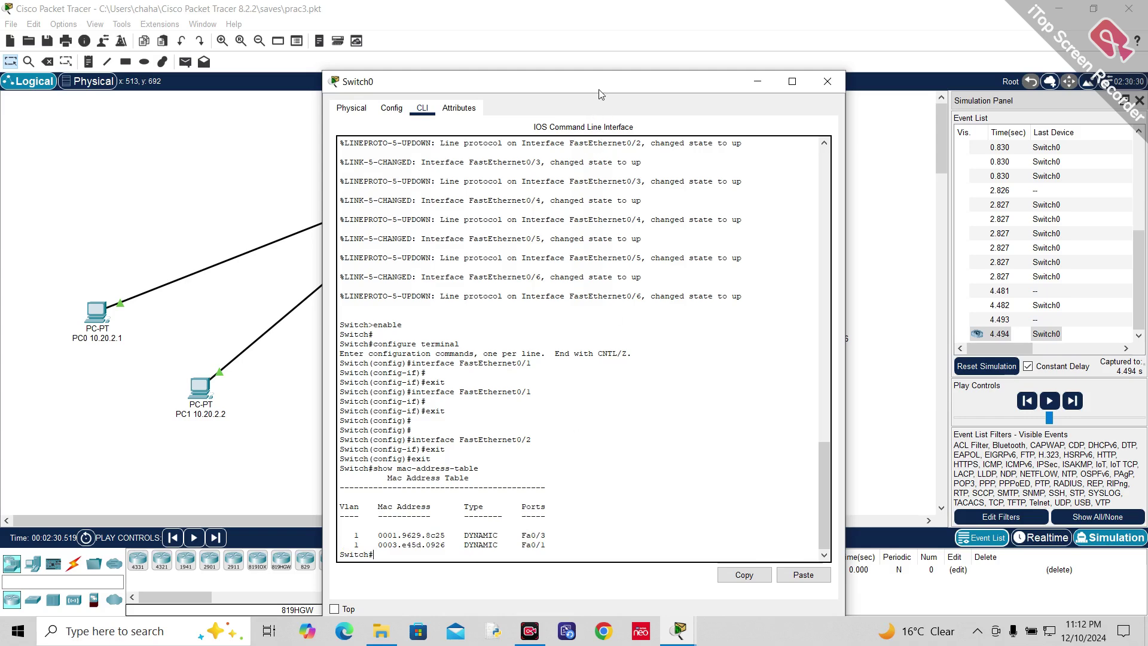
Move Switch0's window clear of the topology, delete the contents of Scenario 0, and bring the switch's CLI back up.
{"action": "left_click_drag", "start_coordinate": [600, 94], "coordinate": [956, 64]}
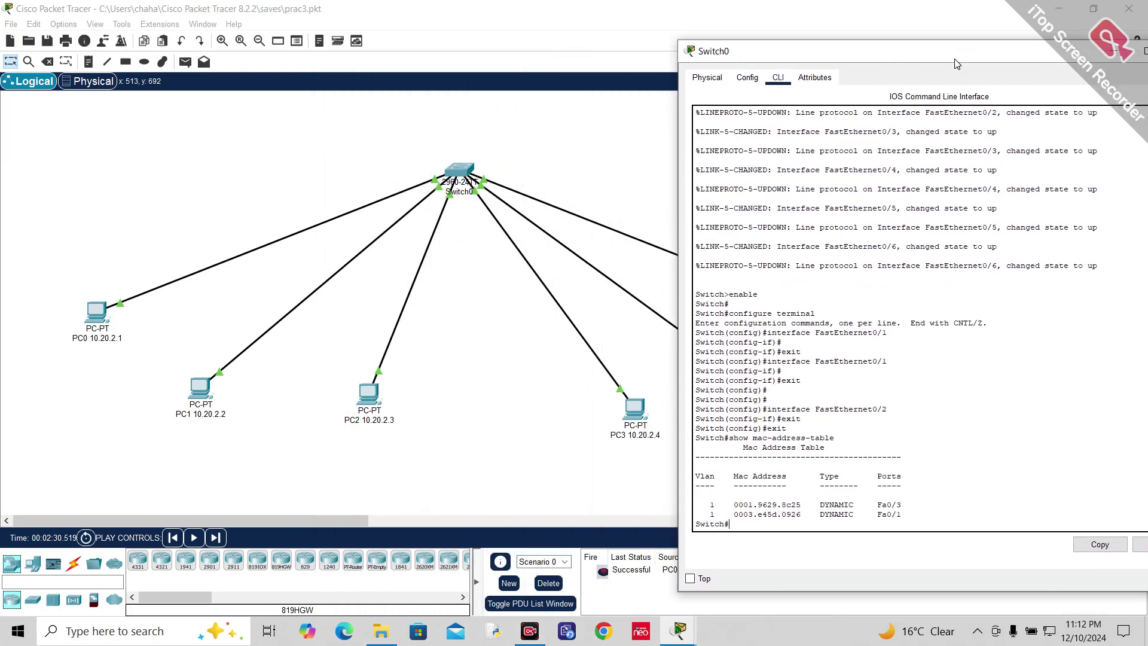
{"action": "left_click", "coordinate": [552, 584]}
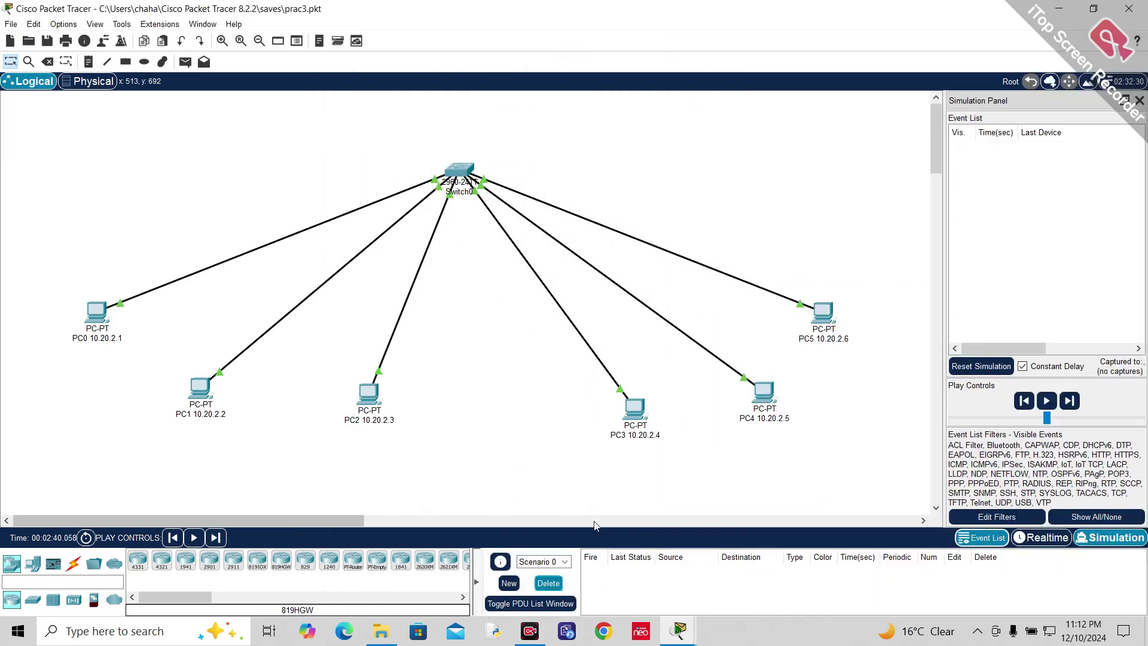
{"action": "mouse_move", "coordinate": [678, 630]}
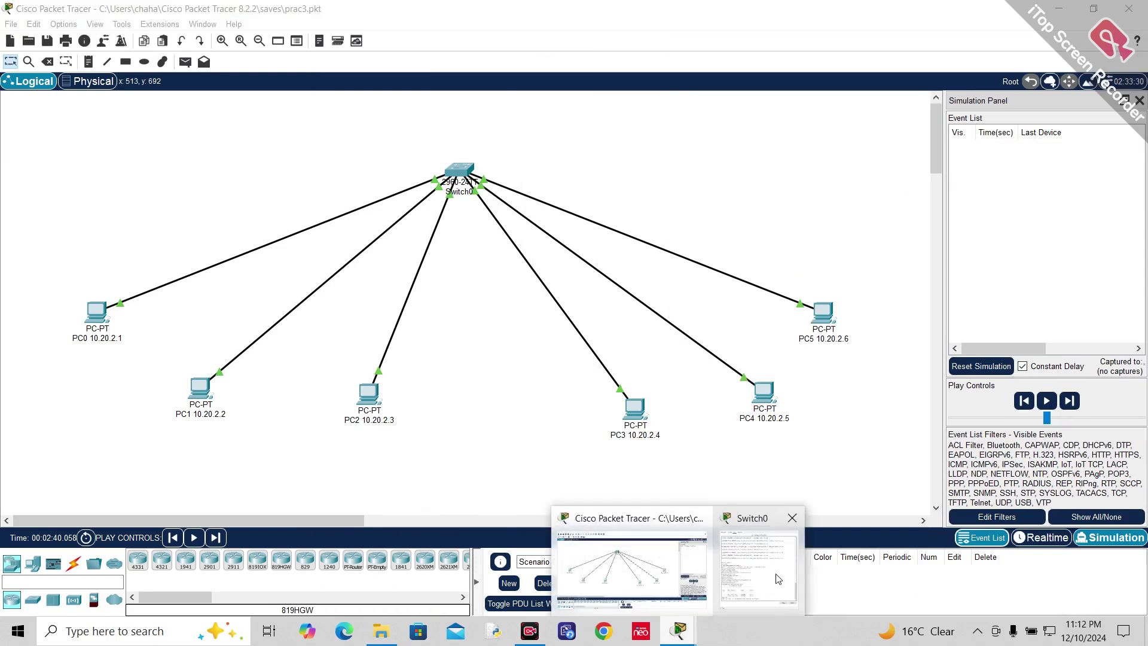
{"action": "left_click", "coordinate": [778, 578]}
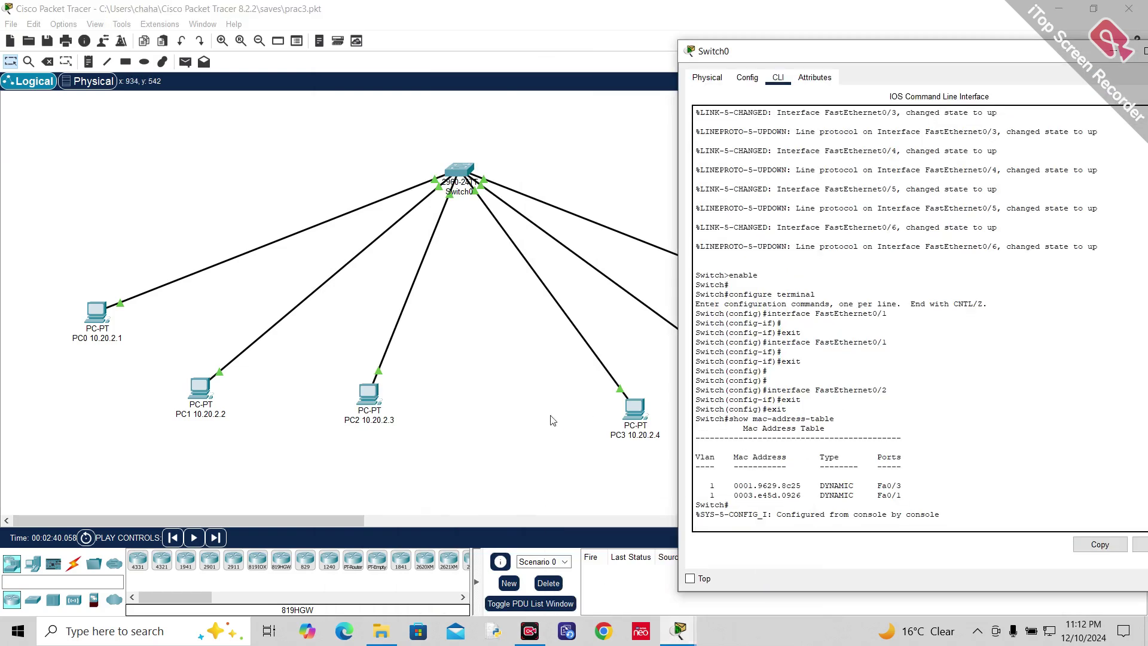
Add a simple PDU from PC2 to PC0 and bring Switch0's CLI back to the front.
{"action": "left_click", "coordinate": [186, 62]}
{"action": "left_click", "coordinate": [186, 63]}
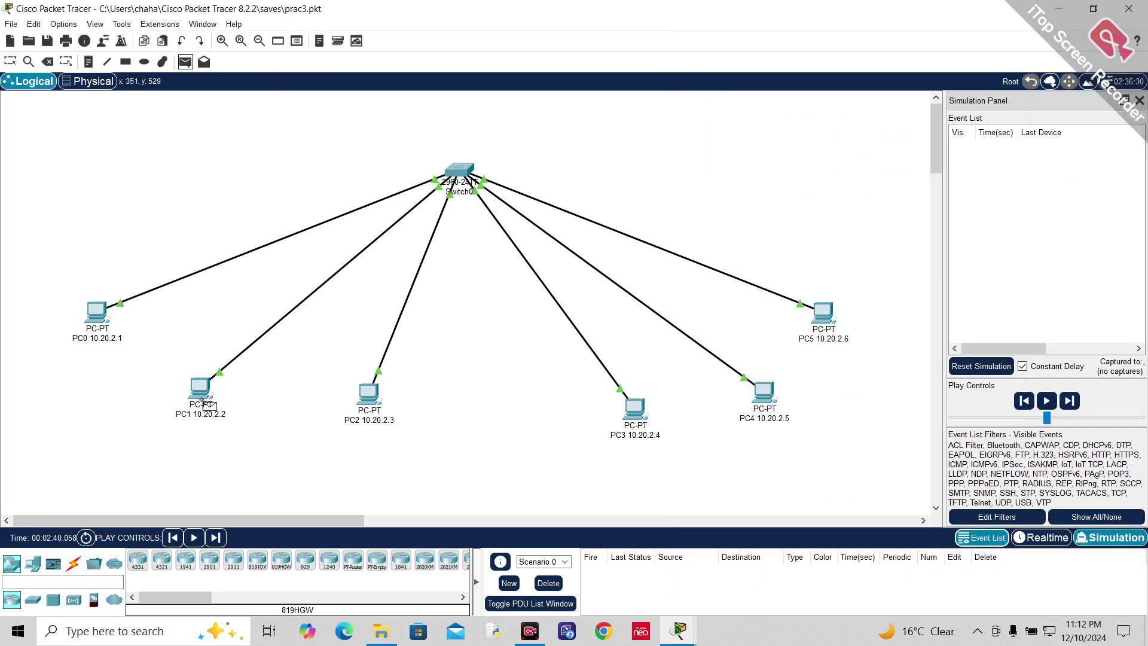
{"action": "left_click", "coordinate": [358, 385]}
{"action": "left_click", "coordinate": [81, 304]}
{"action": "left_click", "coordinate": [679, 627]}
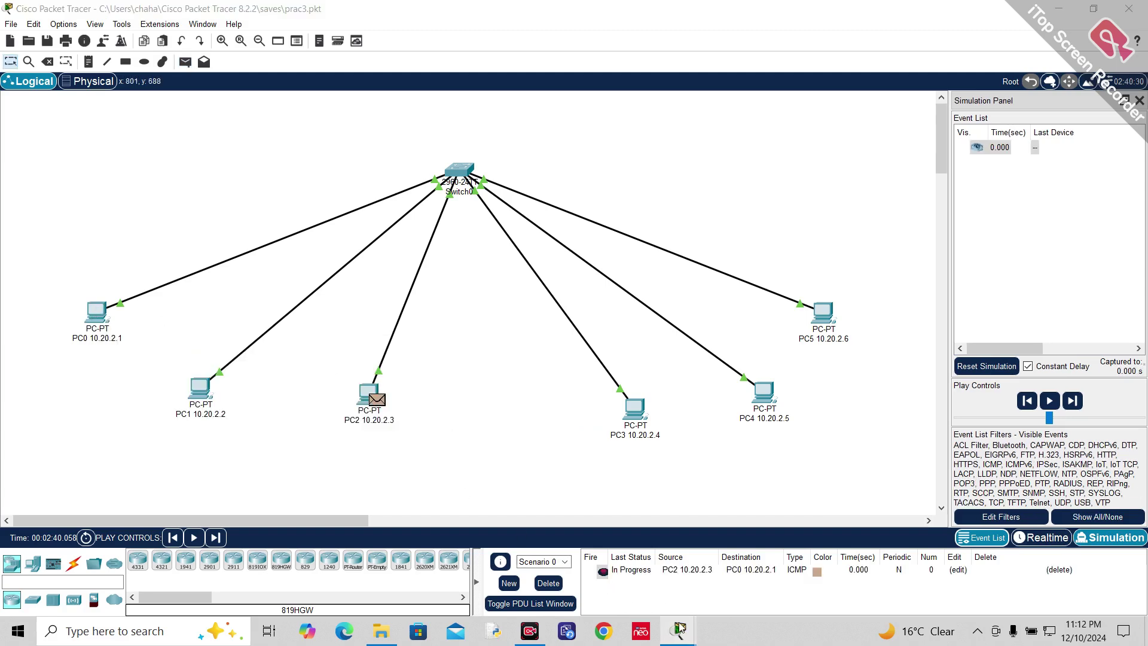
{"action": "left_click", "coordinate": [771, 588]}
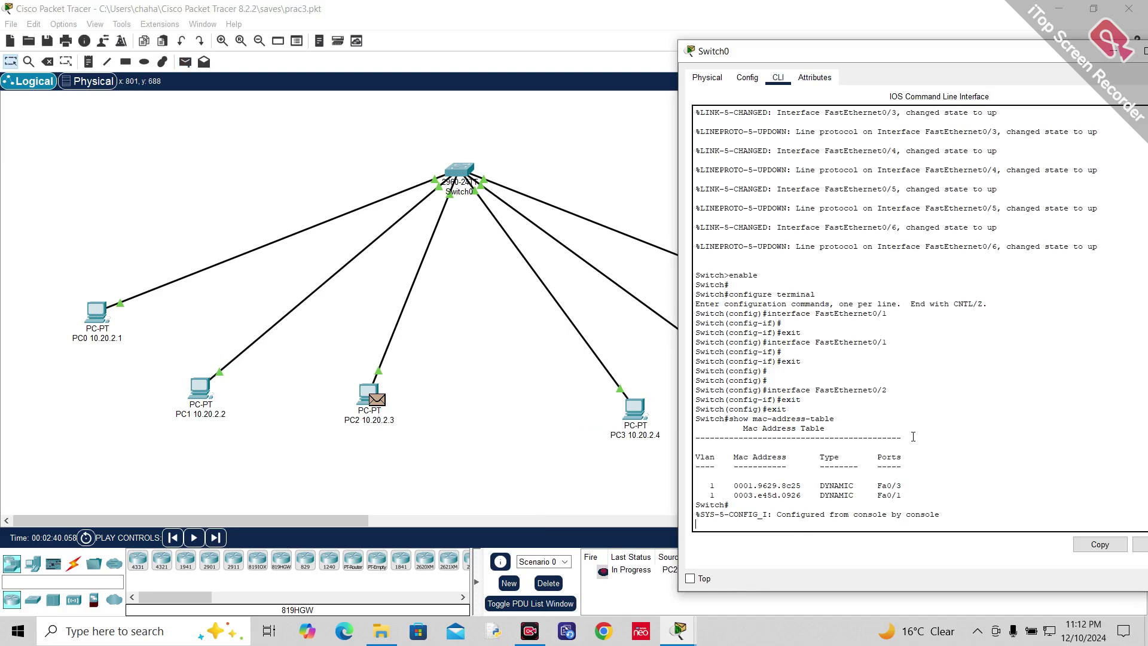
Advance the simulation by one event, then look at Switch0's FastEthernet0/2 settings and return to its CLI.
{"action": "left_click", "coordinate": [216, 540]}
{"action": "mouse_move", "coordinate": [678, 631]}
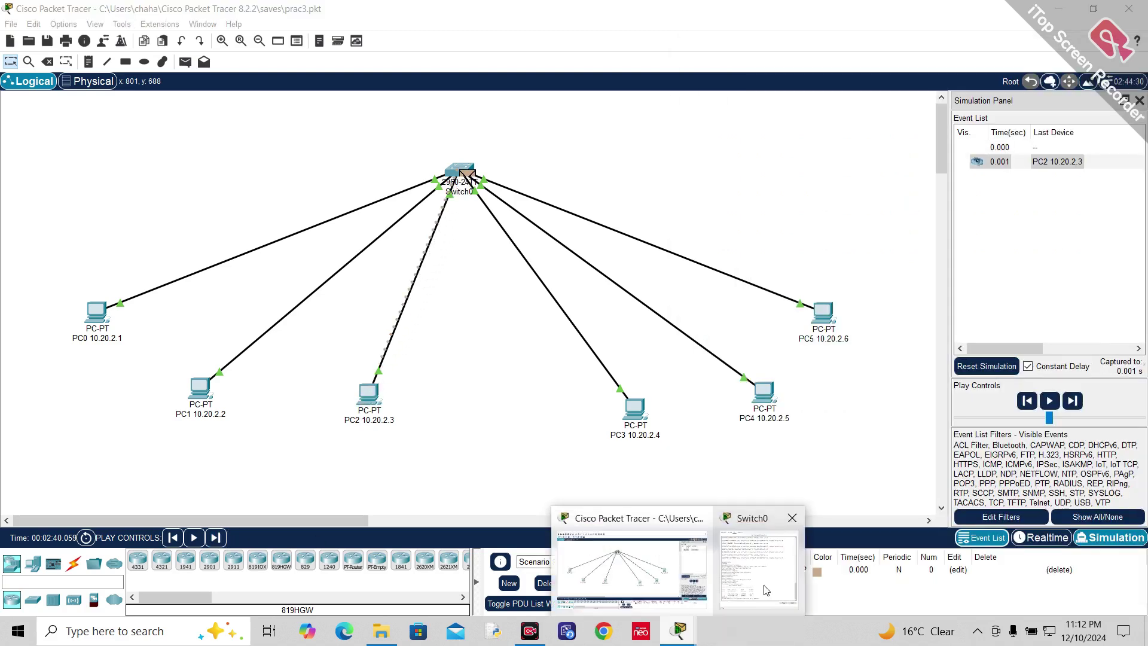
{"action": "left_click", "coordinate": [766, 591]}
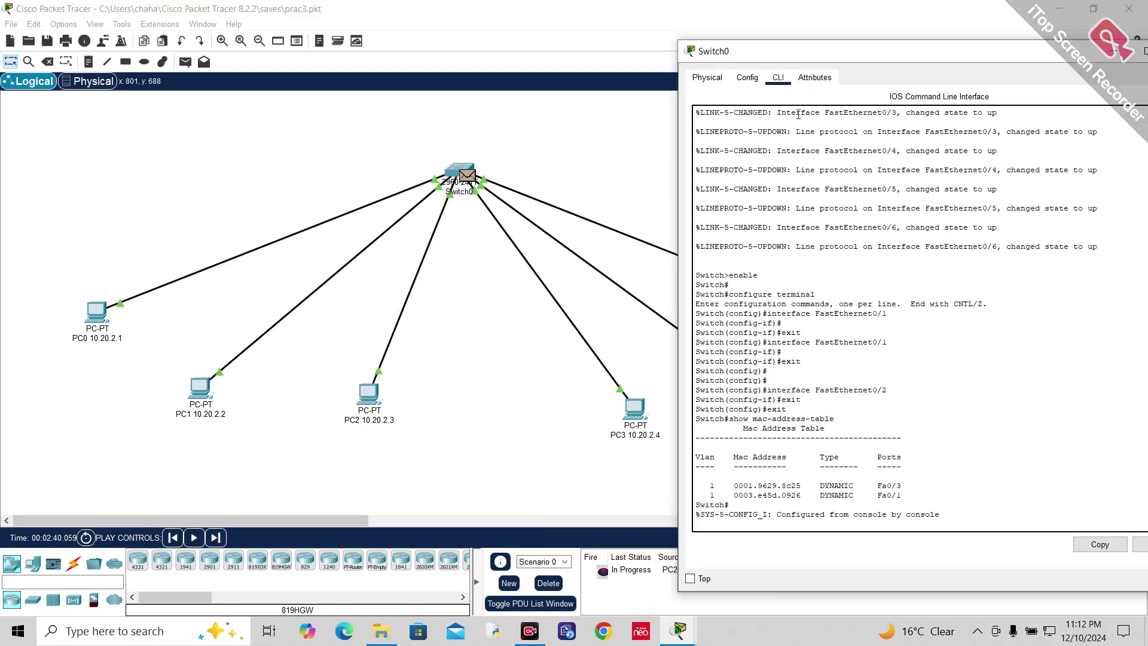
{"action": "left_click", "coordinate": [747, 78]}
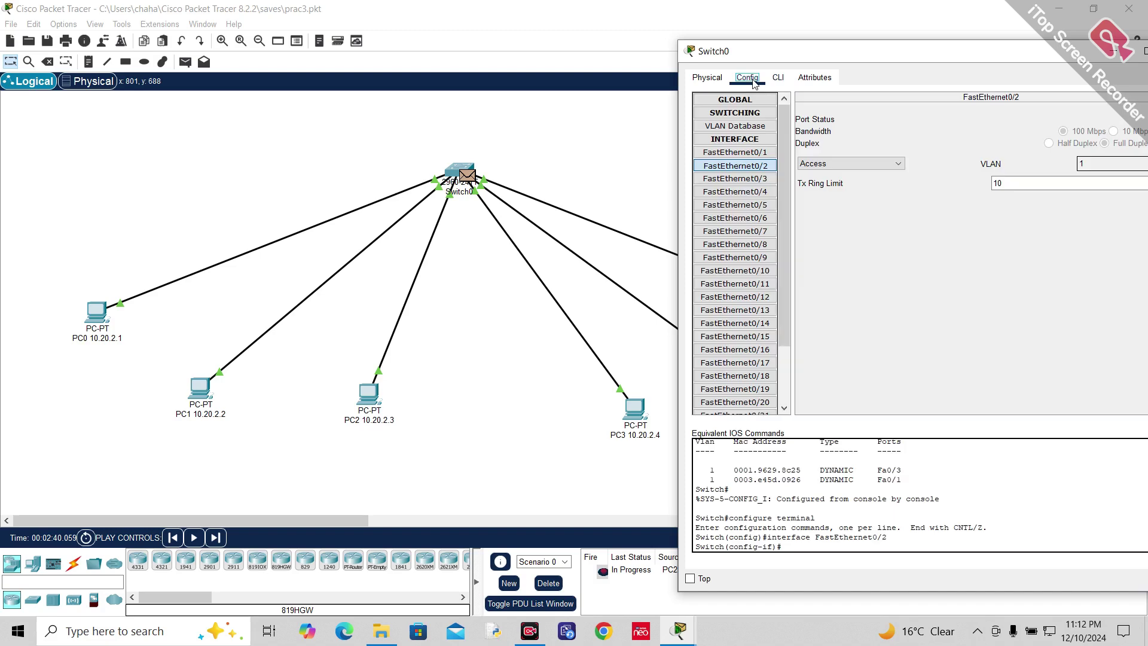
{"action": "left_click", "coordinate": [778, 78]}
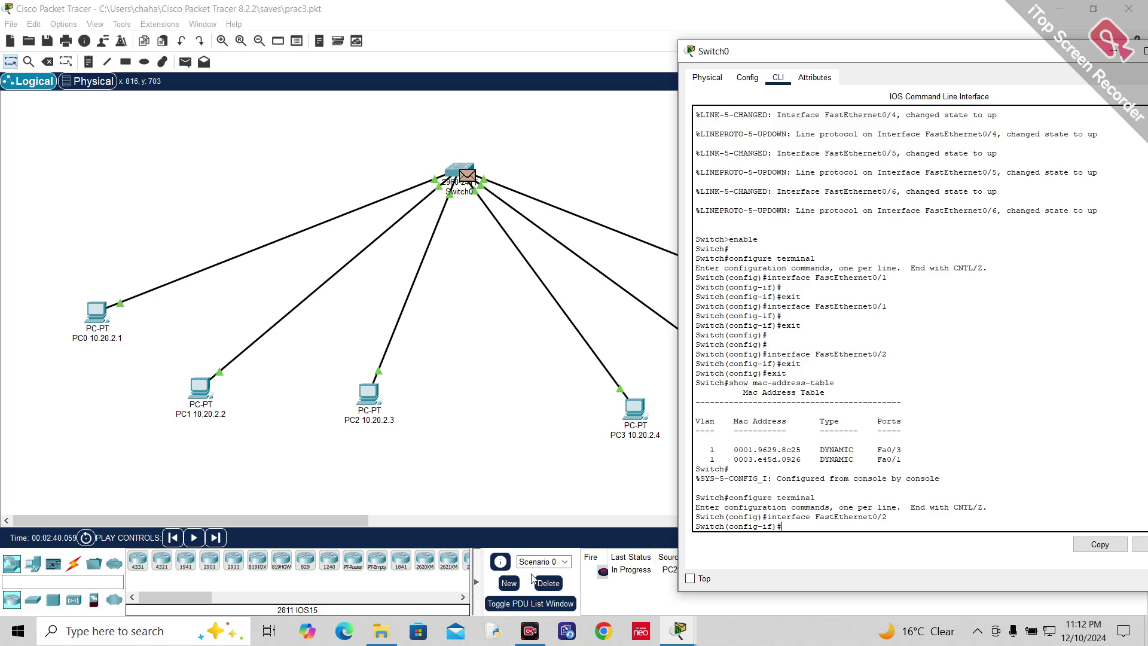
Advance the simulation three more events to carry the PDU from Switch0 to PC0 and its reply back to PC2.
{"action": "left_click", "coordinate": [214, 538]}
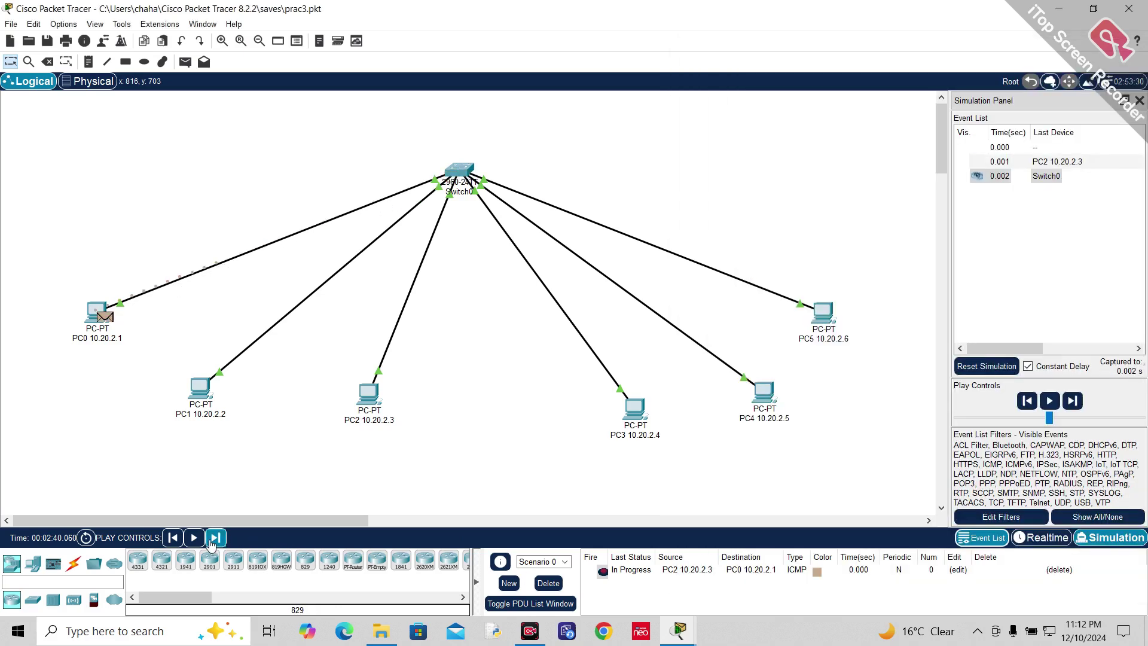
{"action": "left_click", "coordinate": [214, 538]}
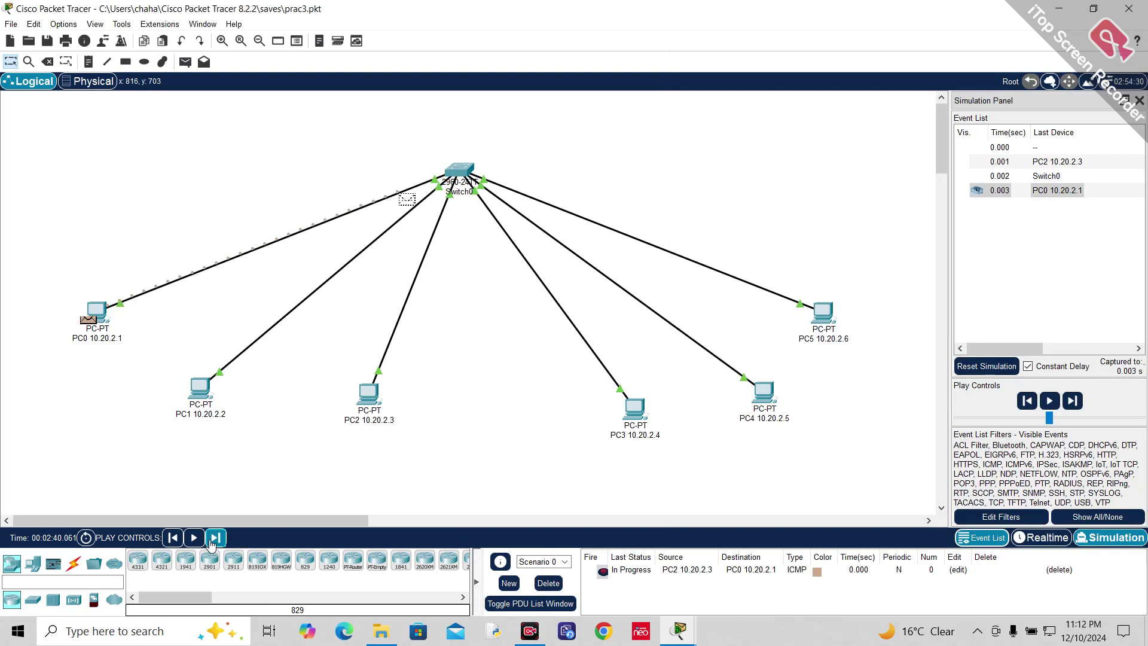
{"action": "left_click", "coordinate": [214, 538]}
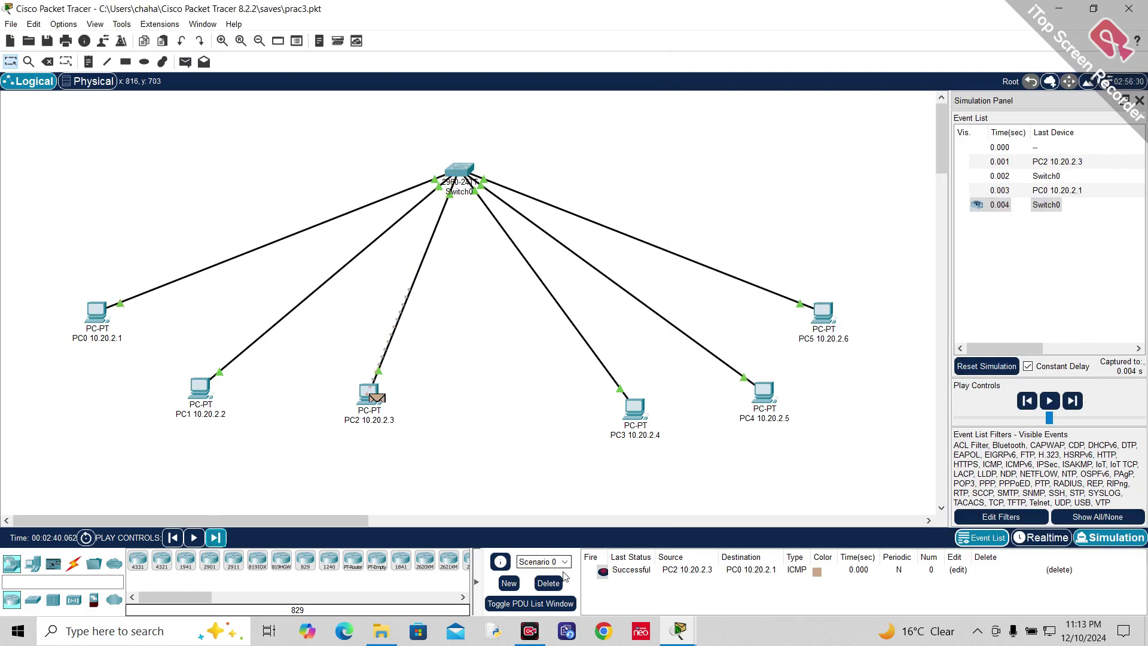
Bring up Switch0's CLI and exit interface and global configuration modes to reach the privileged prompt.
{"action": "mouse_move", "coordinate": [678, 630]}
{"action": "left_click", "coordinate": [771, 579]}
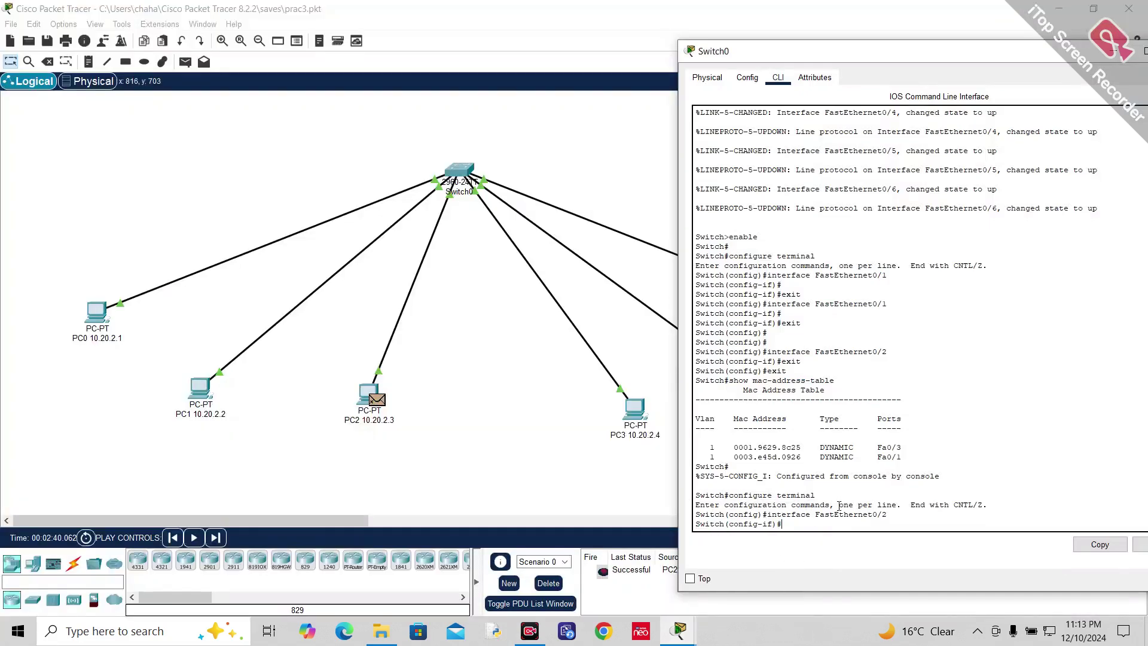
{"action": "type", "text": "exit"}
{"action": "key", "text": "Return"}
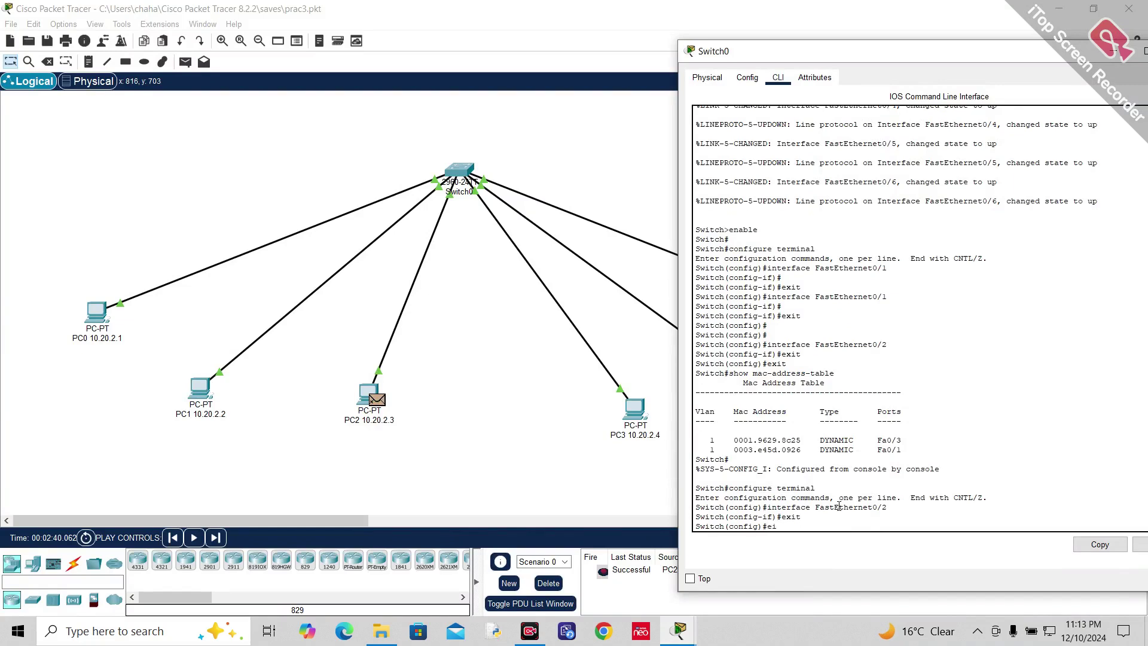
{"action": "type", "text": "exit"}
{"action": "key", "text": "Return"}
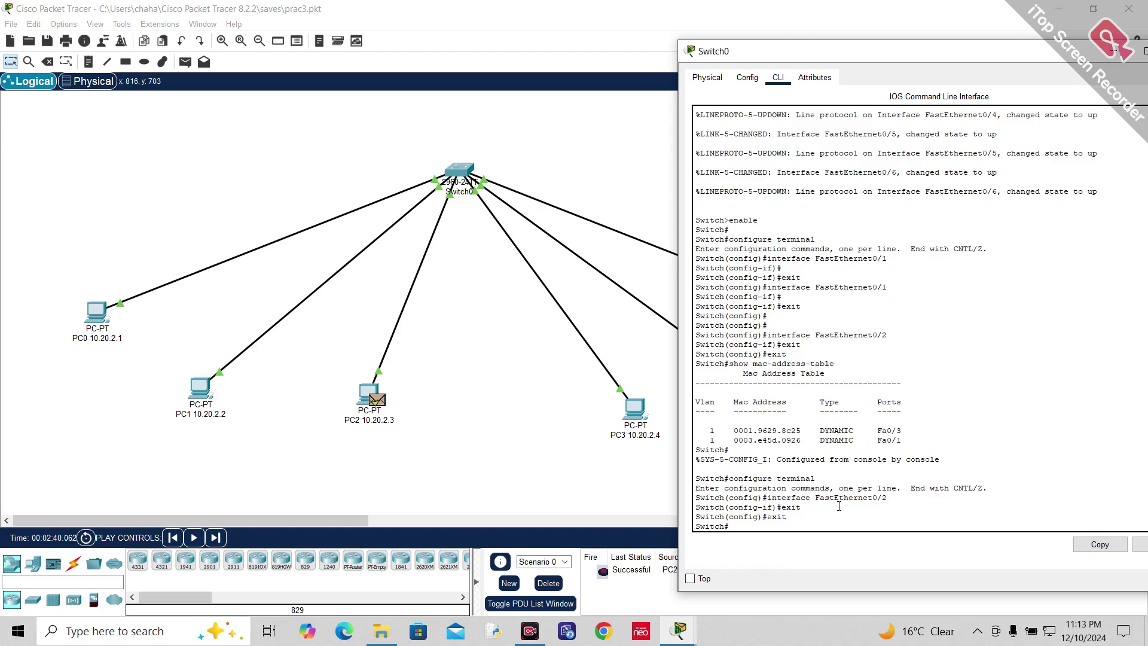
Run show mac-address-table on Switch0 again after the PC2 to PC0 exchange.
{"action": "type", "text": "show mac-address-t"}
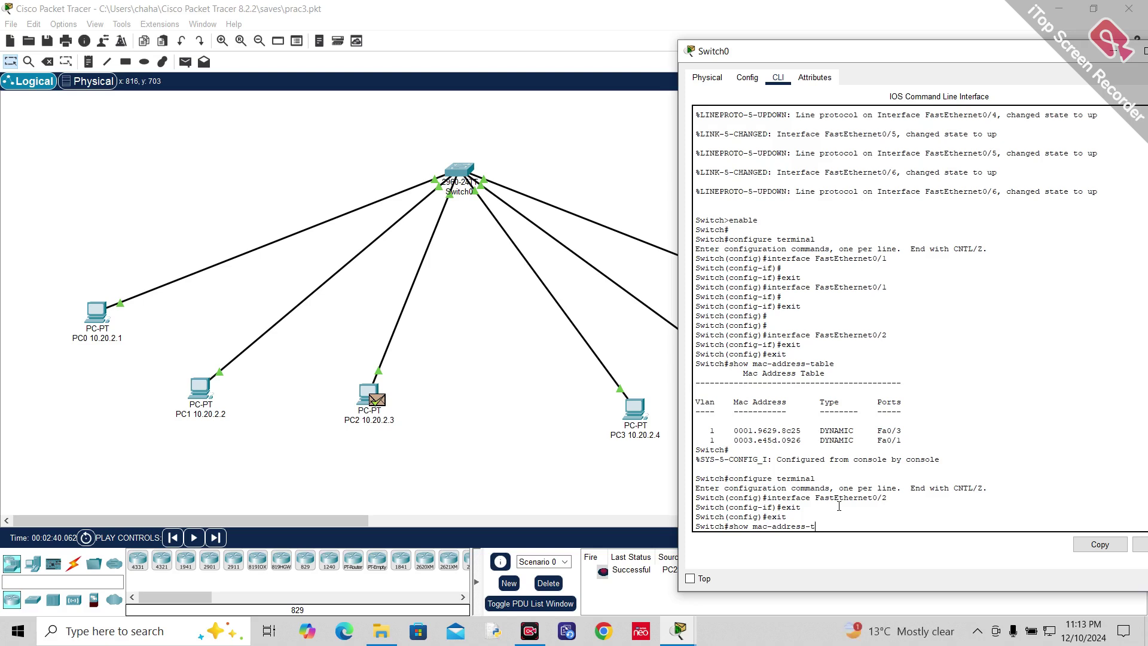
{"action": "type", "text": "able"}
{"action": "key", "text": "Return"}
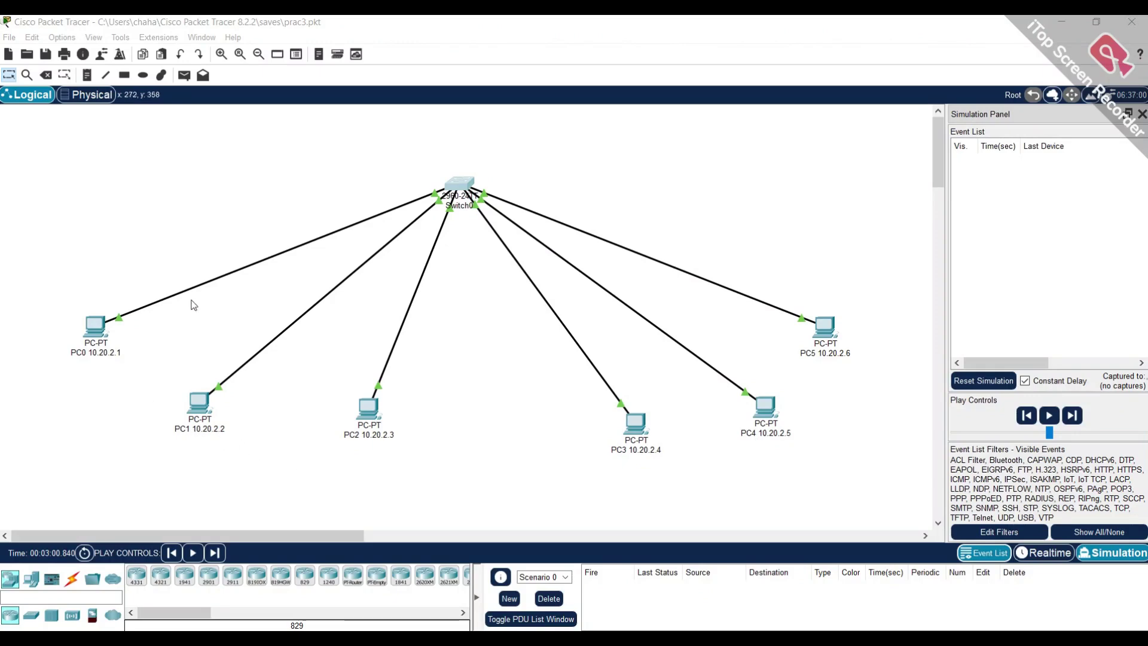
Add two simple PDUs to the scenario, one from PC0 to PC2 and one from PC1 to PC3.
{"action": "left_click", "coordinate": [185, 75]}
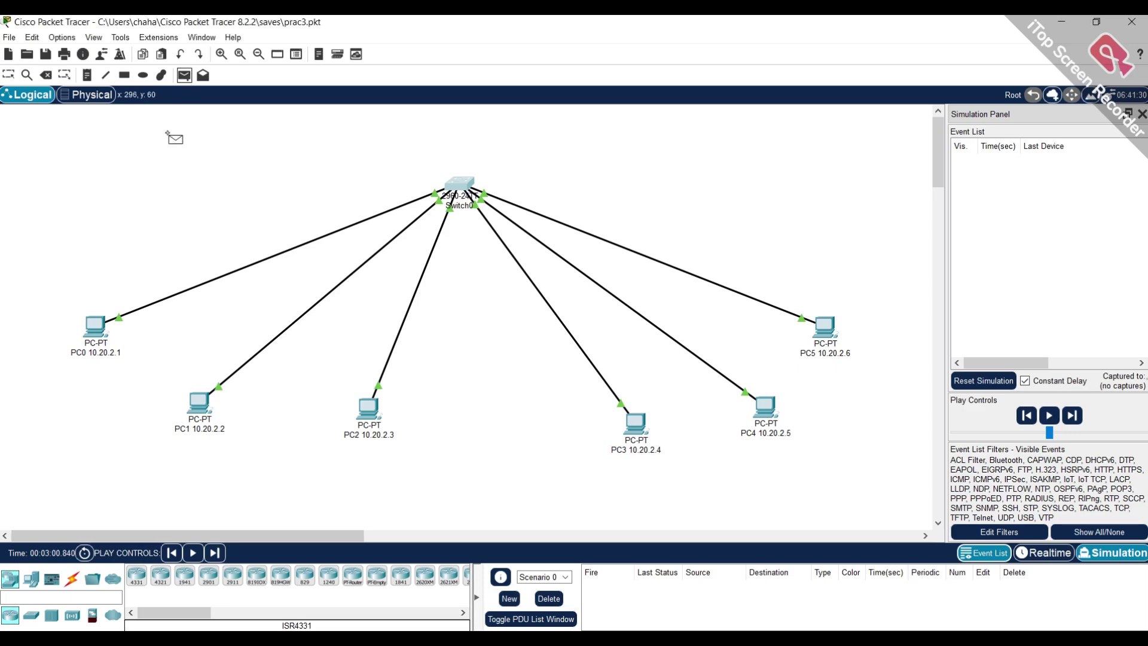
{"action": "left_click", "coordinate": [83, 324]}
{"action": "left_click", "coordinate": [366, 407]}
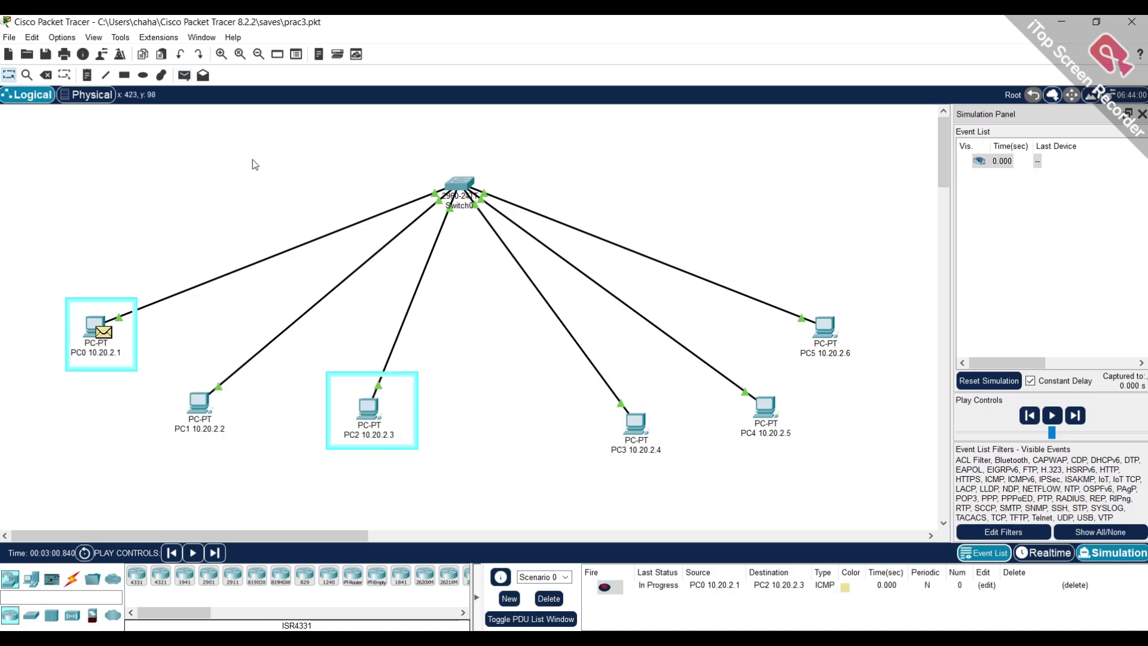
{"action": "left_click", "coordinate": [184, 76]}
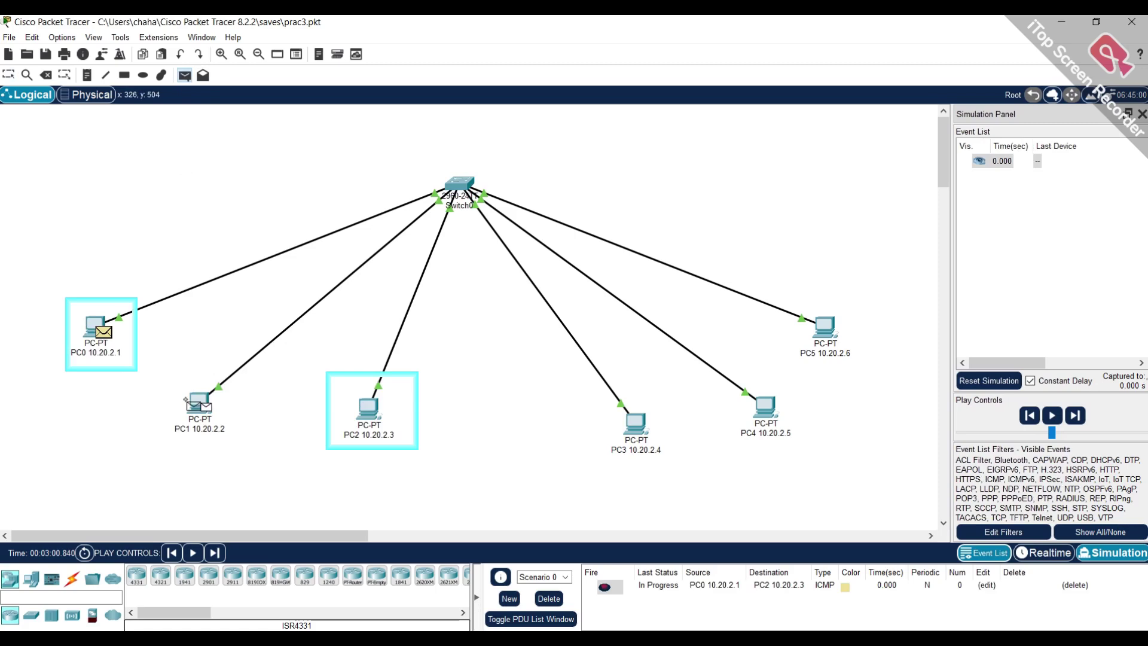
{"action": "left_click", "coordinate": [193, 404]}
{"action": "left_click", "coordinate": [635, 426]}
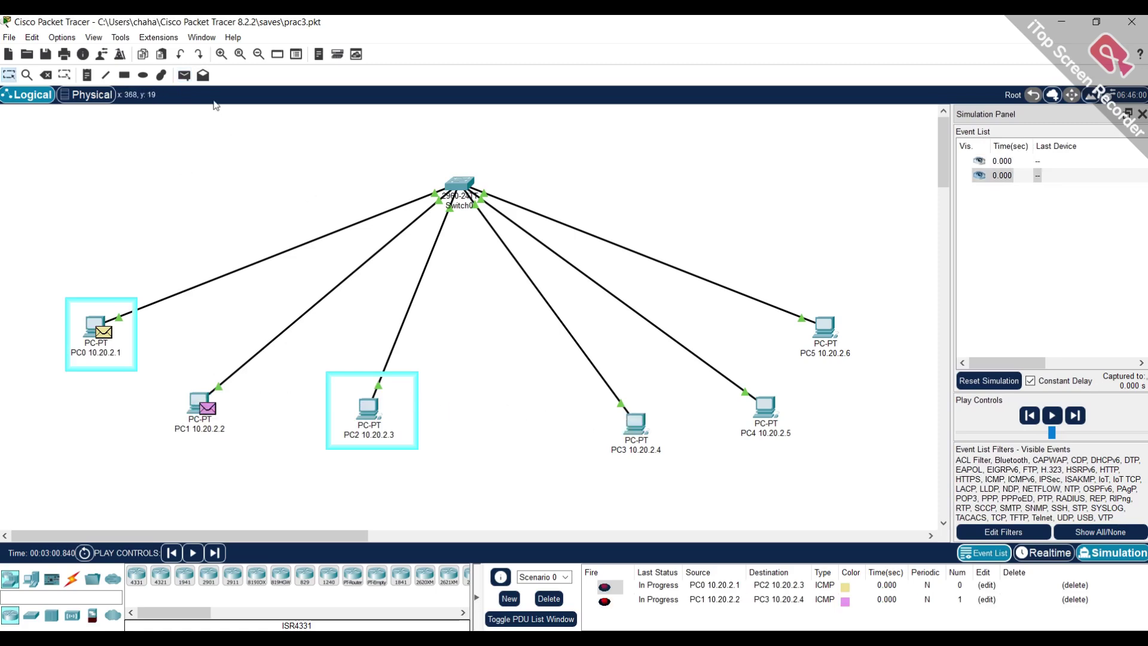
Add a third simple PDU from PC5 to PC4.
{"action": "left_click", "coordinate": [185, 75]}
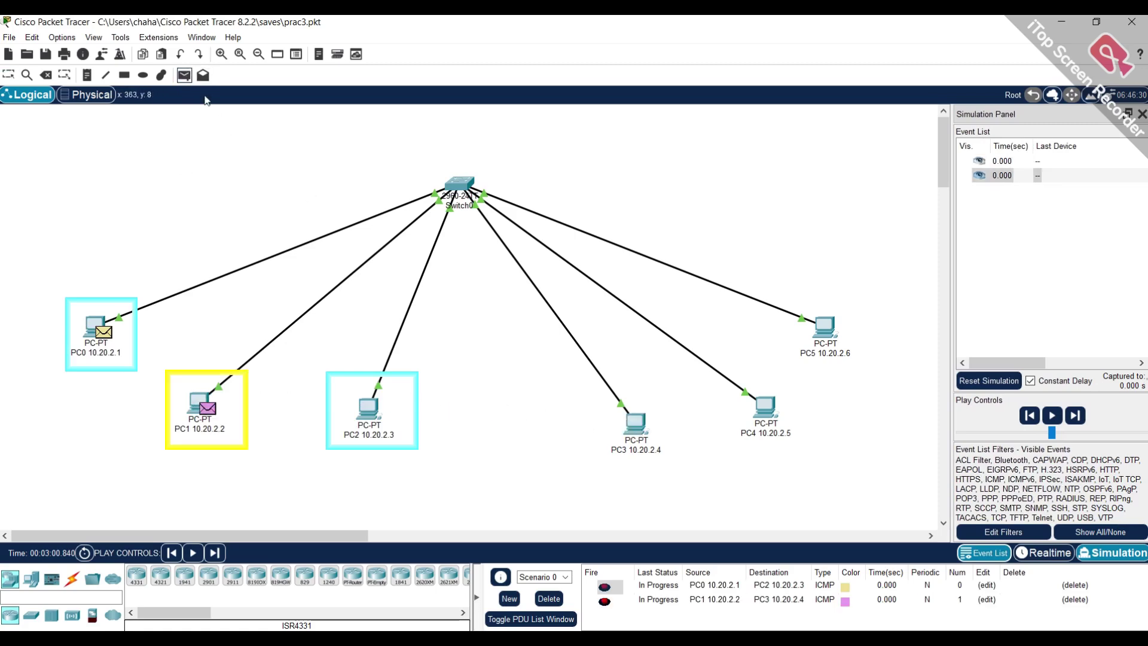
{"action": "left_click", "coordinate": [814, 324]}
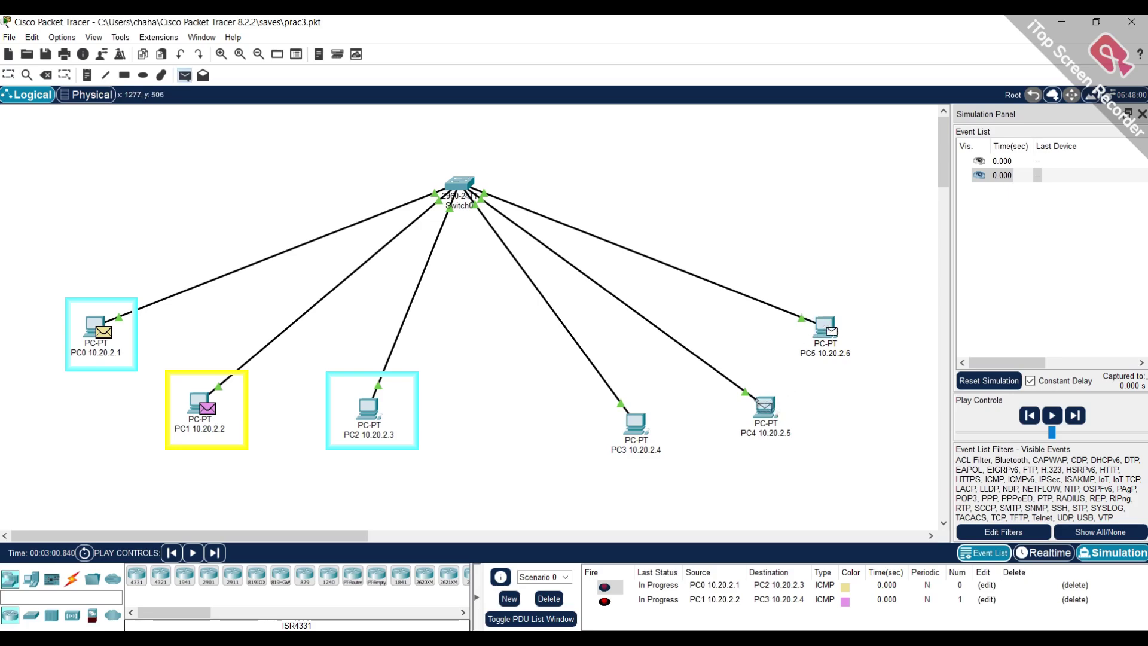
{"action": "left_click", "coordinate": [764, 407]}
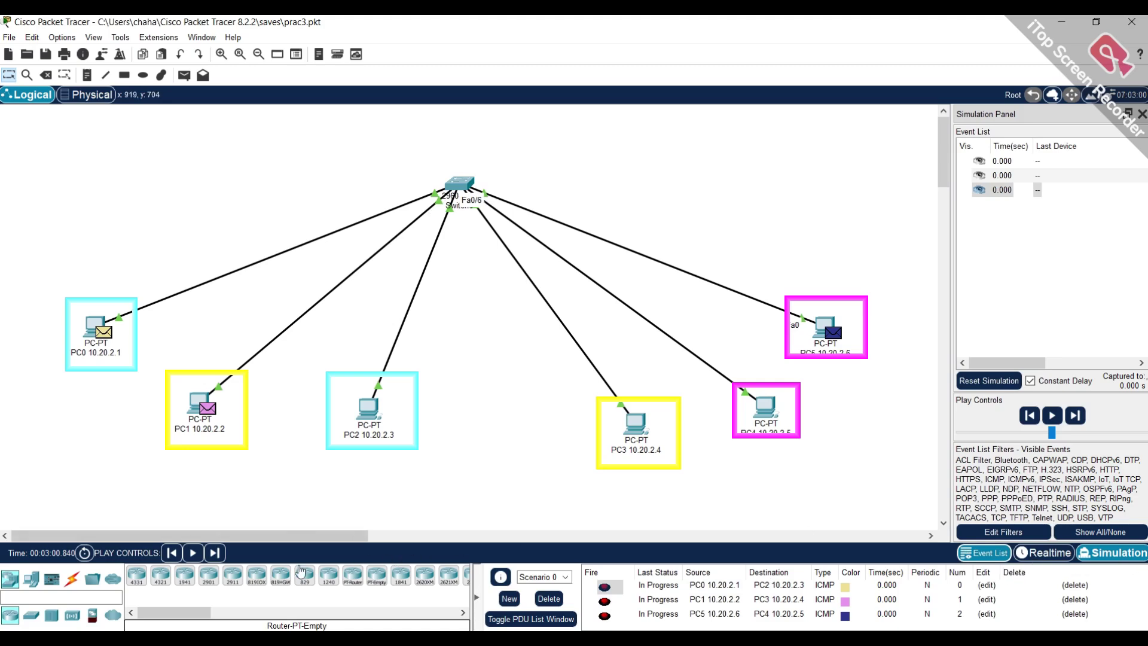
Advance the simulation one event at a time through the PC0 to PC2 and PC1 to PC3 exchanges, including their replies.
{"action": "left_click", "coordinate": [214, 553]}
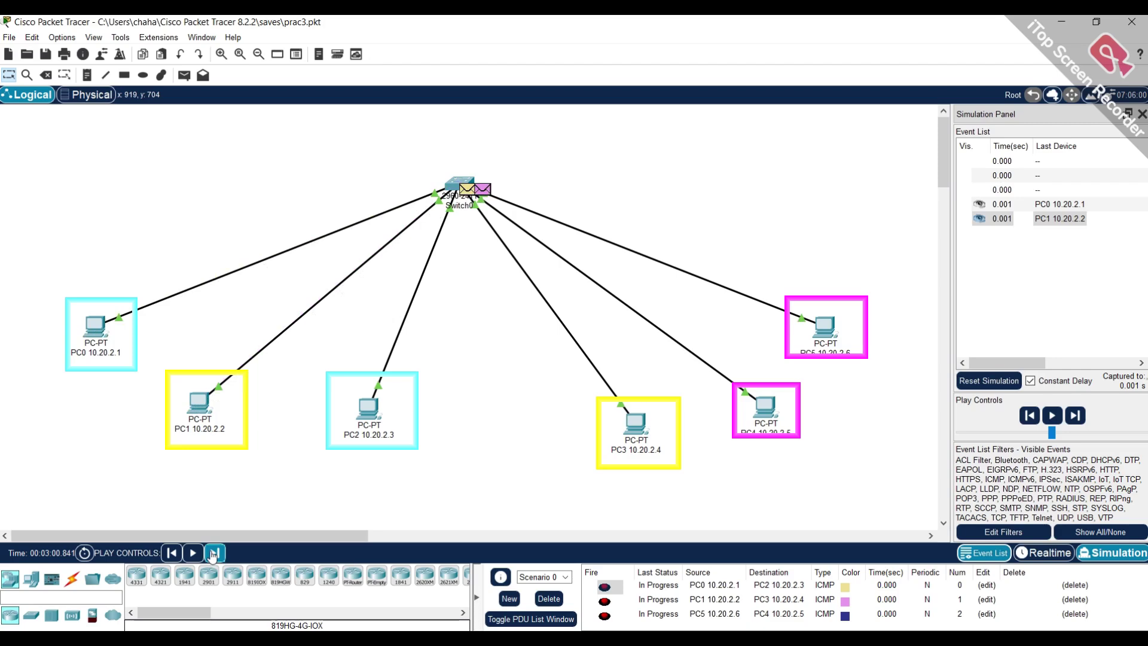
{"action": "left_click", "coordinate": [214, 554]}
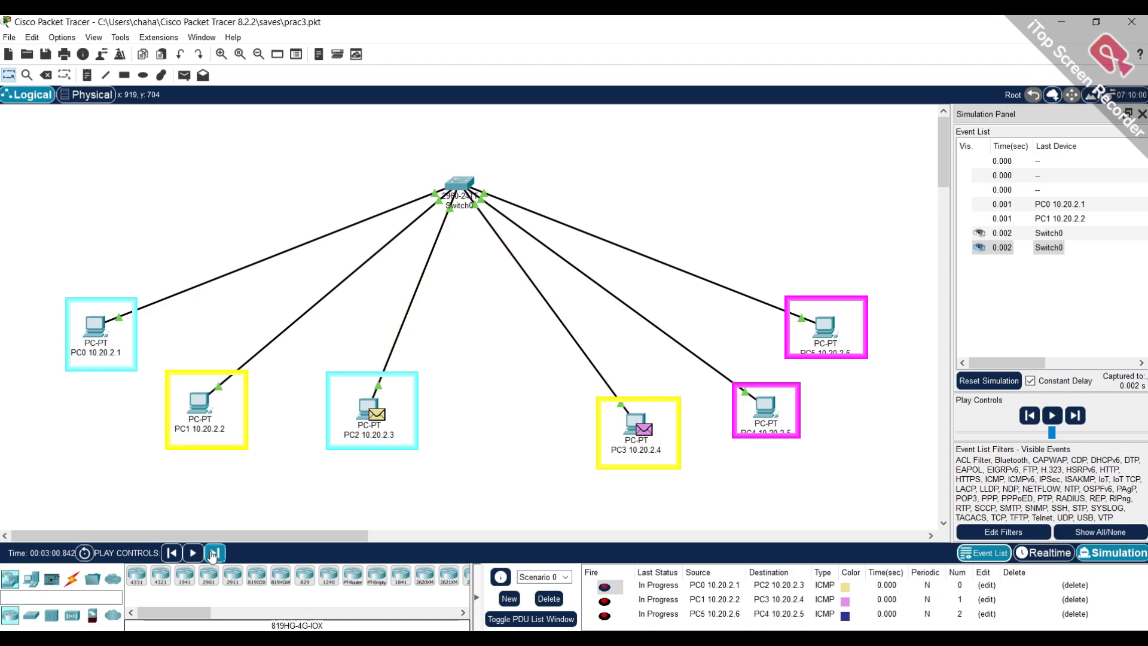
{"action": "left_click", "coordinate": [214, 554]}
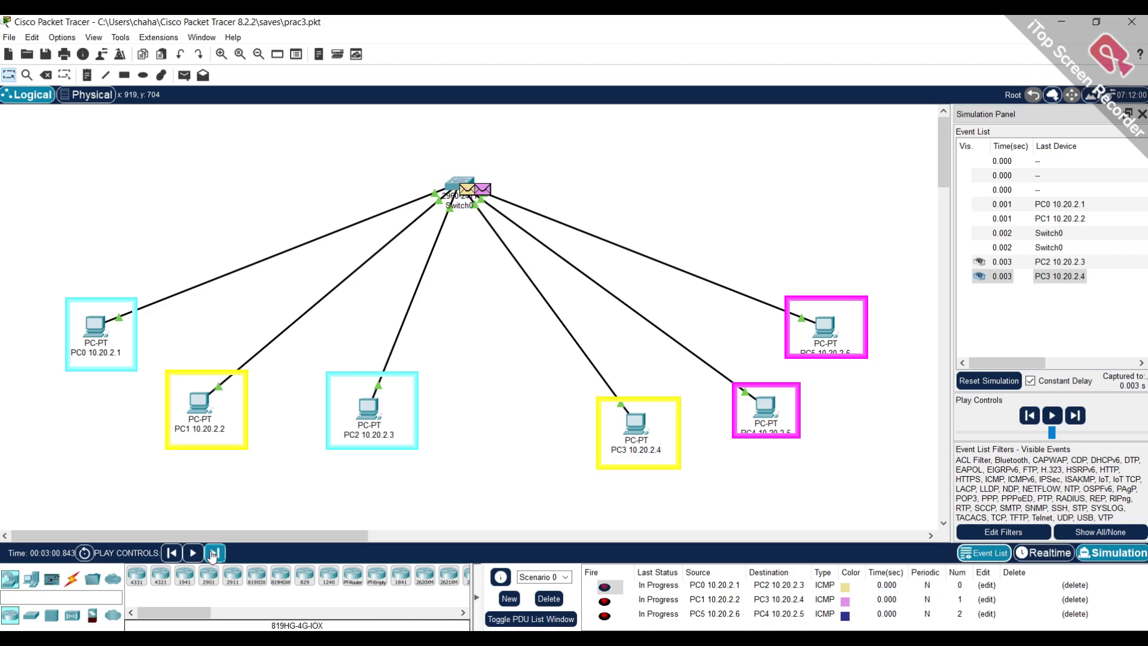
{"action": "left_click", "coordinate": [213, 554]}
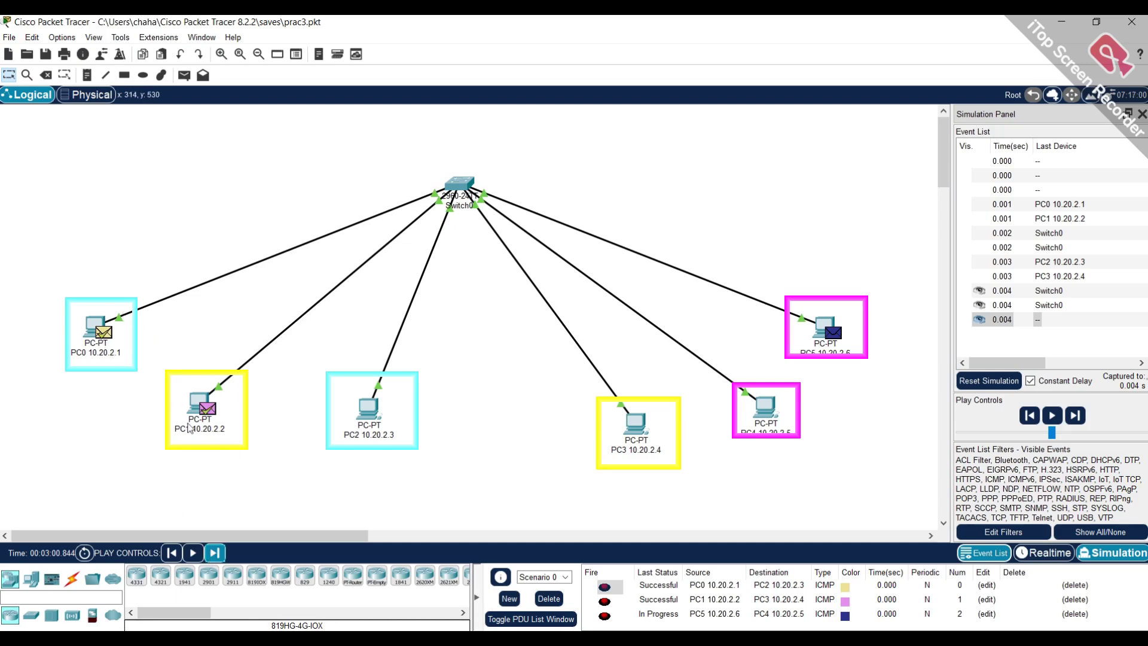
Advance the simulation event by event through the PC5 to PC4 exchange and its reply, and widen the PDU list's Last Status column.
{"action": "left_click", "coordinate": [215, 553]}
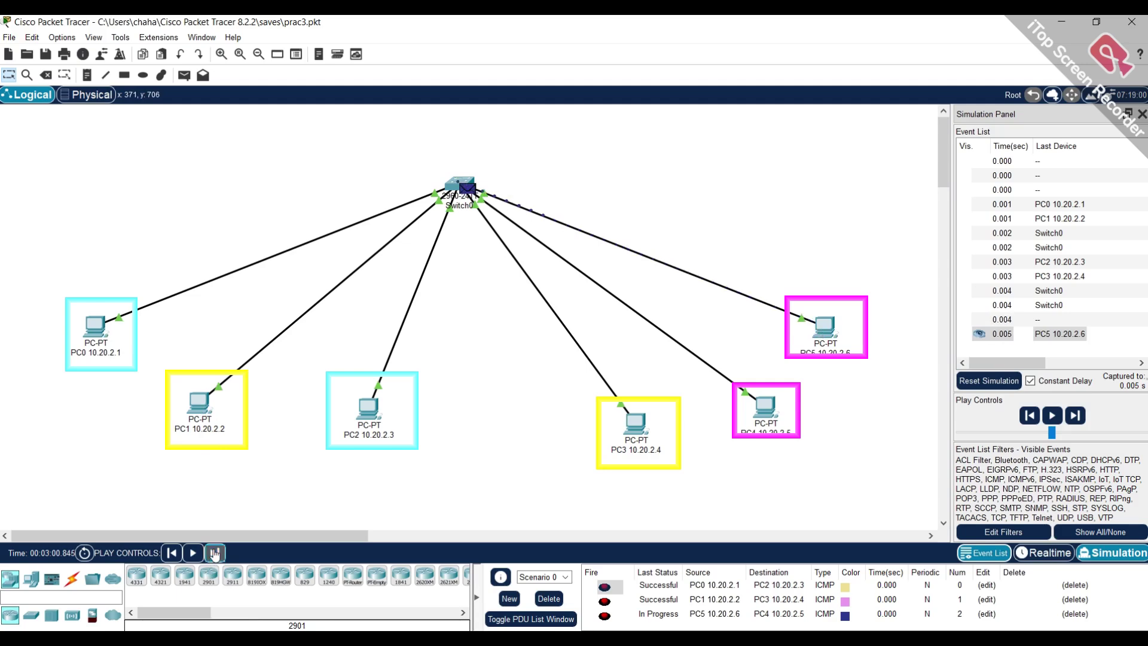
{"action": "left_click", "coordinate": [214, 553]}
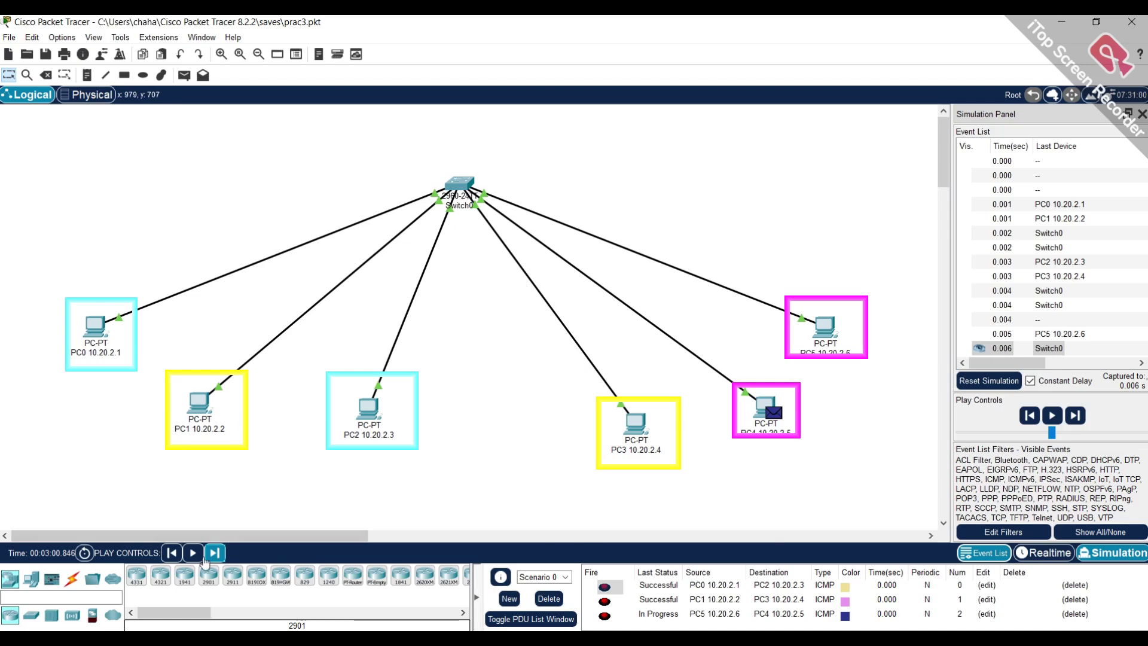
{"action": "left_click", "coordinate": [214, 554]}
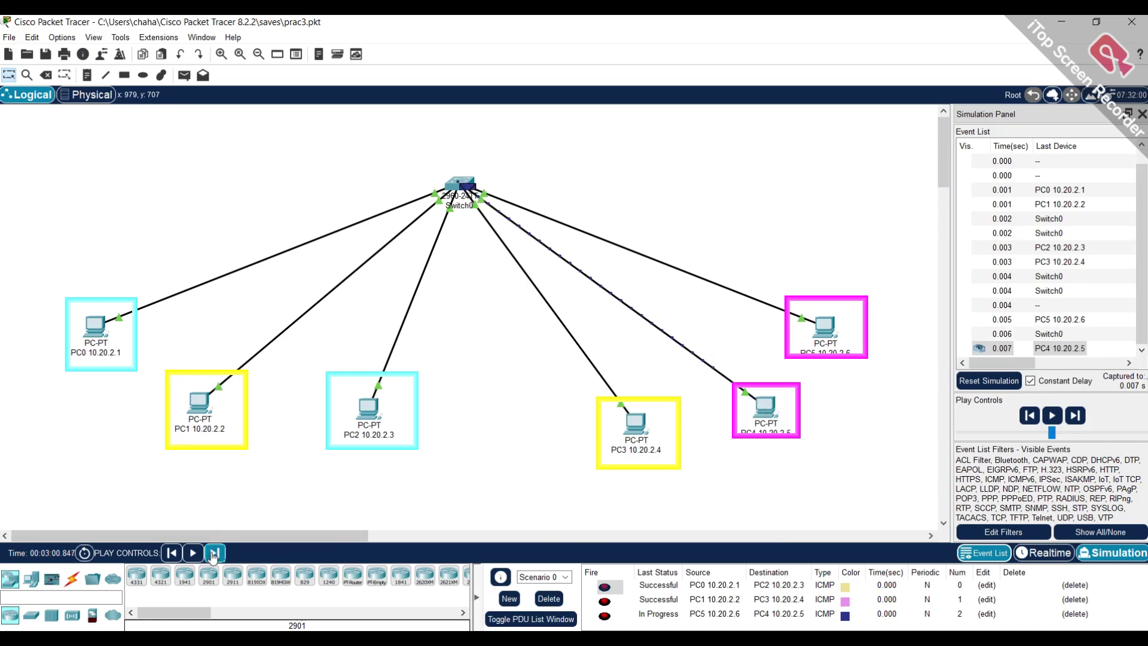
{"action": "left_click", "coordinate": [214, 554]}
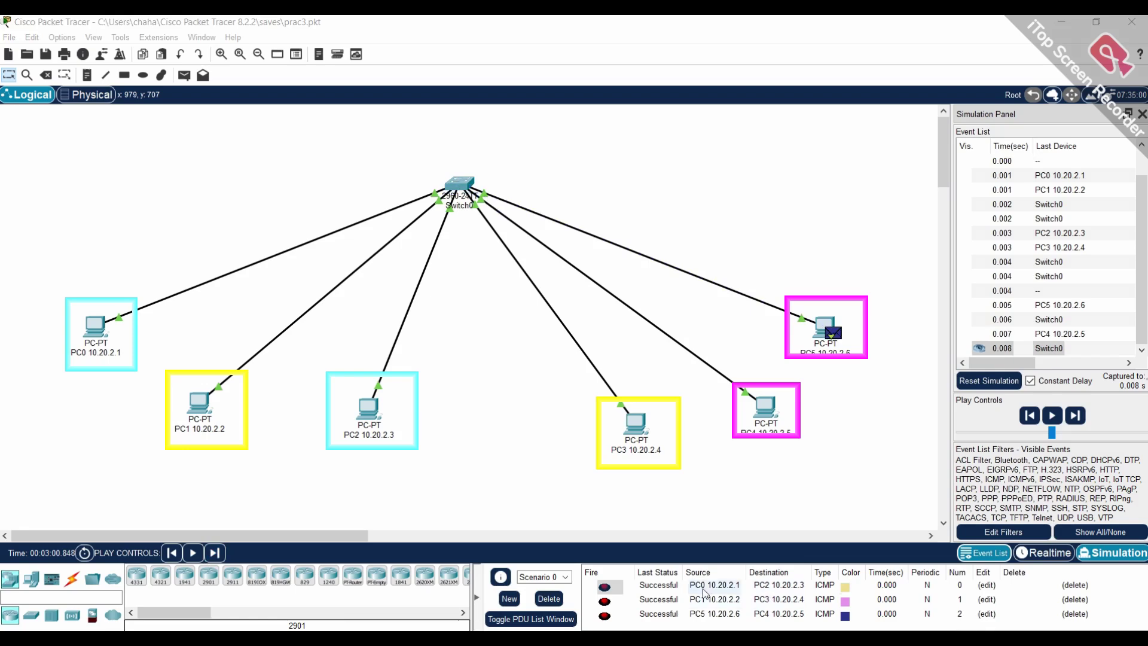
{"action": "left_click_drag", "start_coordinate": [682, 572], "coordinate": [704, 572]}
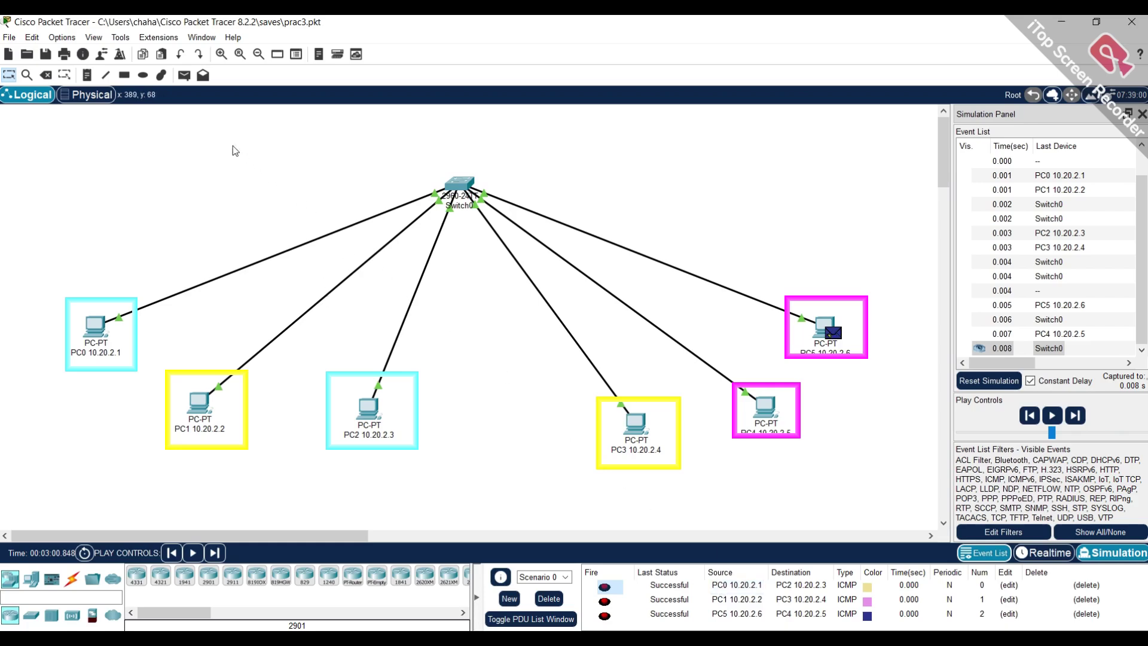
Bring up Switch0's CLI, move its window clear of the switch, and try the command show mac-adress-table.
{"action": "left_click", "coordinate": [460, 186]}
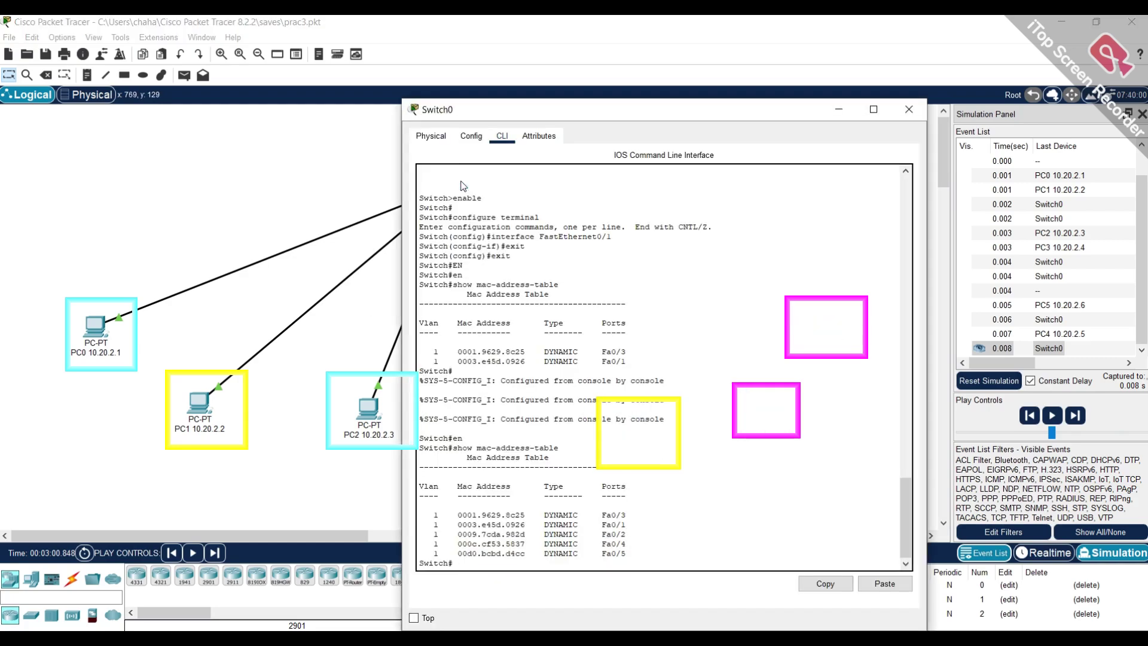
{"action": "left_click_drag", "start_coordinate": [508, 109], "coordinate": [610, 78]}
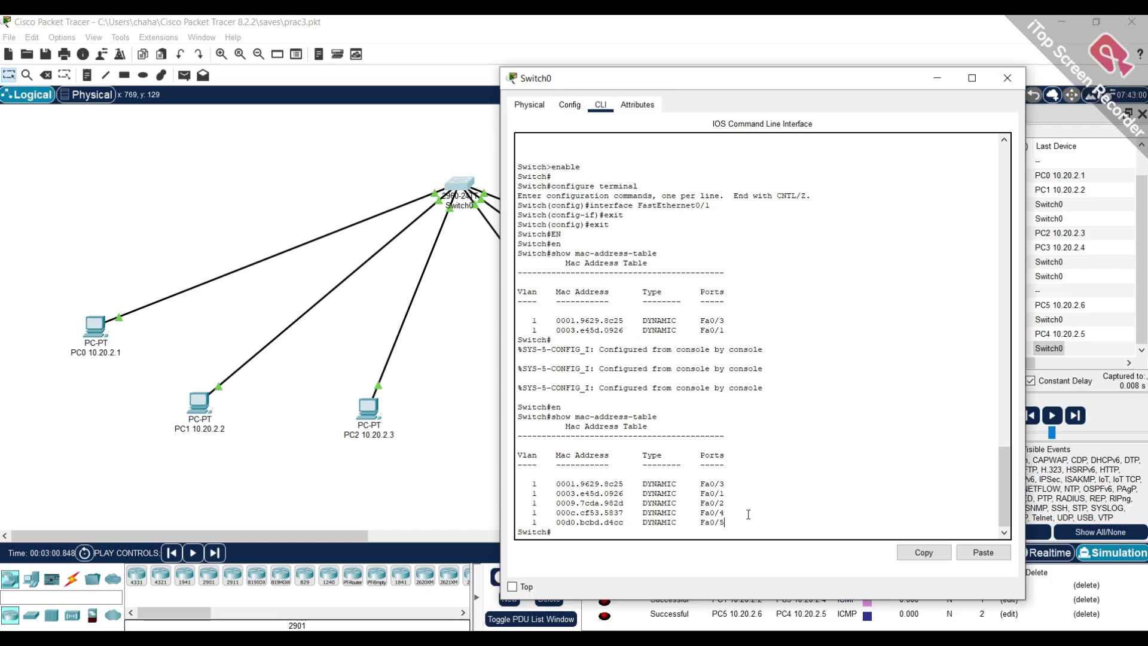
{"action": "left_click", "coordinate": [692, 529]}
{"action": "type", "text": "show mac-adress"}
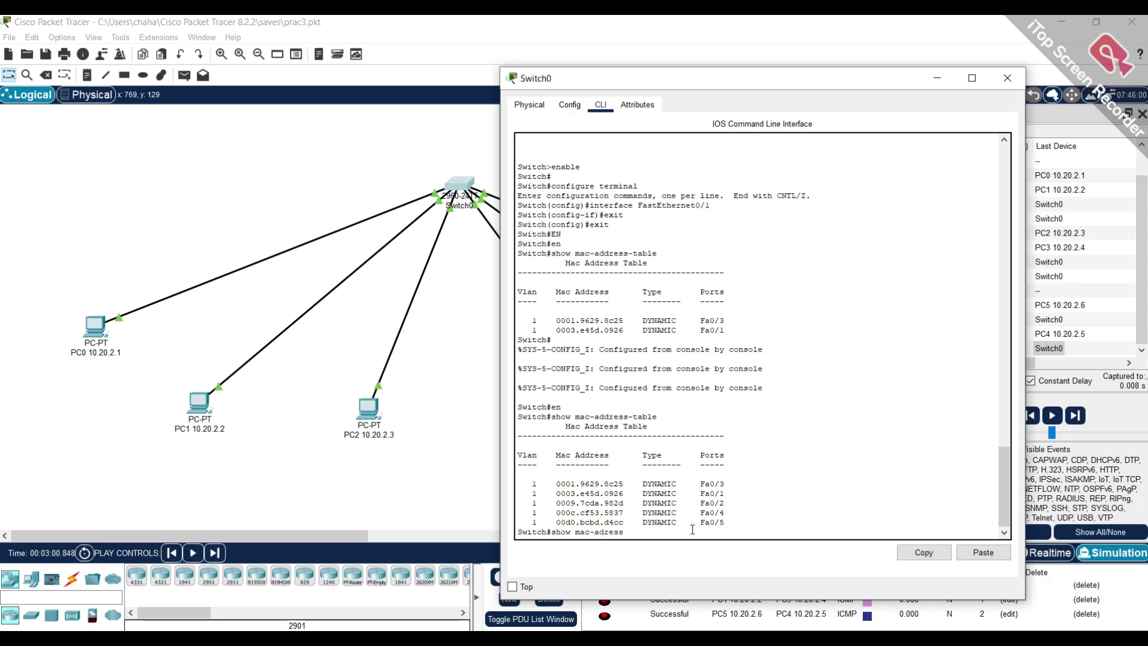
{"action": "type", "text": "-table"}
{"action": "key", "text": "Return"}
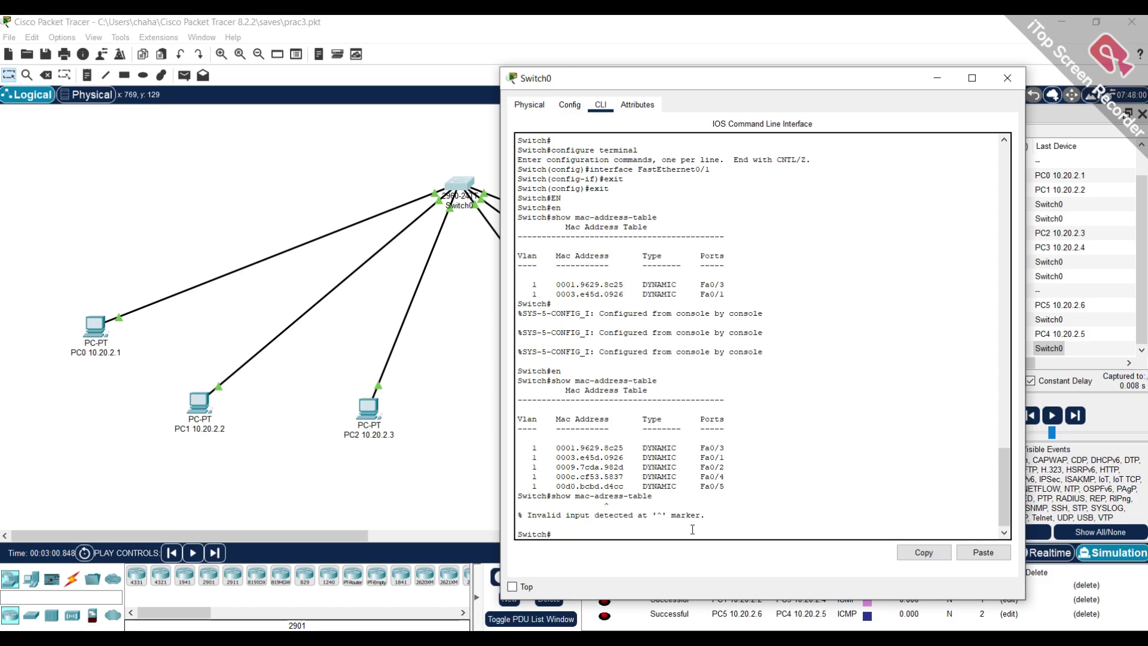
Recall the misspelled command in Switch0's CLI, correct it to show mac-address-table, and run it.
{"action": "key", "text": "Up"}
{"action": "key", "text": "Left"}
{"action": "key", "text": "Left"}
{"action": "key", "text": "Left"}
{"action": "key", "text": "Left"}
{"action": "key", "text": "Left"}
{"action": "key", "text": "Left"}
{"action": "key", "text": "Left"}
{"action": "key", "text": "Left"}
{"action": "type", "text": "d"}
{"action": "key", "text": "Return"}
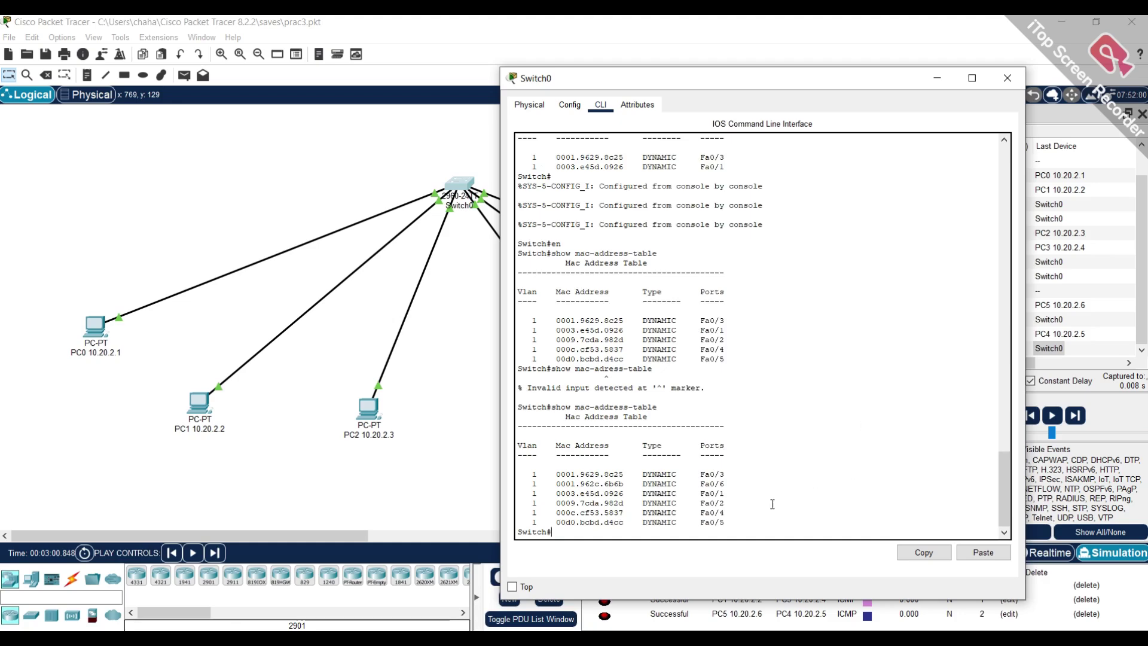
Examine the MAC addresses and ports in Switch0's latest MAC table alongside the connected PCs in the topology.
{"action": "left_click_drag", "start_coordinate": [555, 473], "coordinate": [631, 522]}
{"action": "left_click_drag", "start_coordinate": [700, 473], "coordinate": [731, 519]}
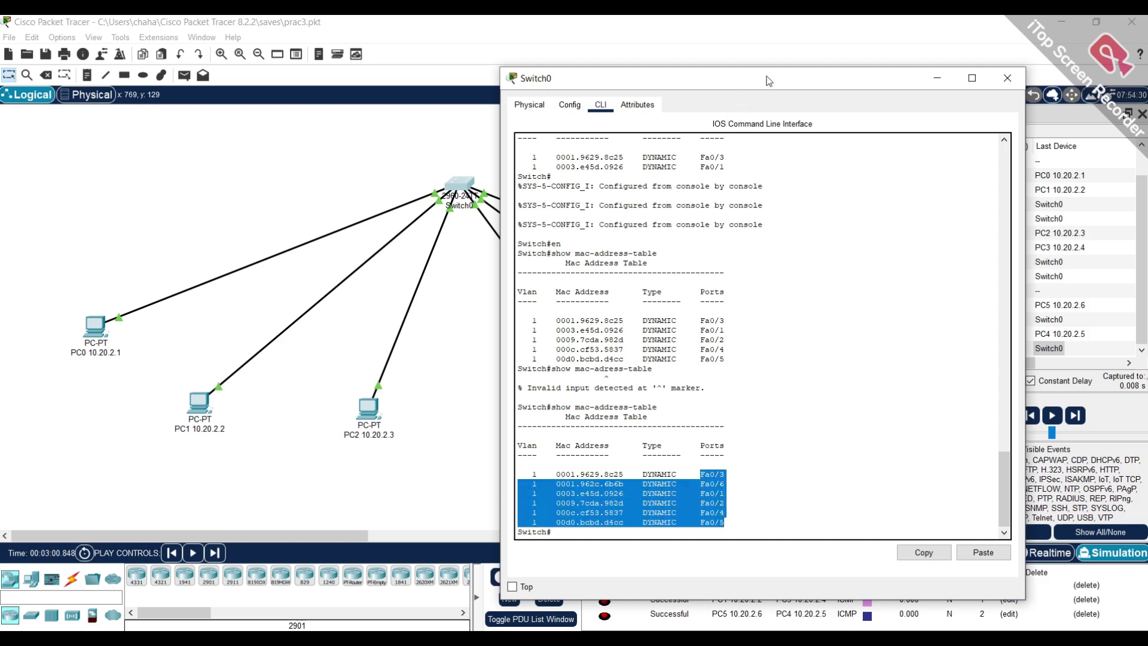
{"action": "left_click_drag", "start_coordinate": [766, 77], "coordinate": [965, 45]}
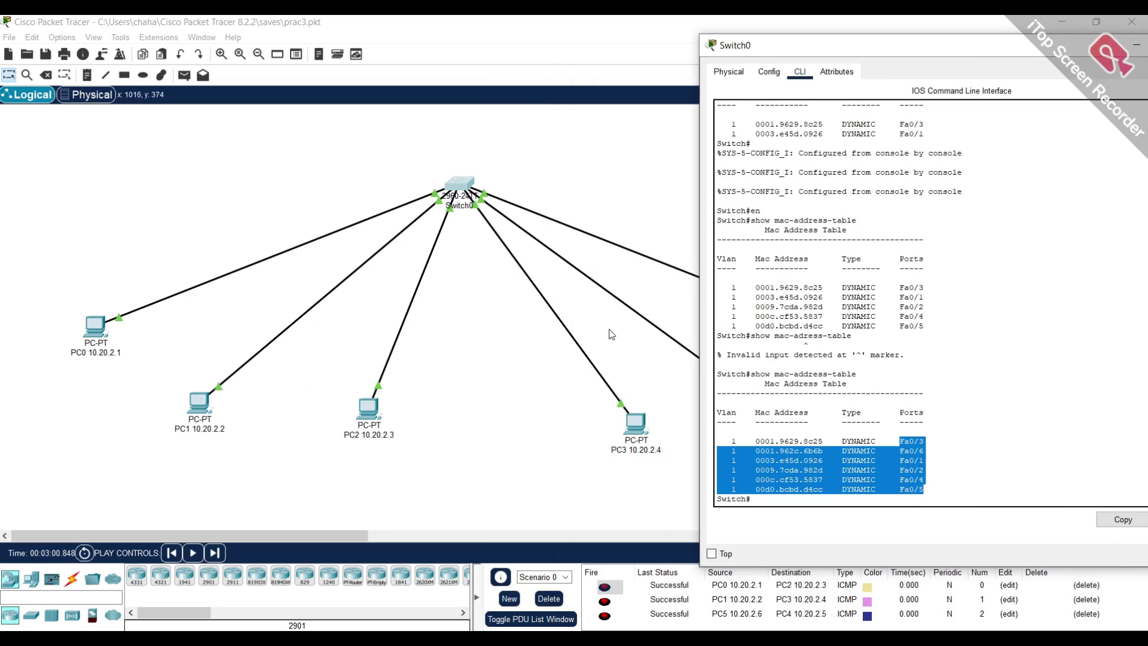
{"action": "scroll", "coordinate": [618, 338], "scroll_direction": "down", "scroll_amount": 3}
{"action": "left_click", "coordinate": [941, 449]}
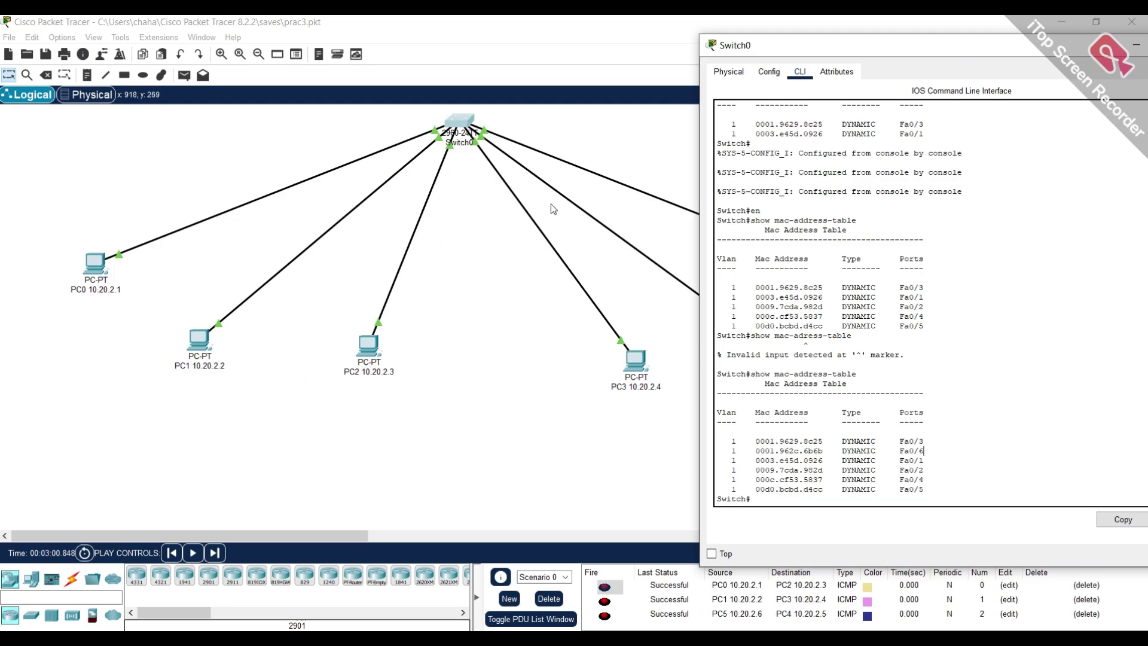
{"action": "scroll", "coordinate": [439, 419], "scroll_direction": "up", "scroll_amount": 3}
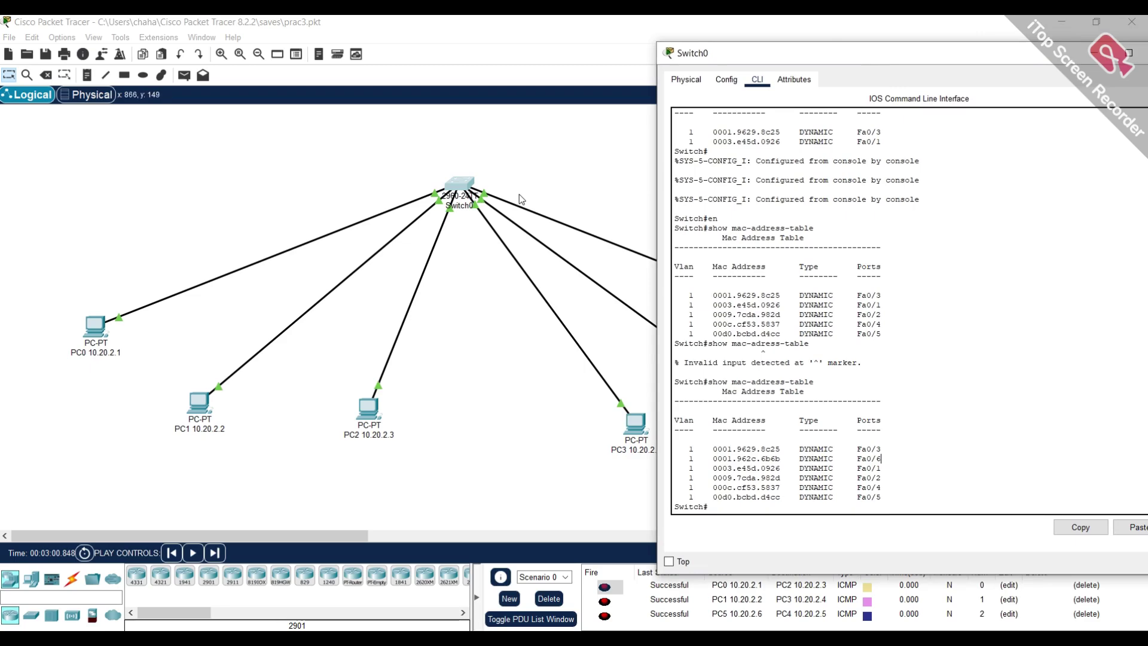
{"action": "left_click_drag", "start_coordinate": [942, 64], "coordinate": [774, 92]}
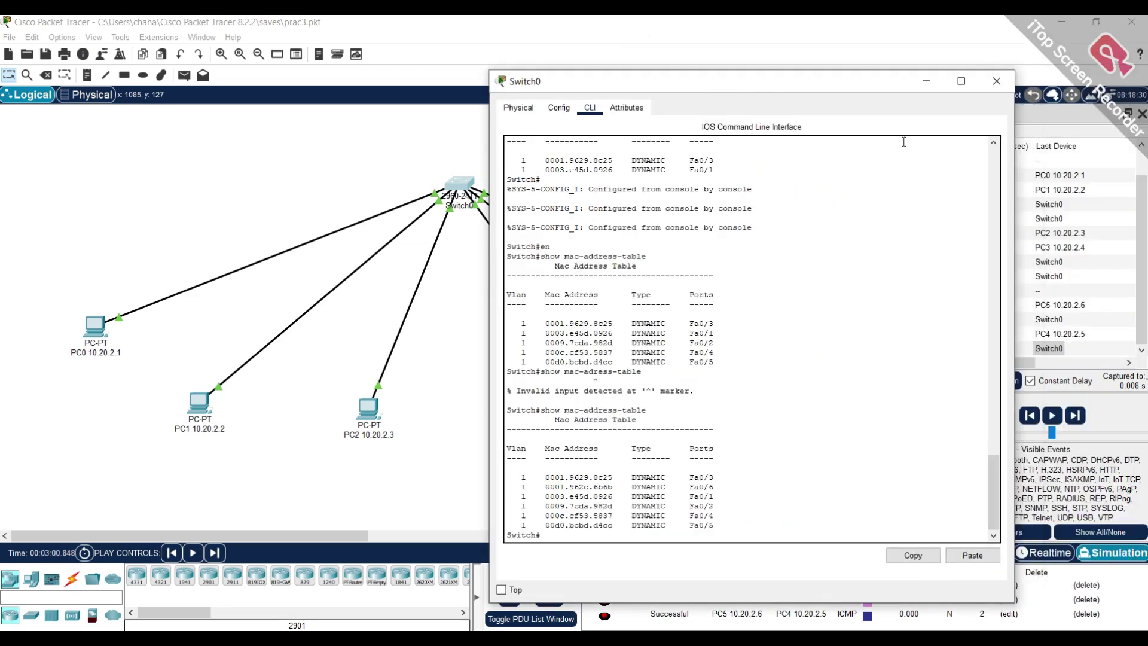